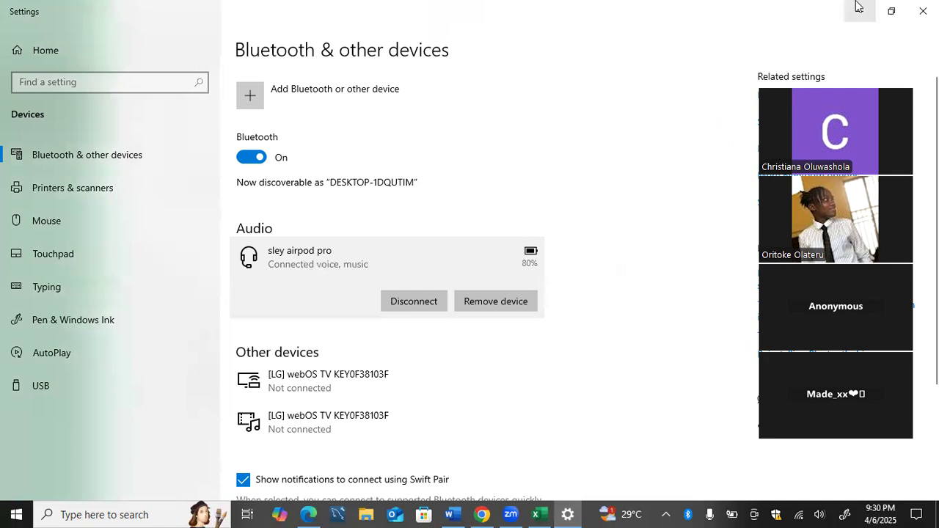
Close the Bluetooth settings window and open the recent workbook Orders (2) from the Downloads folder in Excel.
left_click(923, 10)
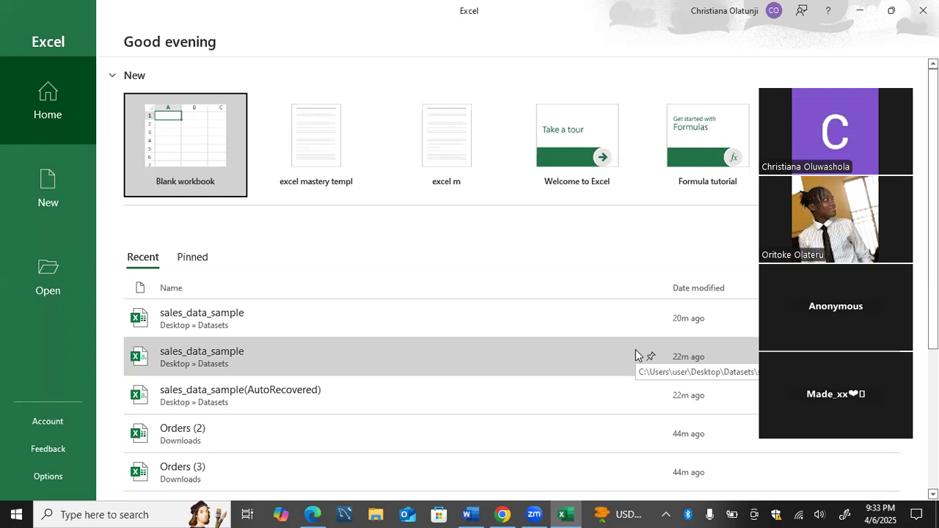
key("Right")
key("Right")
key("Right")
key("Right")
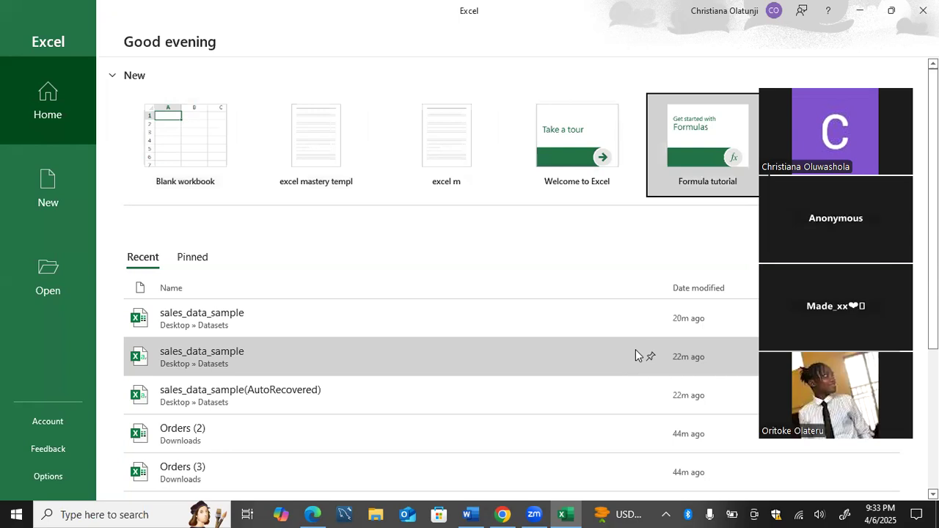
scroll(636, 356, "down", 1)
scroll(636, 352, "down", 1)
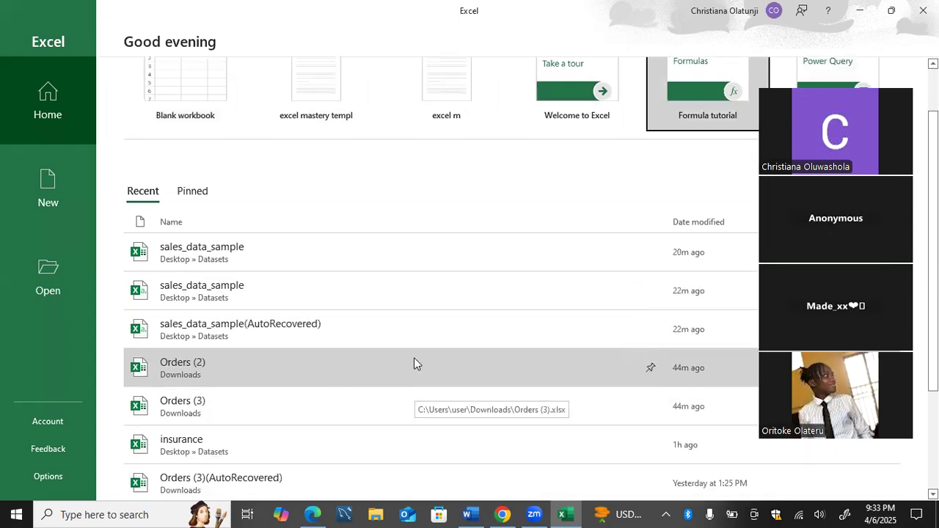
left_click(414, 360)
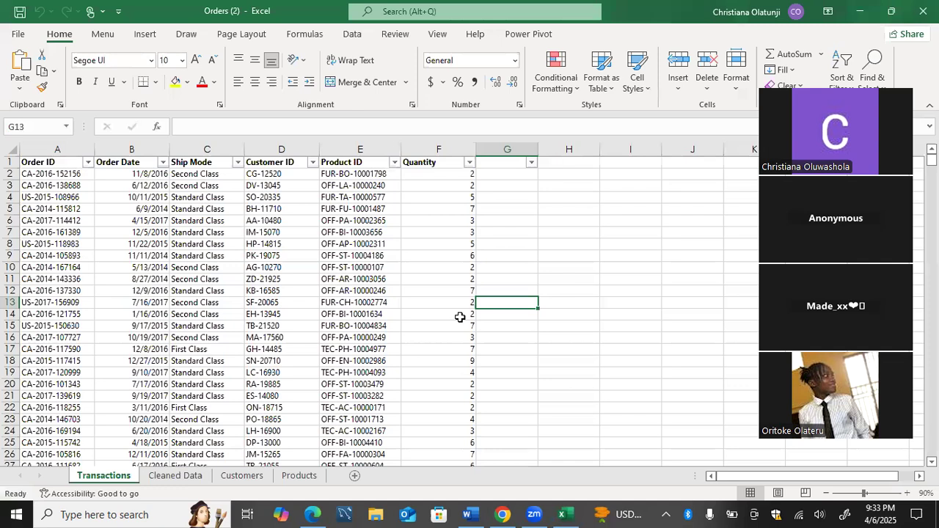
Check the Products and Customers sheets, and delete the empty Cleaned Data sheet from the workbook.
left_click(301, 475)
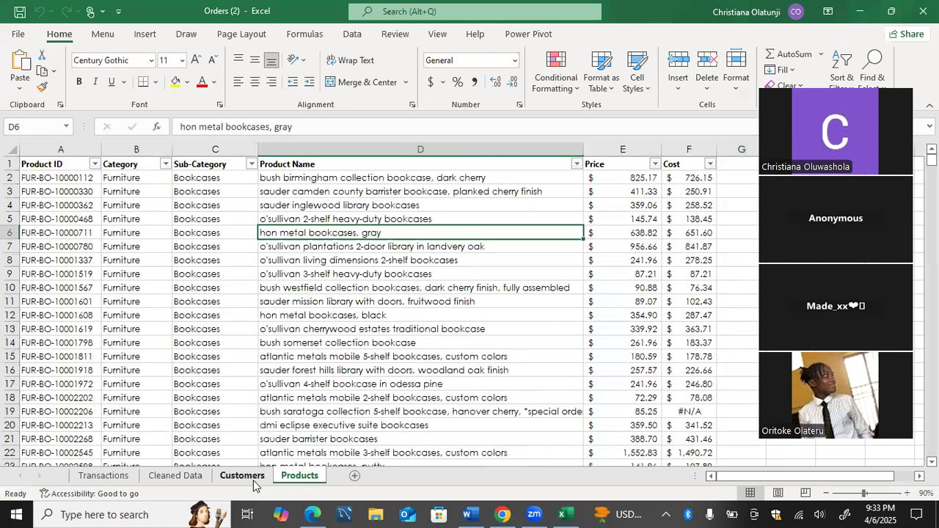
left_click(253, 480)
left_click(197, 478)
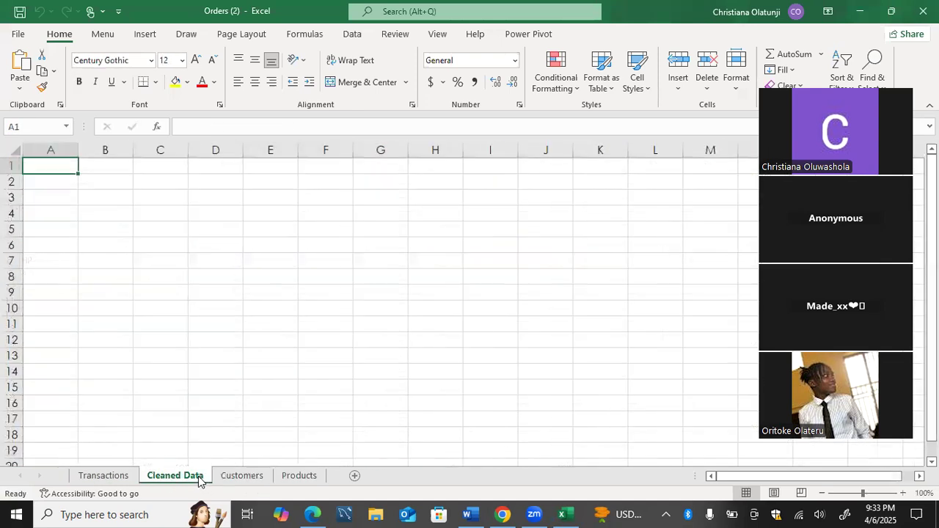
right_click(197, 478)
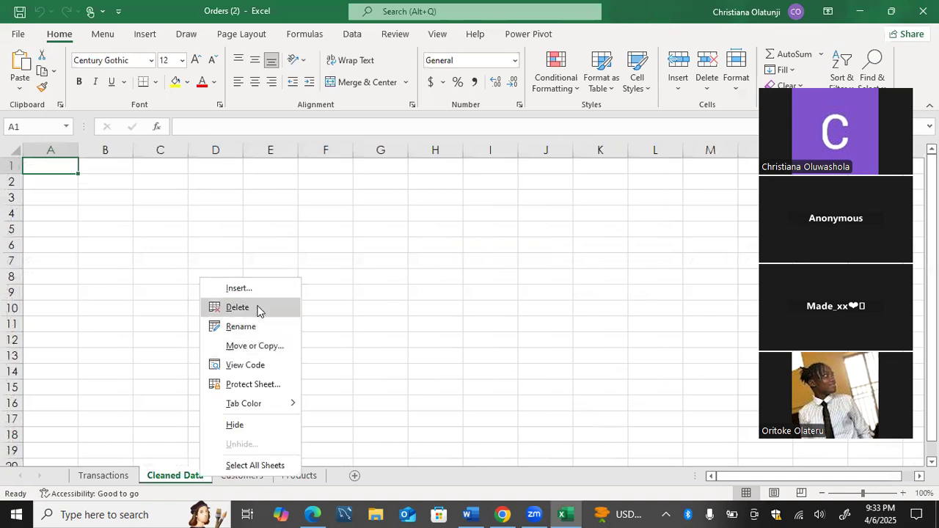
left_click(257, 311)
Look through the Transactions, Customers and Products sheets and return to Transactions.
left_click(116, 480)
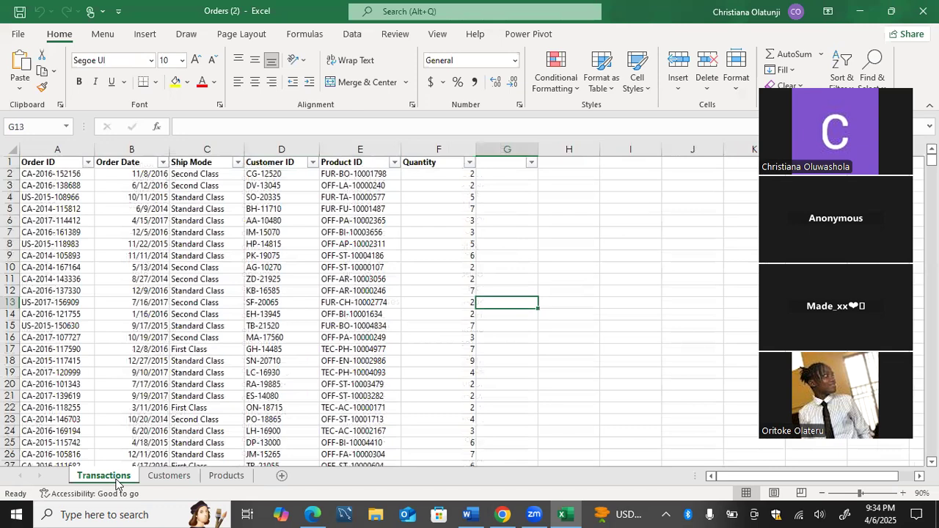
left_click(161, 485)
left_click(237, 476)
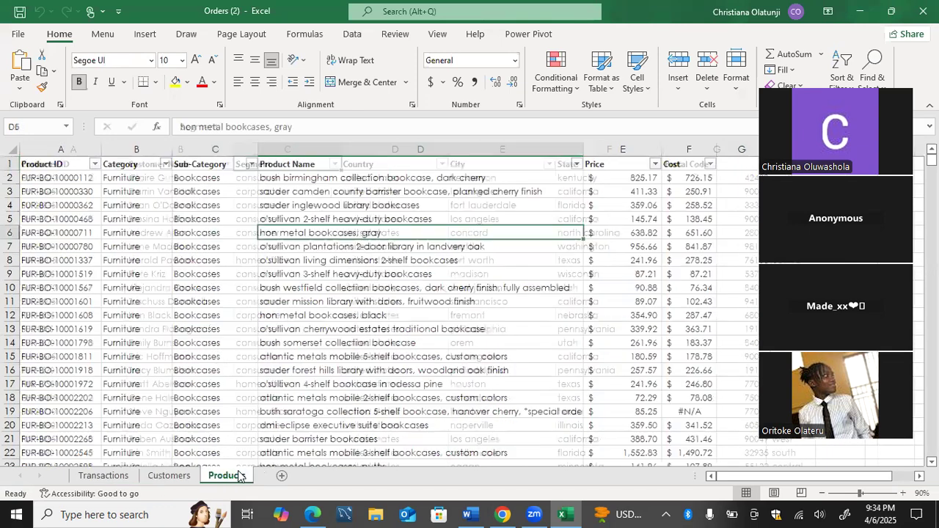
left_click(188, 479)
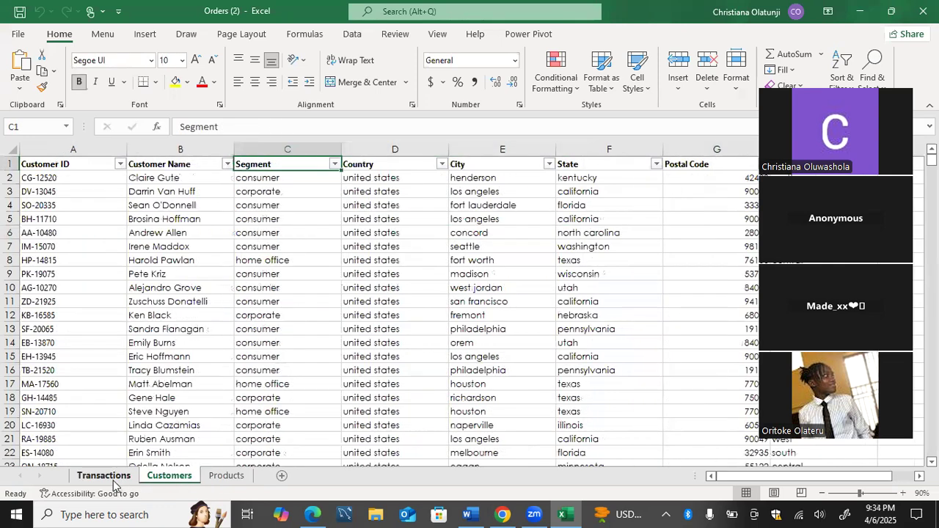
left_click(110, 477)
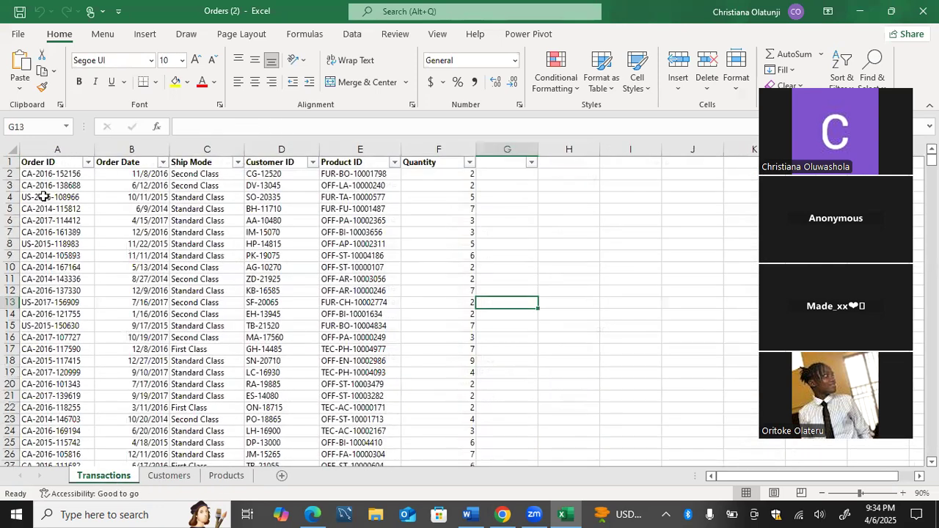
Remove the bold formatting and filters from the Transactions header row A1:F1 and narrow columns A to F.
left_click_drag(45, 162, 420, 149)
key("ctrl+p")
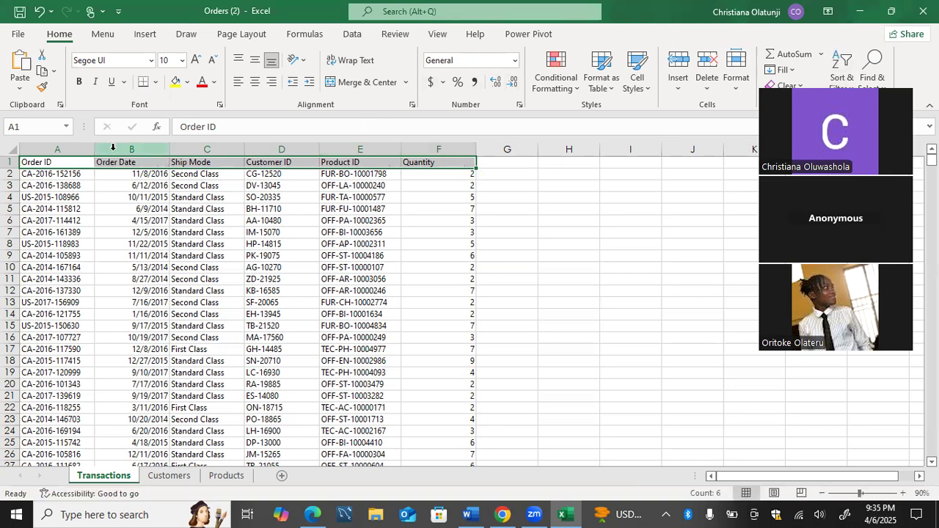
left_click_drag(95, 152, 72, 153)
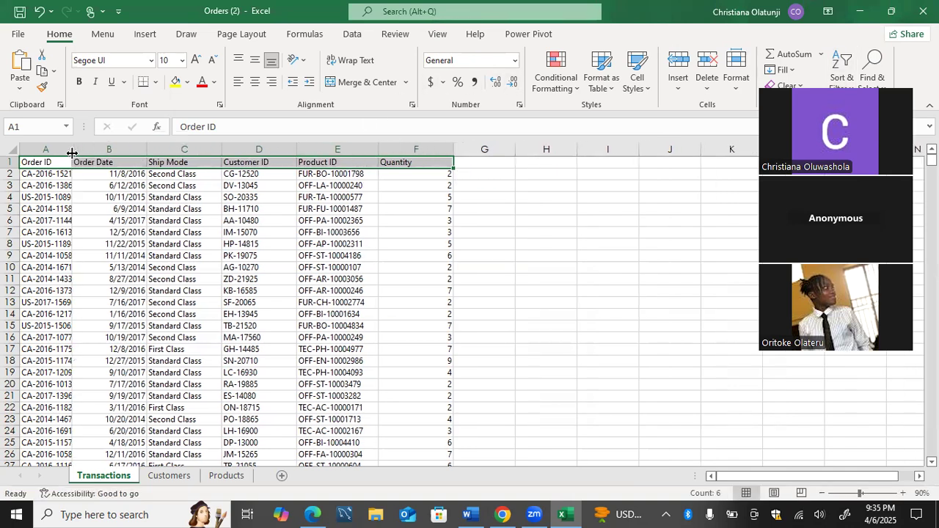
left_click_drag(147, 152, 114, 156)
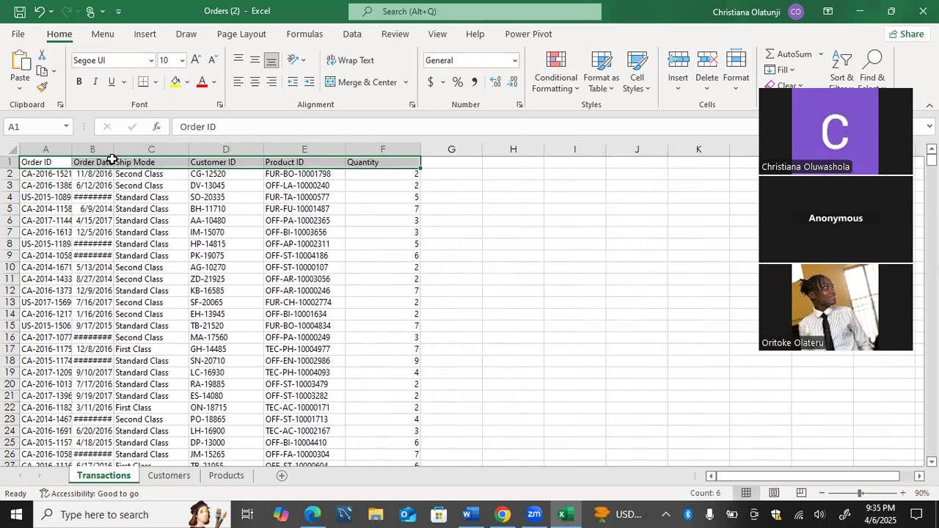
left_click_drag(188, 156, 154, 158)
left_click_drag(230, 151, 196, 158)
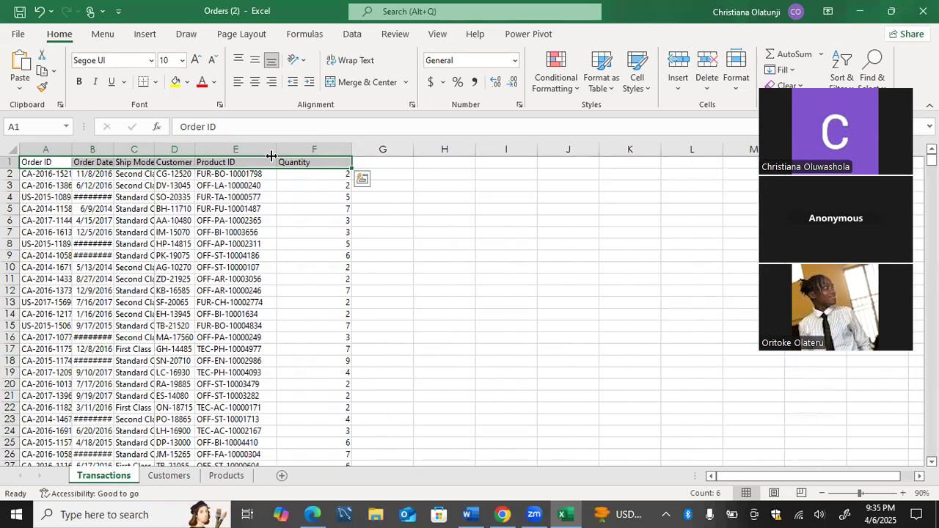
left_click_drag(275, 155, 249, 157)
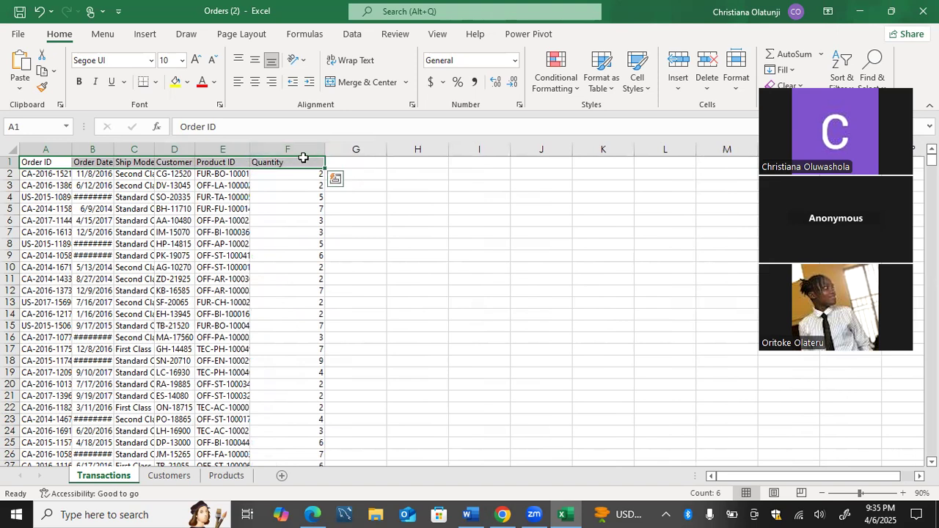
left_click_drag(324, 152, 276, 156)
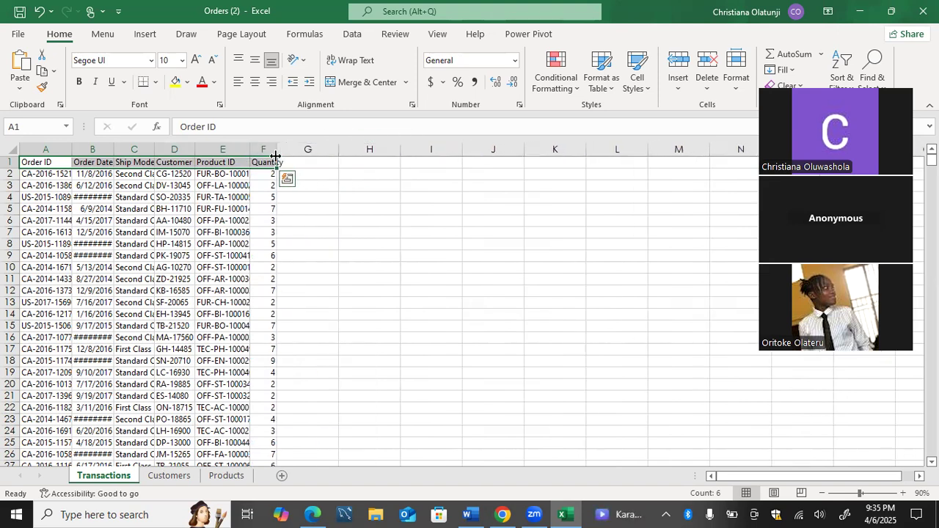
Narrow columns A to H on the Customers sheet so all fields from Customer ID to Region sit close together.
left_click(166, 475)
left_click_drag(125, 152, 64, 152)
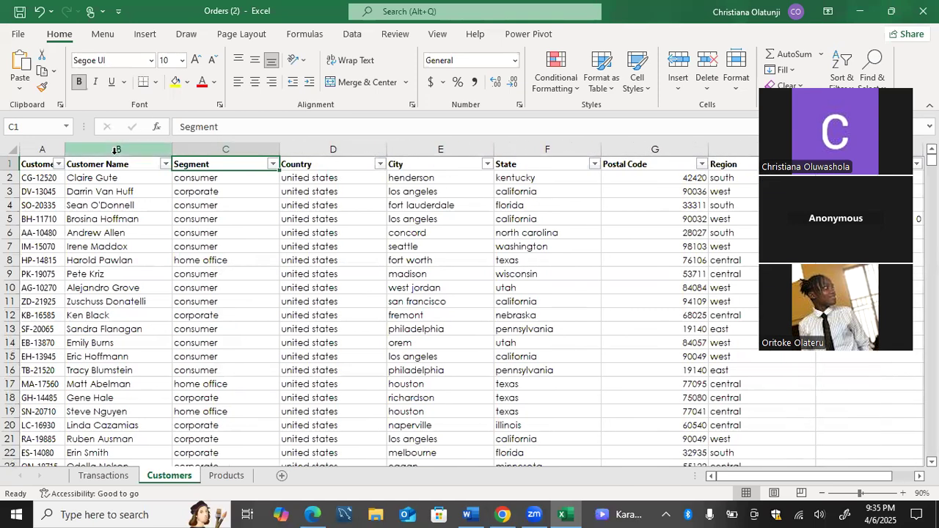
left_click_drag(171, 154, 121, 160)
left_click_drag(230, 156, 171, 151)
left_click_drag(279, 151, 227, 150)
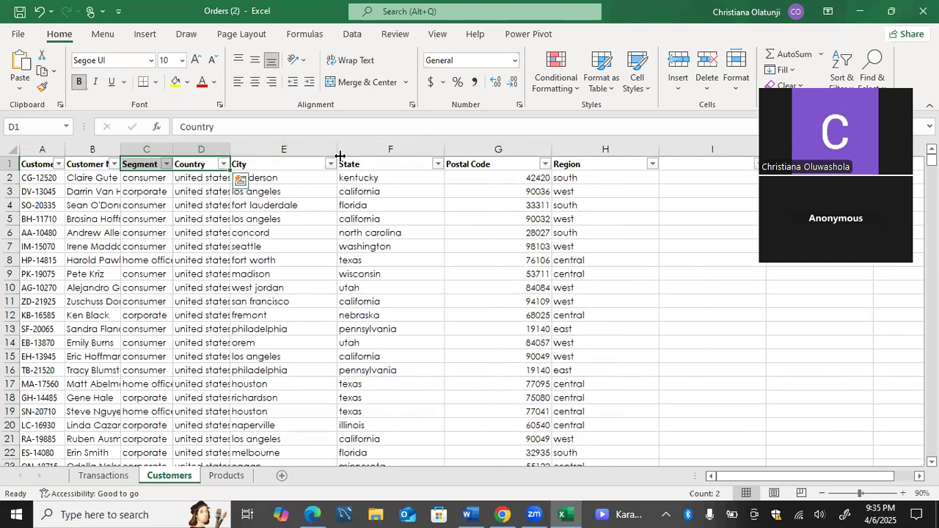
left_click_drag(338, 154, 290, 158)
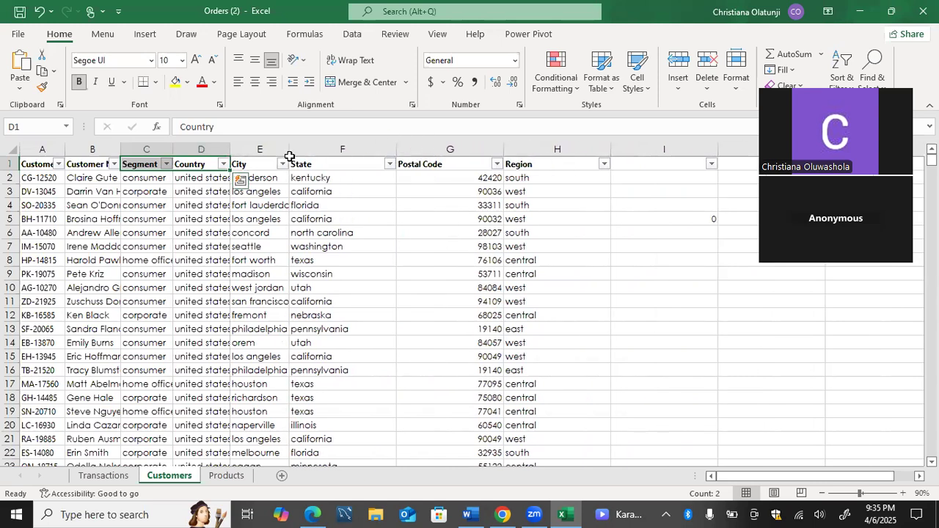
left_click(390, 162)
left_click_drag(395, 155, 353, 152)
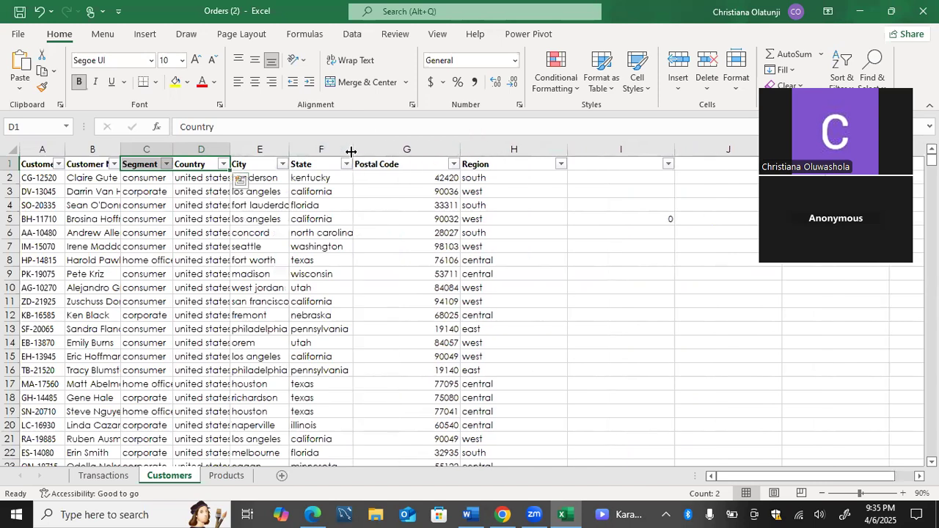
left_click_drag(456, 151, 418, 151)
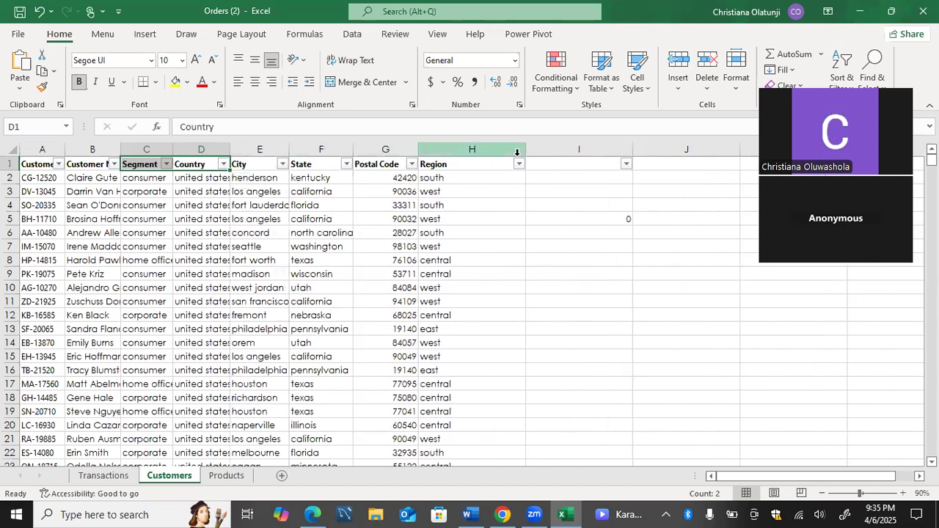
left_click_drag(527, 154, 484, 154)
Remove the bold formatting and filters from the Customers header row A1:H1.
left_click(461, 164)
key("shift+Left")
key("shift+Left")
key("shift+Left")
key("shift+Left")
key("shift+Left")
key("shift+Left")
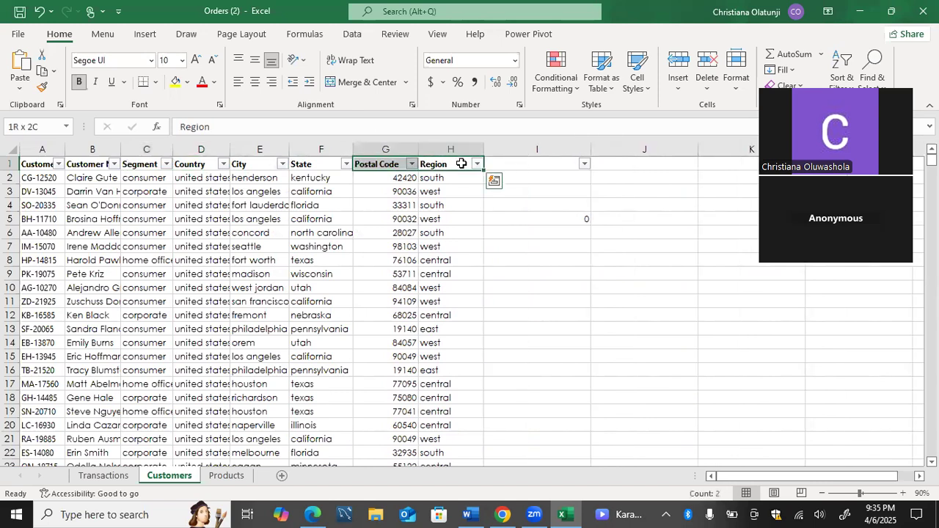
key("shift+Left")
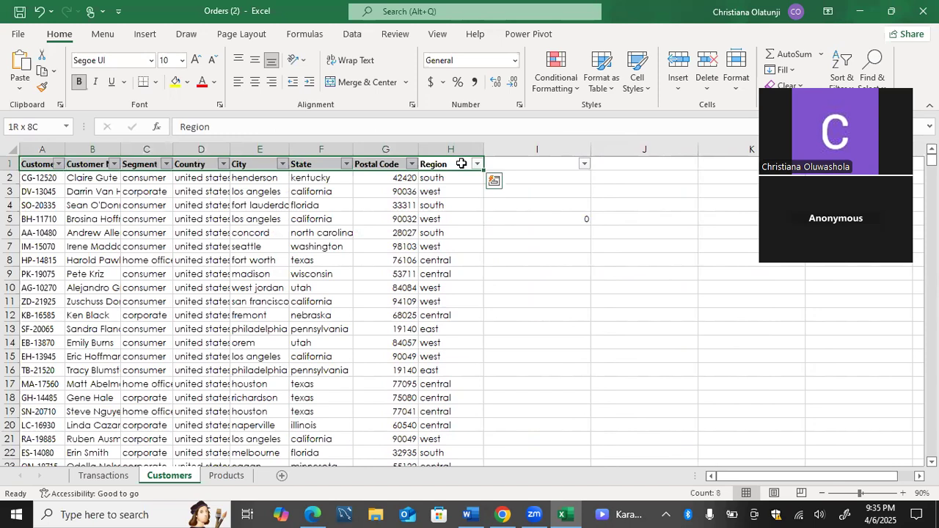
key("ctrl+b")
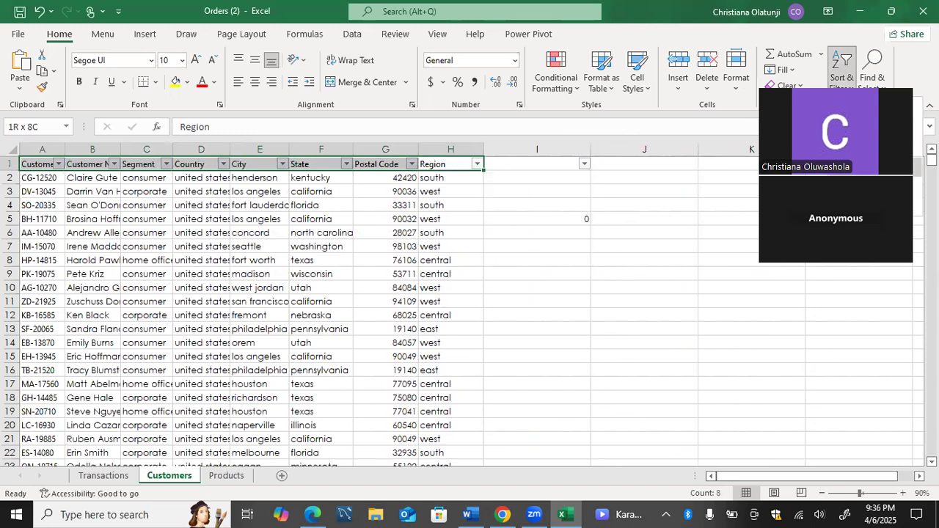
On the Products sheet, remove the bold formatting and filters from header row A1:F1 and narrow columns B to D.
left_click(227, 476)
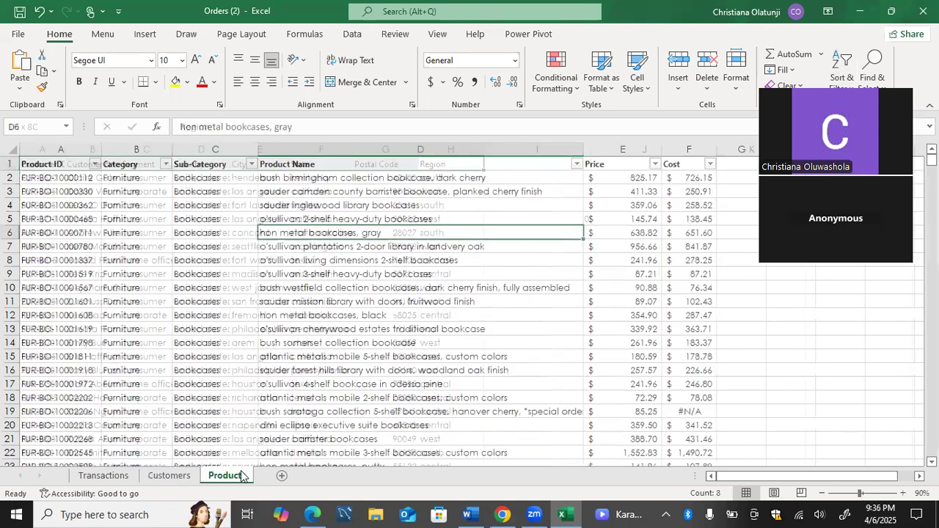
left_click_drag(60, 178, 673, 159)
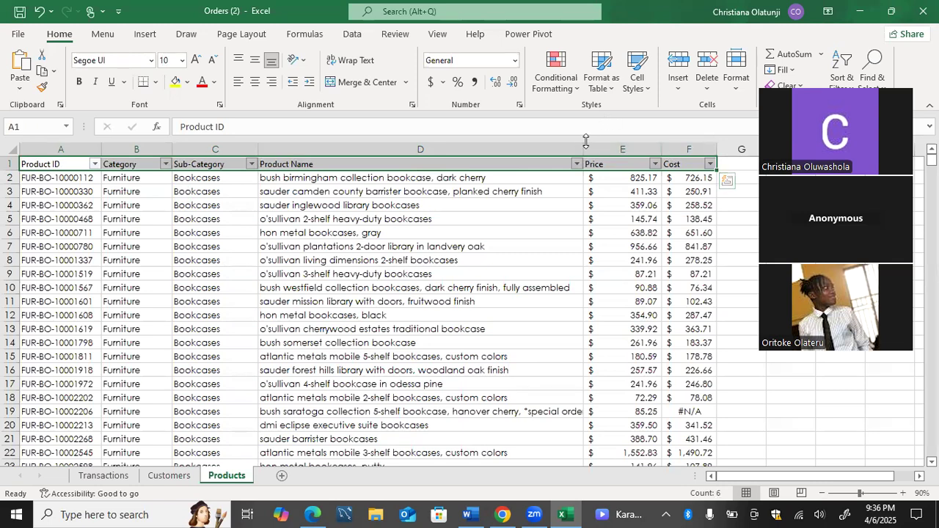
left_click_drag(583, 149, 448, 150)
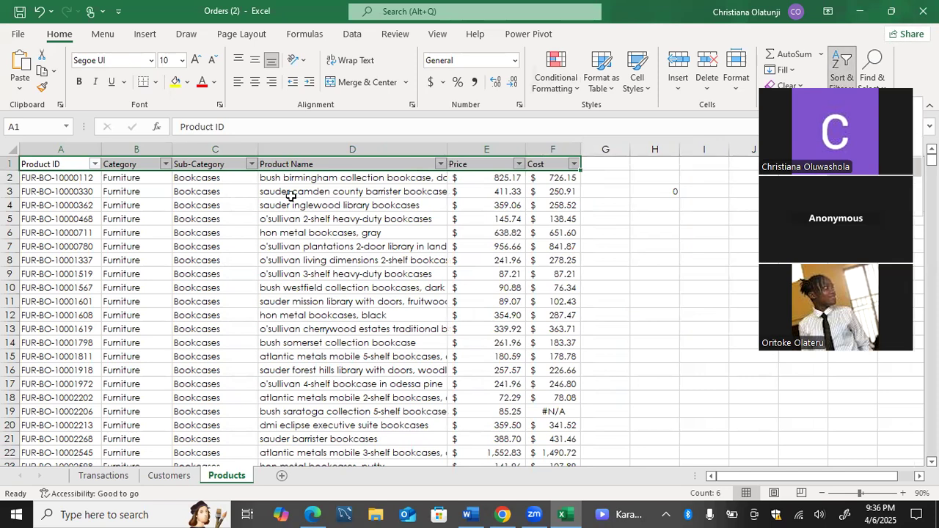
key("ctrl+shift+l")
left_click_drag(171, 152, 148, 152)
left_click_drag(232, 152, 204, 152)
left_click_drag(394, 154, 370, 152)
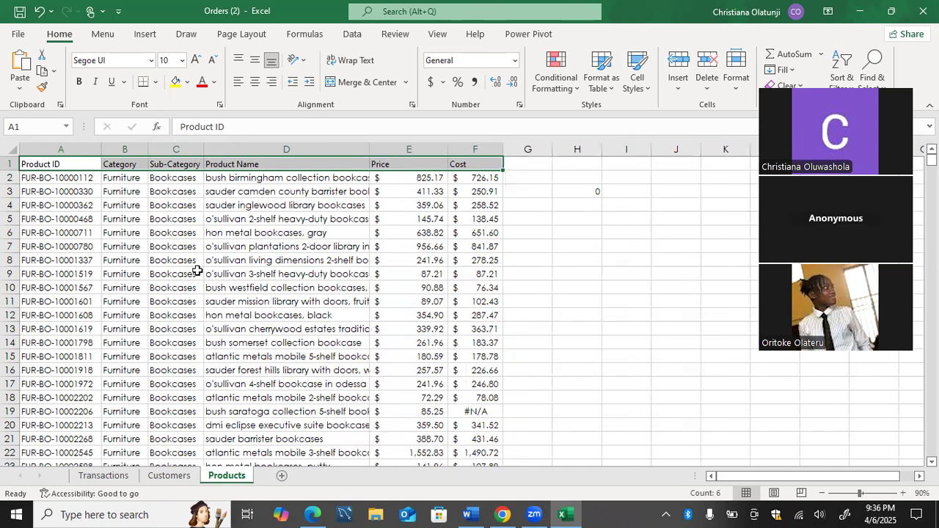
Compare the column headers across the Transactions, Customers and Products sheets, ending on Transactions.
left_click(103, 476)
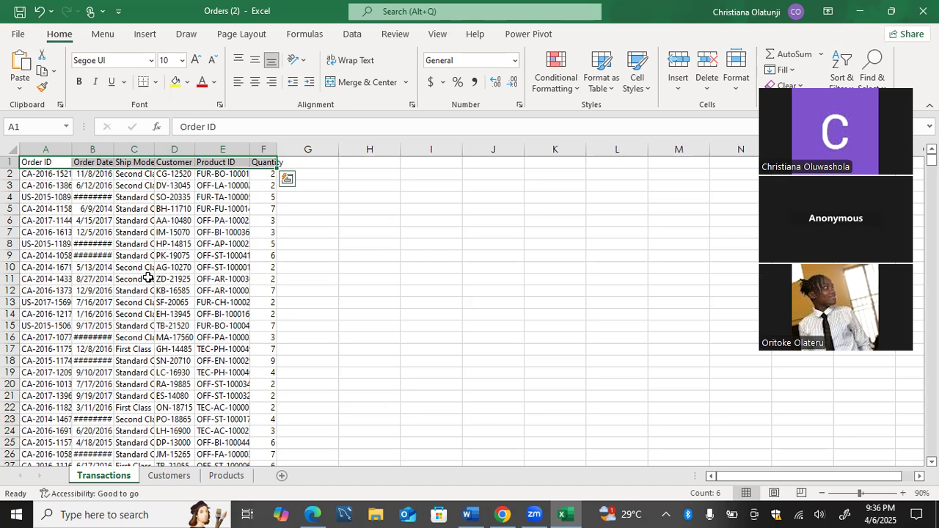
left_click(168, 477)
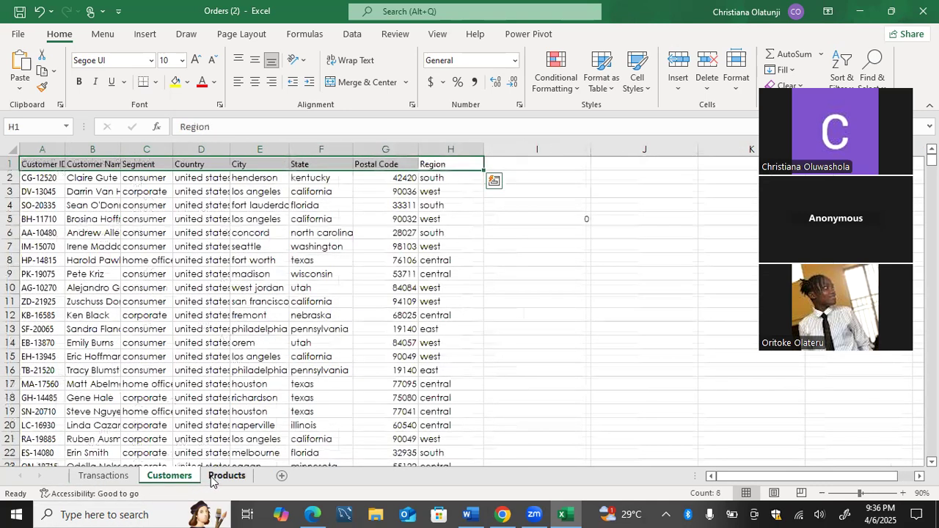
left_click(211, 477)
left_click(115, 477)
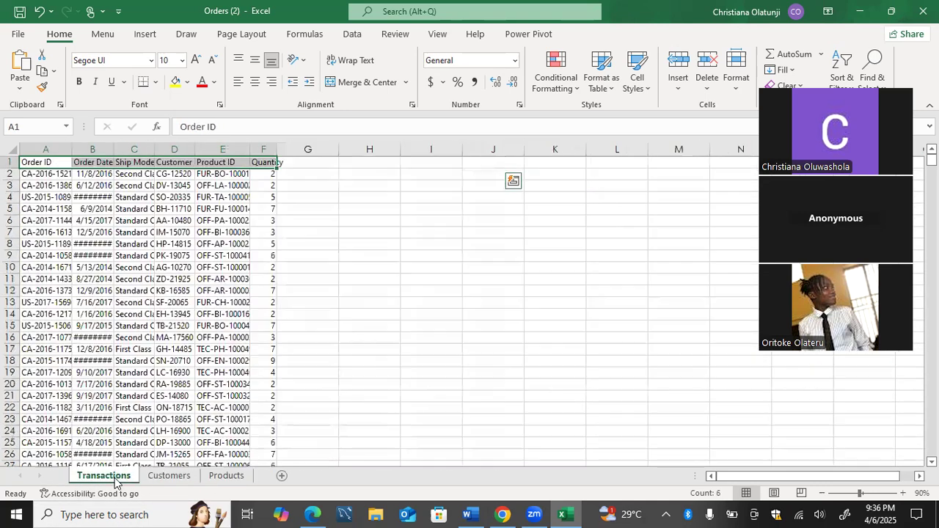
left_click(184, 477)
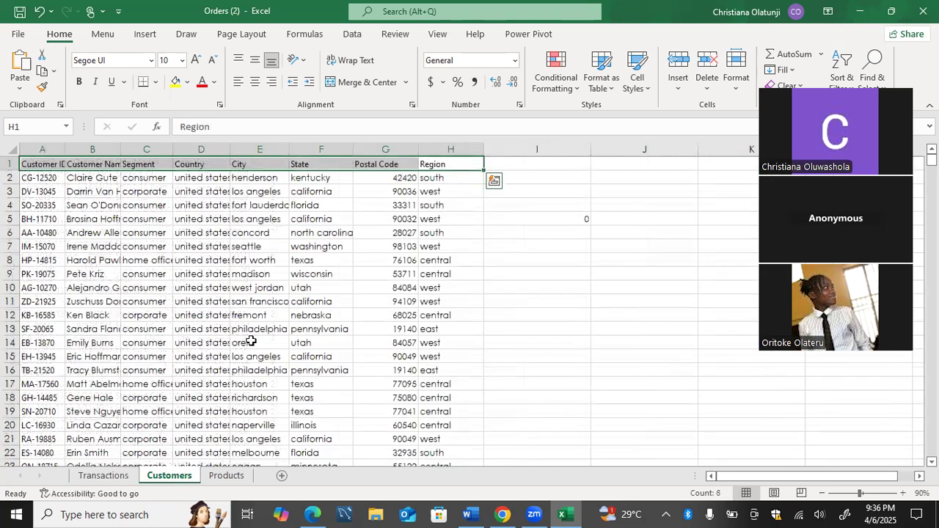
left_click(226, 476)
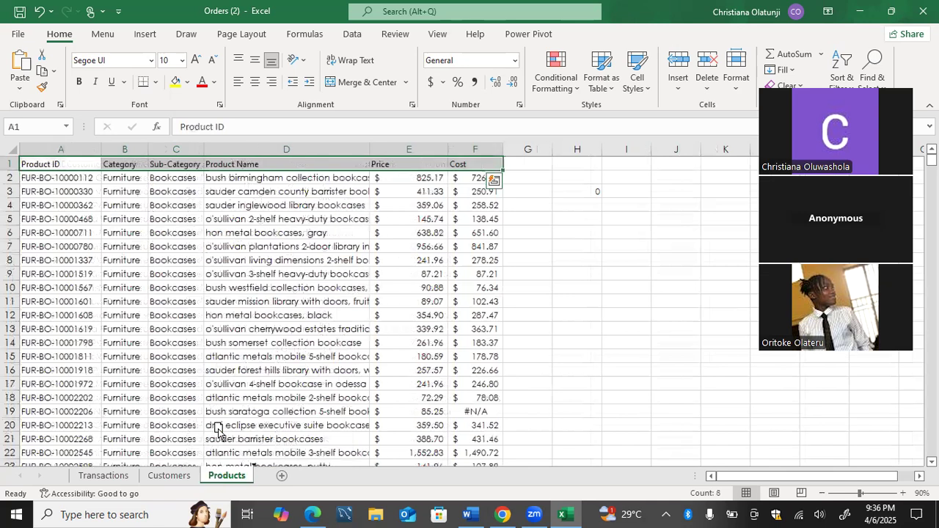
left_click(101, 475)
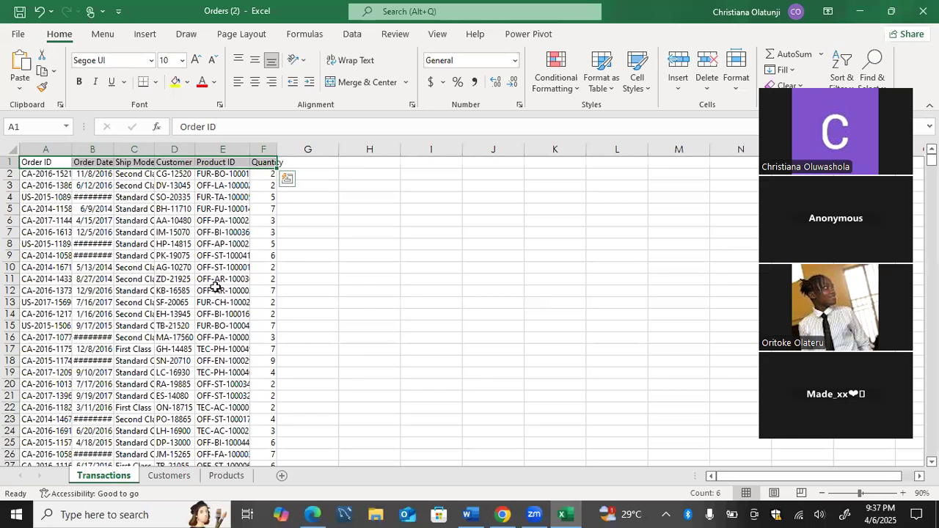
Check the list of existing macros in all open workbooks.
left_click(437, 36)
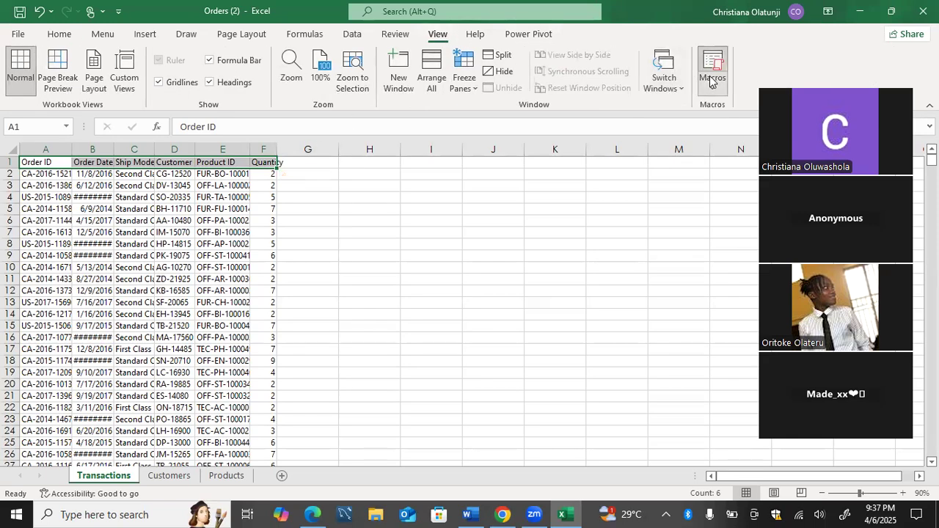
left_click(710, 82)
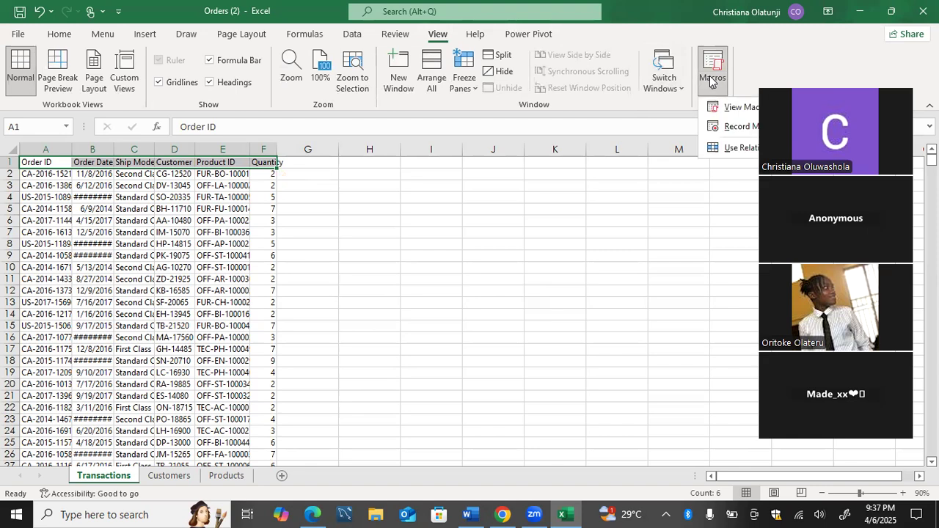
left_click(747, 107)
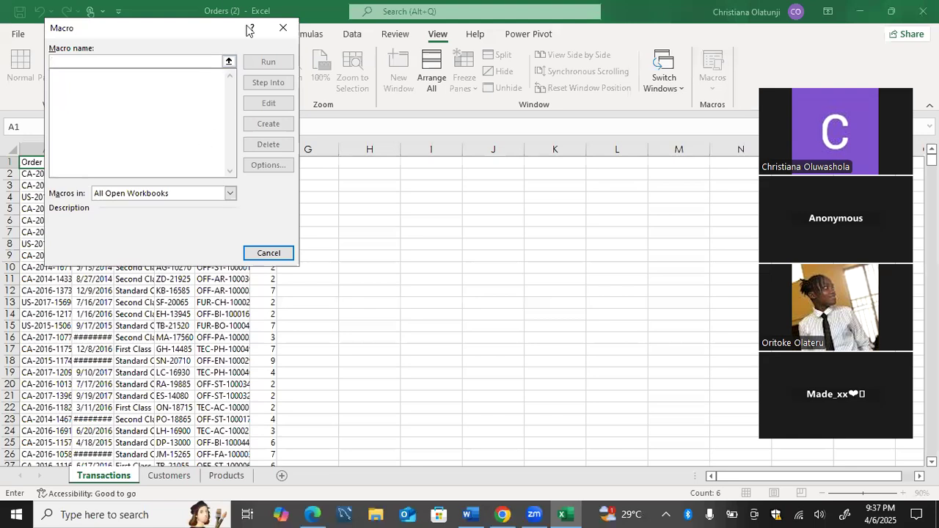
left_click(284, 31)
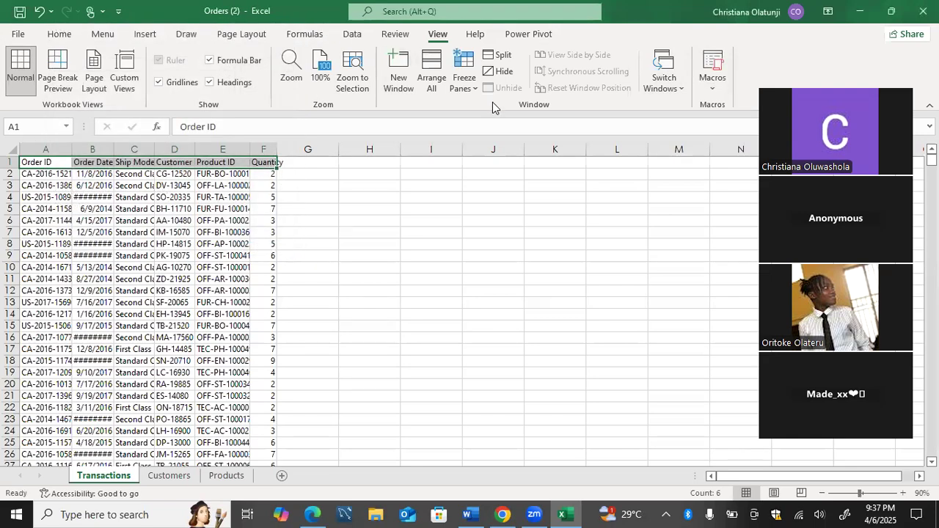
Start recording a macro named Macro with shortcut key Ctrl+r, stored in This Workbook.
left_click(712, 79)
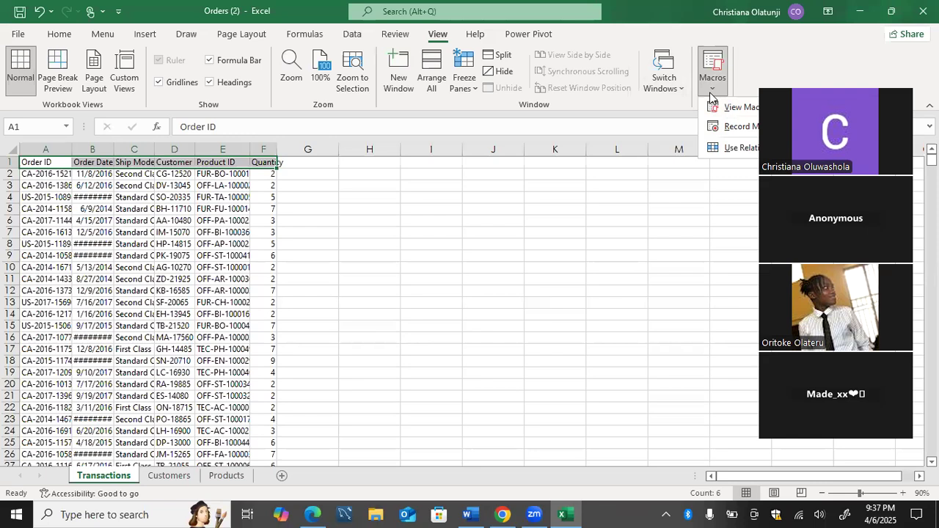
left_click(740, 131)
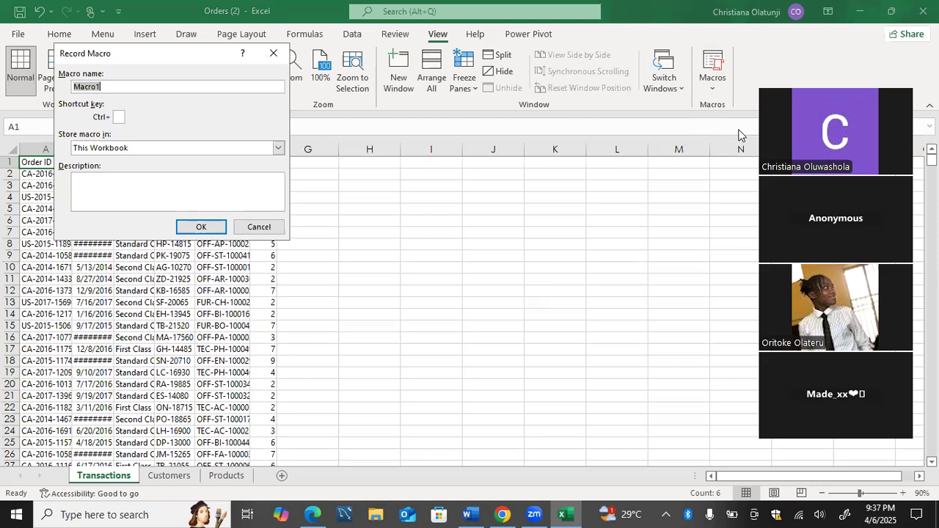
key("End")
key("BackSpace")
type("r")
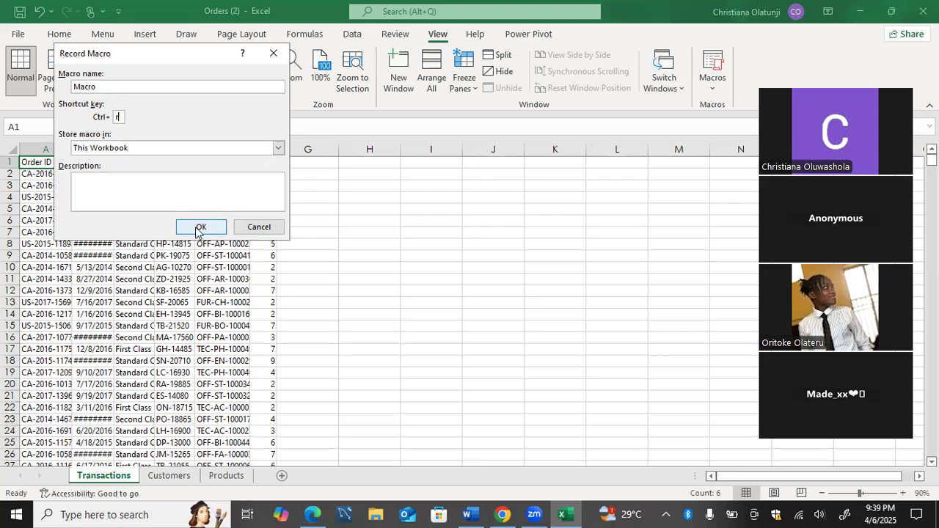
left_click(277, 149)
left_click(276, 149)
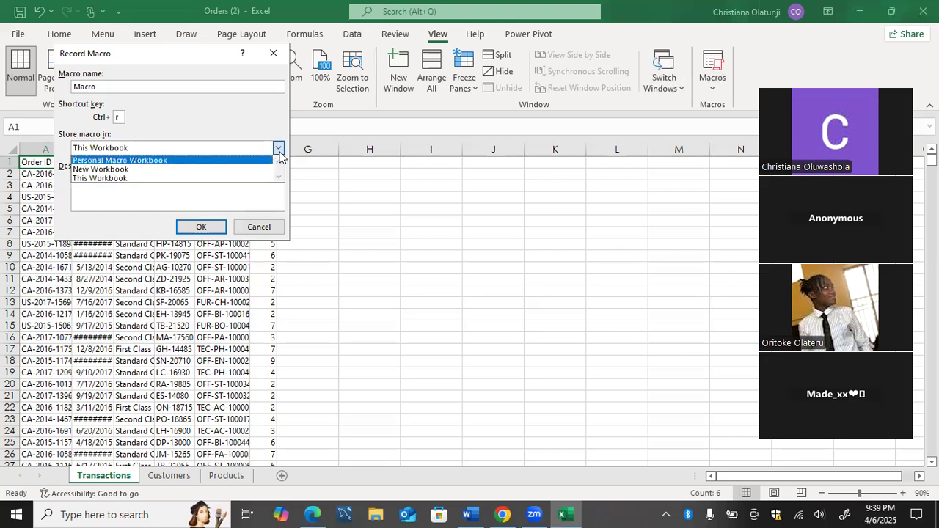
left_click(279, 149)
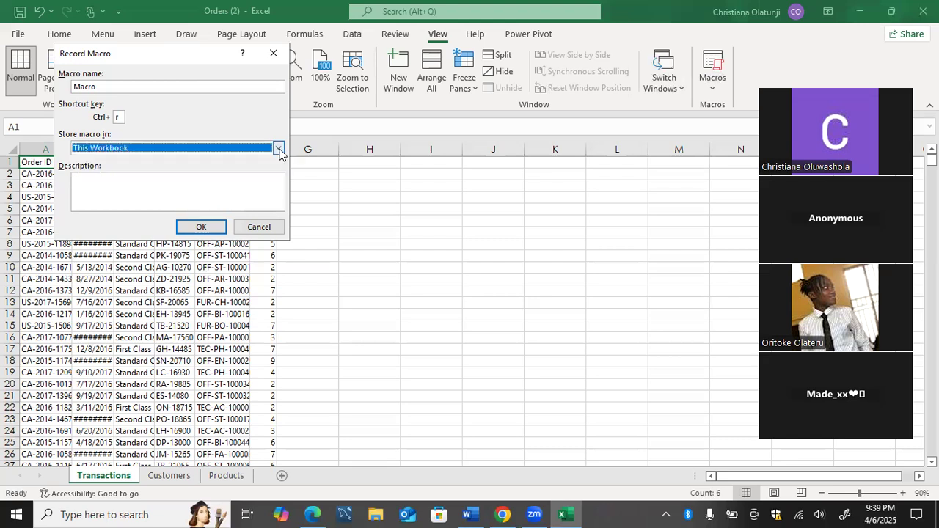
left_click(219, 229)
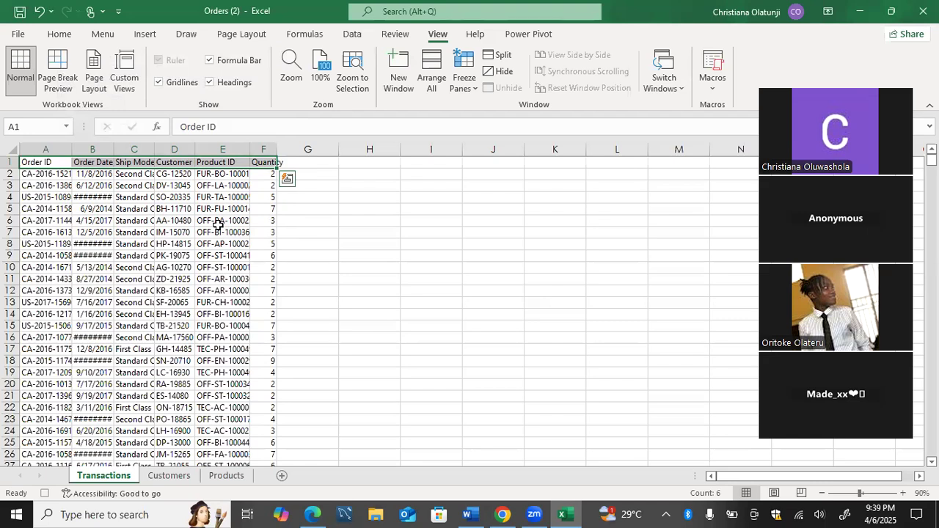
Autofit all columns of the Transactions sheet, and widen them equally to about the width of two original columns.
left_click(25, 161)
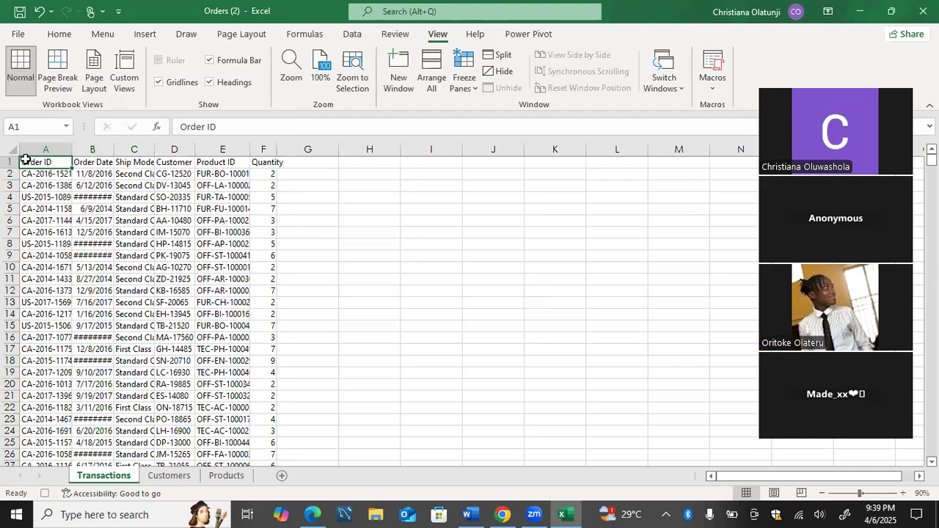
key("ctrl+shift+End")
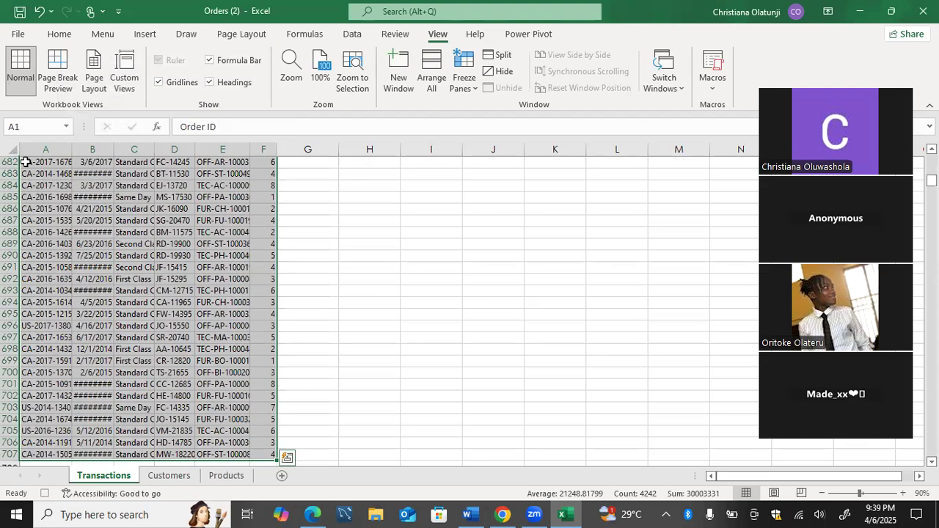
left_click(25, 161)
key("ctrl+Home")
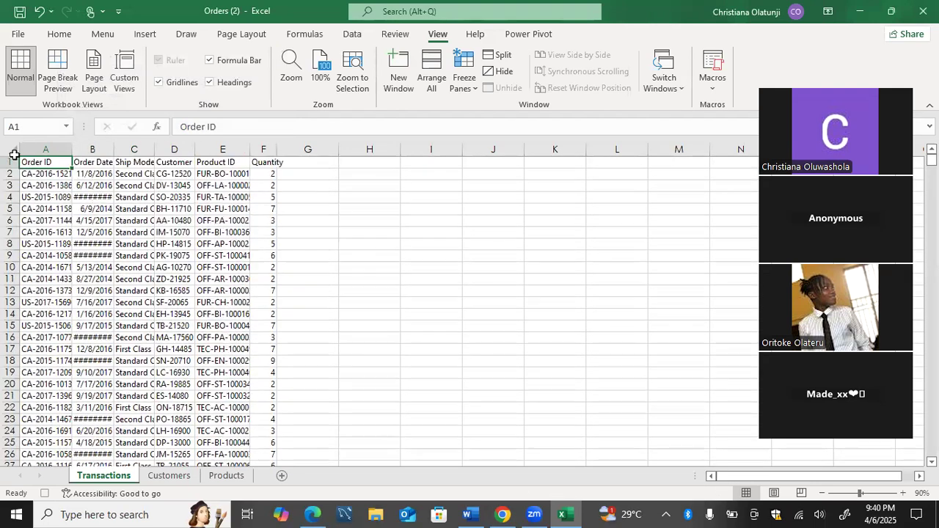
left_click(12, 151)
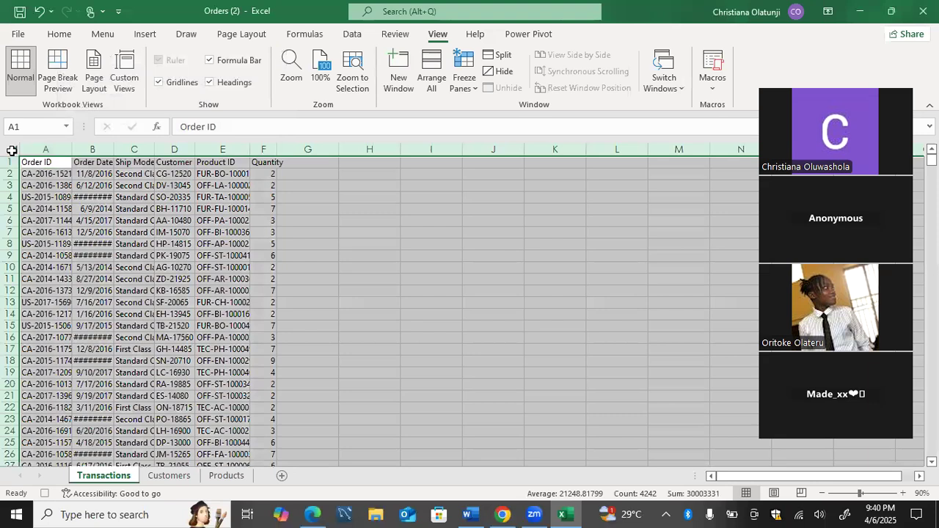
double_click(72, 149)
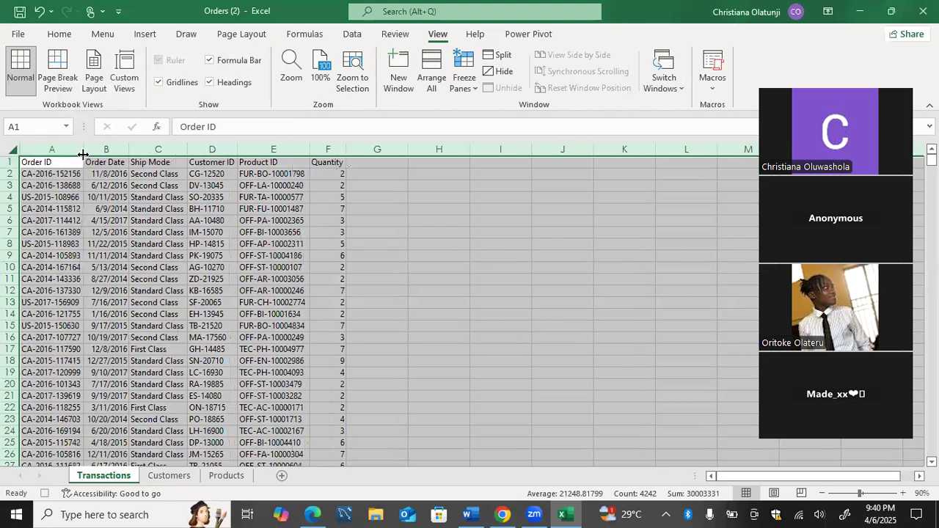
left_click_drag(83, 154, 129, 156)
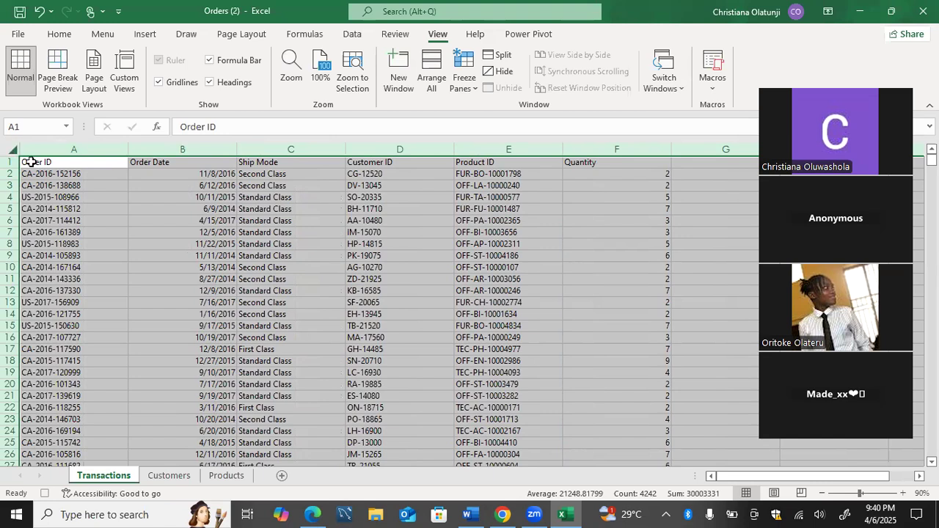
left_click(28, 173)
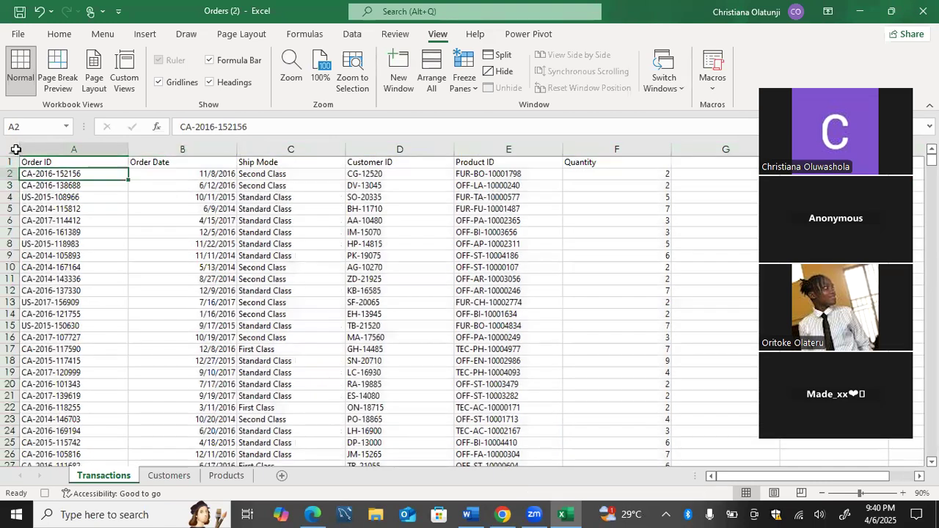
Centre the contents of all cells on the Transactions sheet horizontally.
left_click(16, 151)
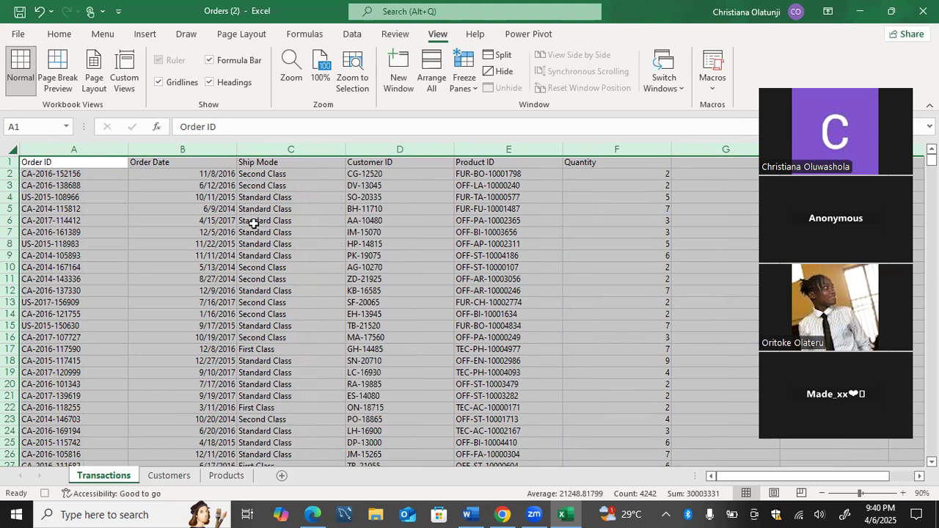
left_click(62, 35)
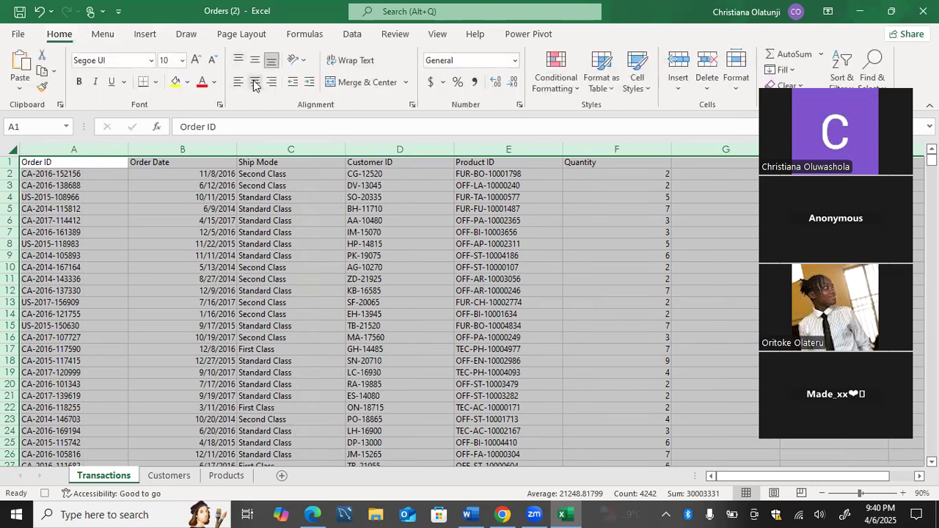
left_click(255, 82)
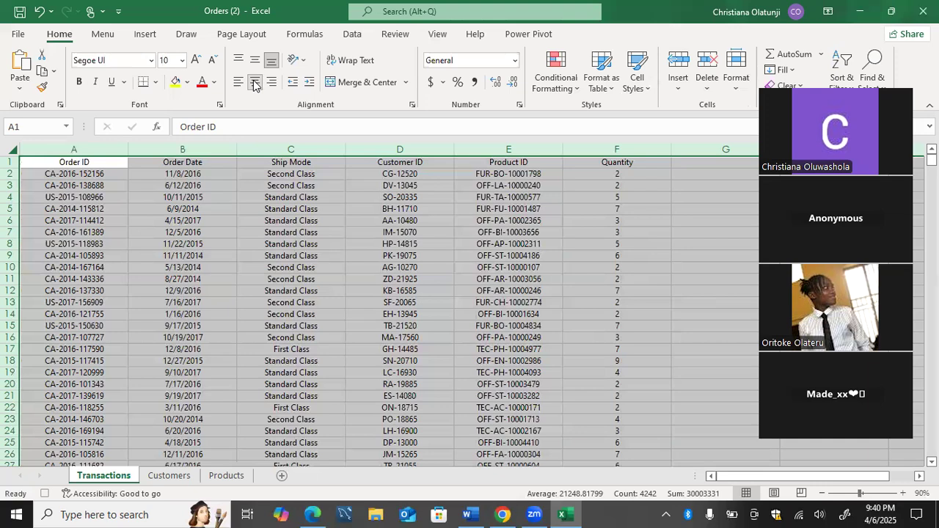
Make header row 1 of the Transactions sheet bold with font size 18.
left_click(11, 161)
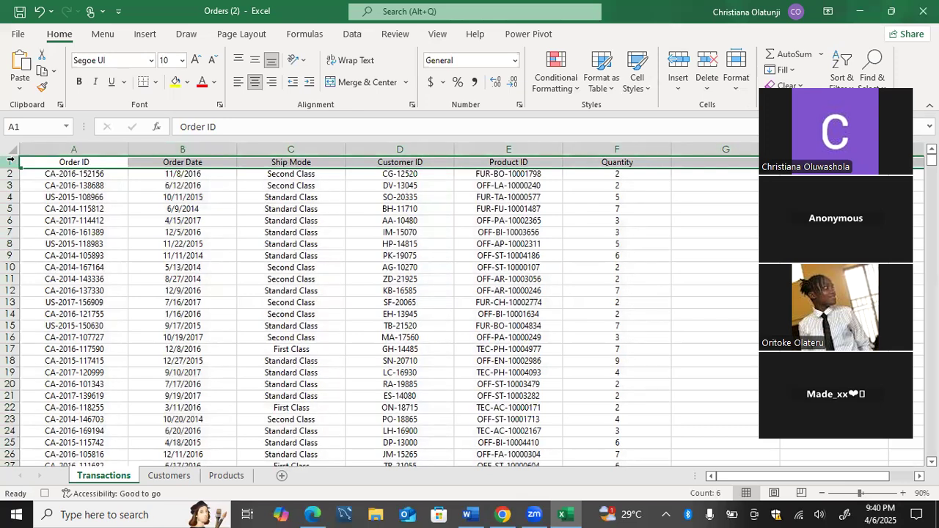
key("ctrl+b")
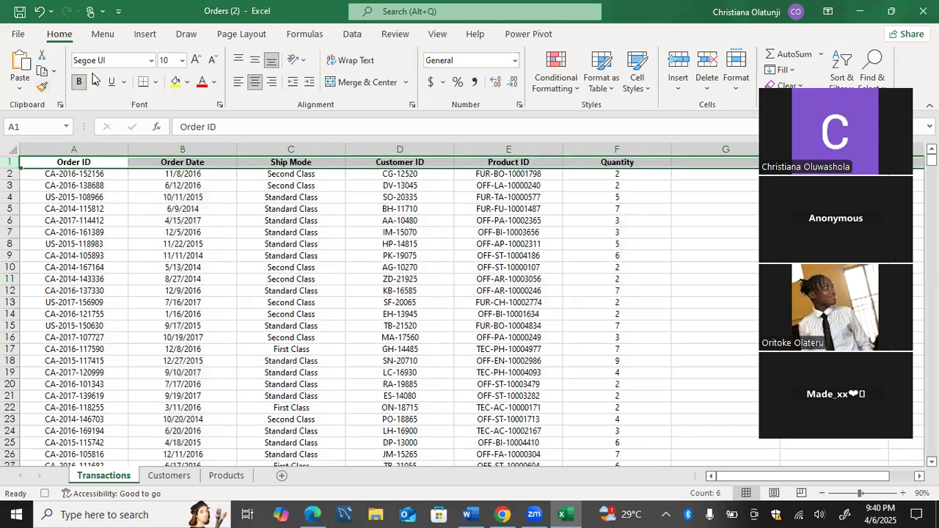
left_click(182, 60)
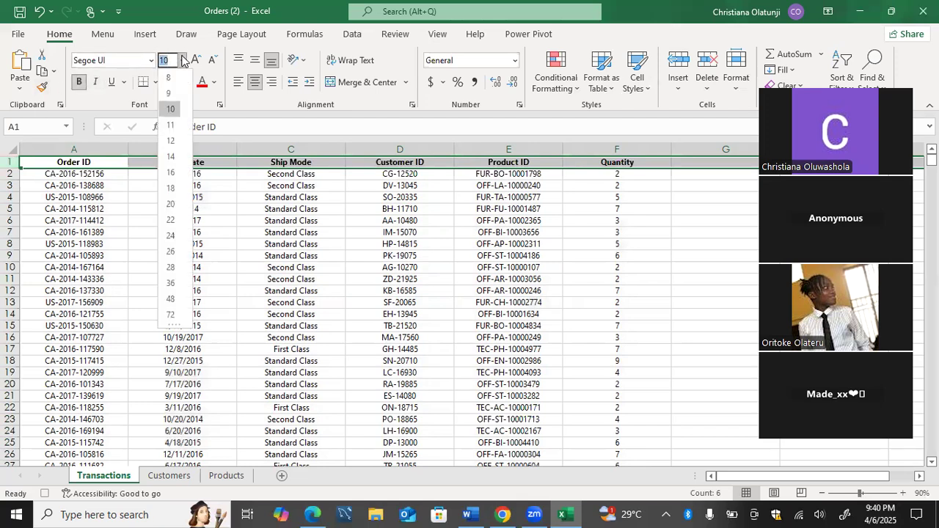
left_click(171, 187)
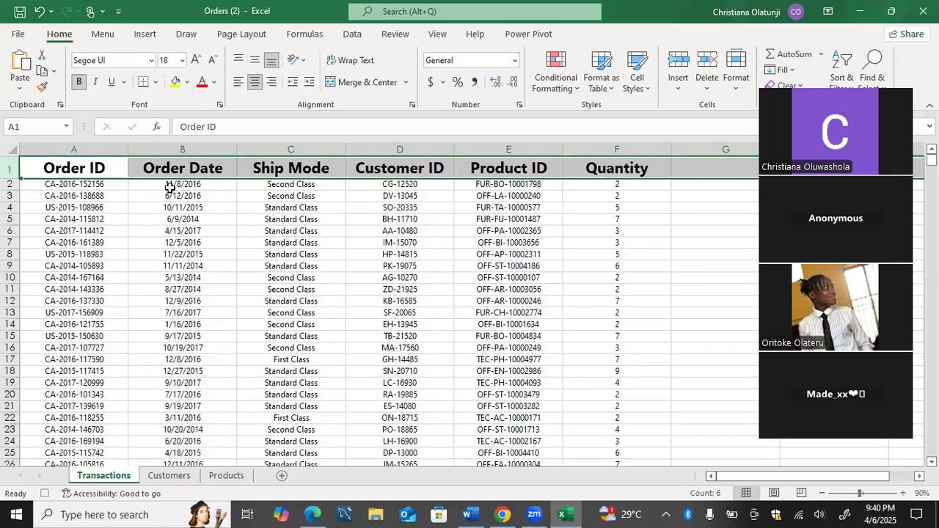
Give the Transactions header row a pink font colour and a grey fill.
left_click(213, 82)
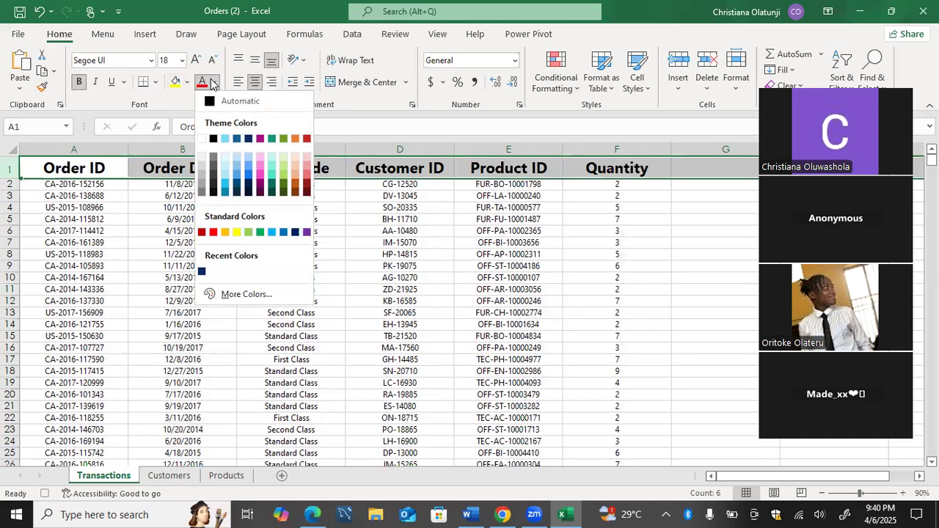
left_click(258, 168)
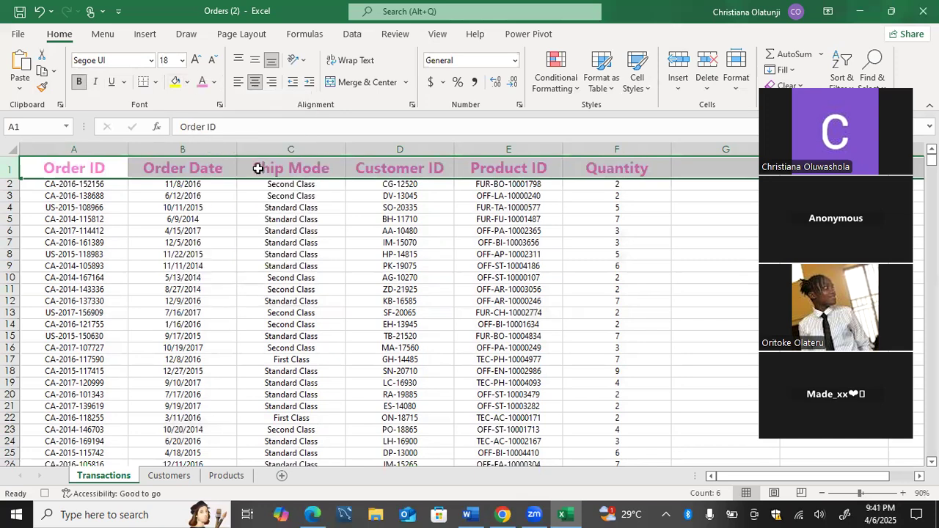
left_click(177, 83)
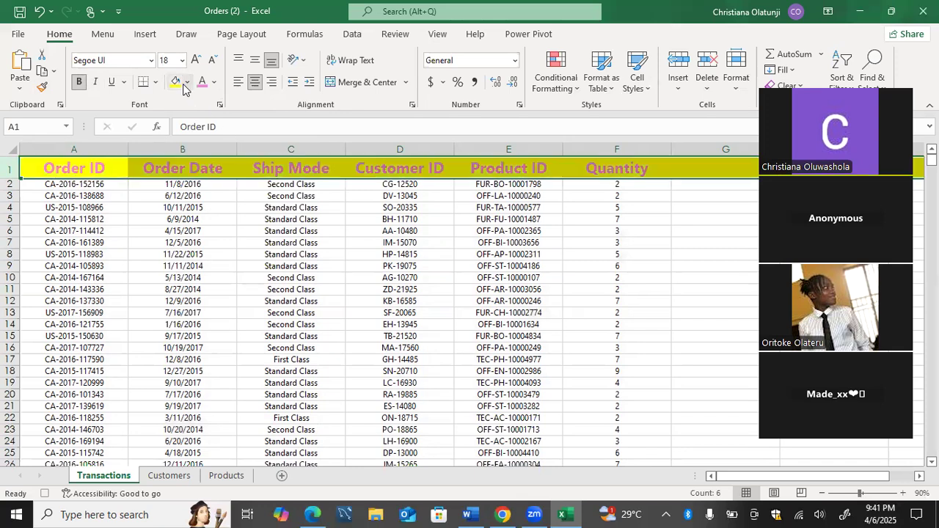
left_click(187, 82)
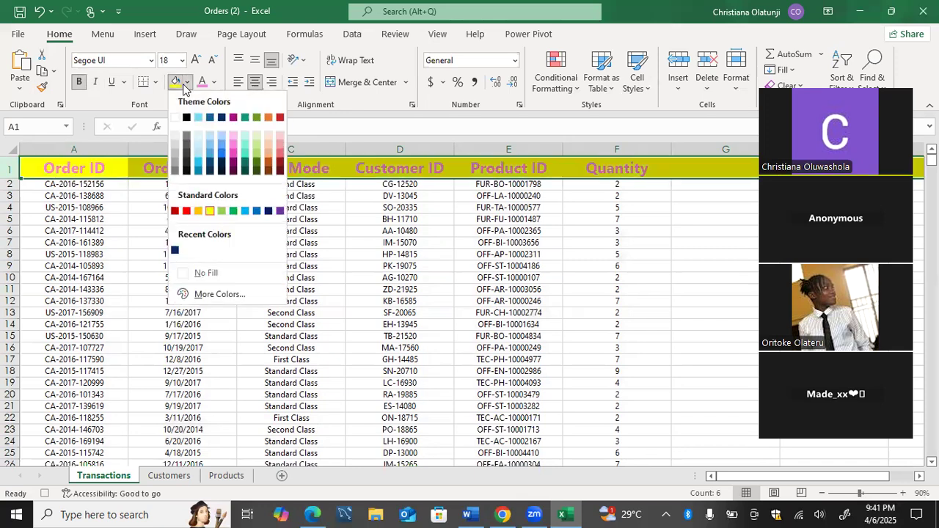
left_click(175, 163)
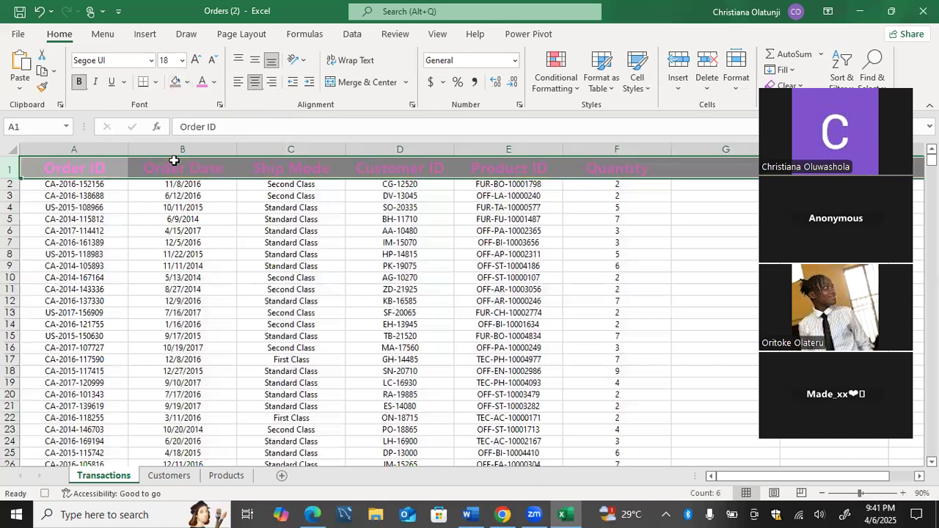
left_click(183, 242)
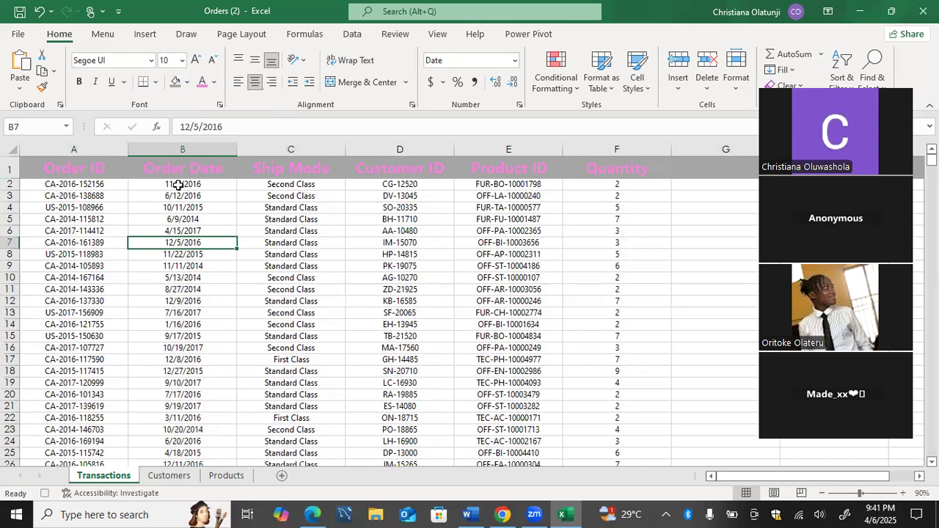
Add filters to the Transactions header row, from Order ID to Quantity.
left_click(842, 66)
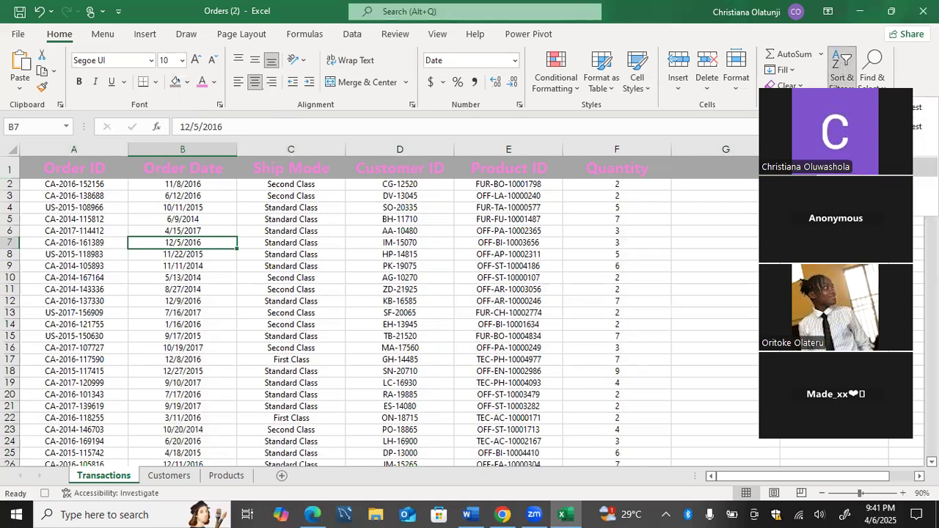
left_click(851, 167)
left_click(514, 280)
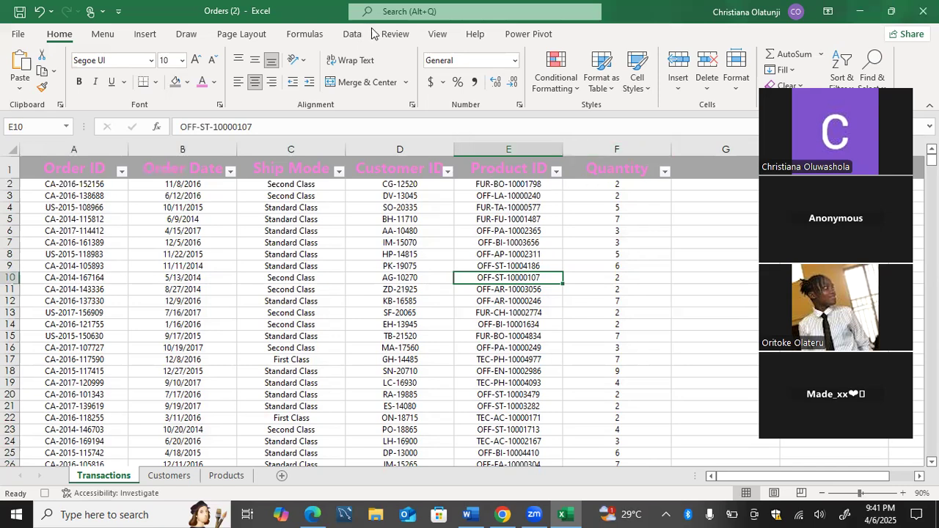
Stop recording the formatting macro.
left_click(436, 34)
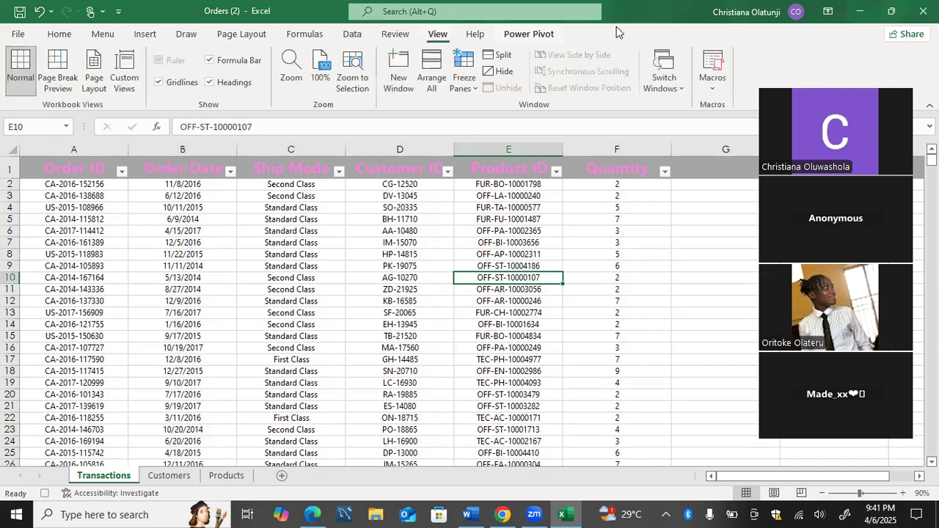
left_click(712, 74)
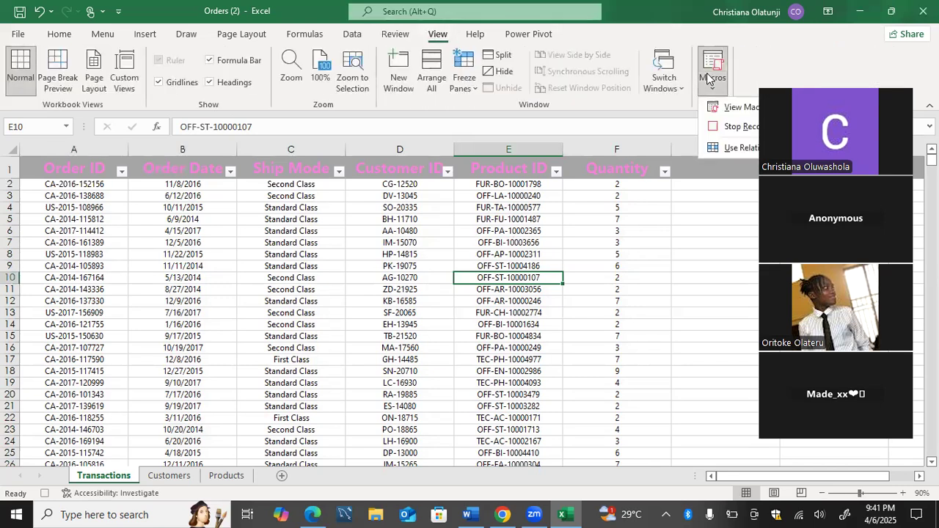
left_click(720, 128)
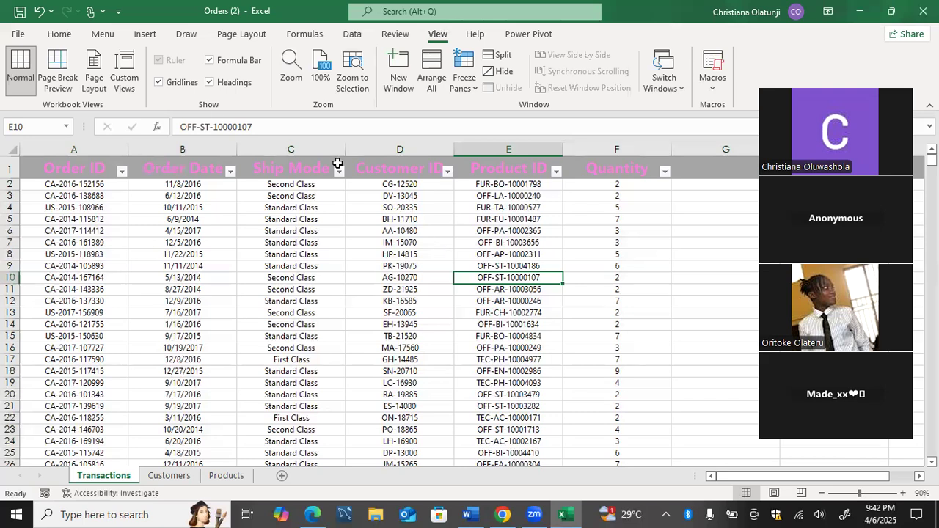
Run the recorded formatting macro on the Customers sheet.
left_click(175, 475)
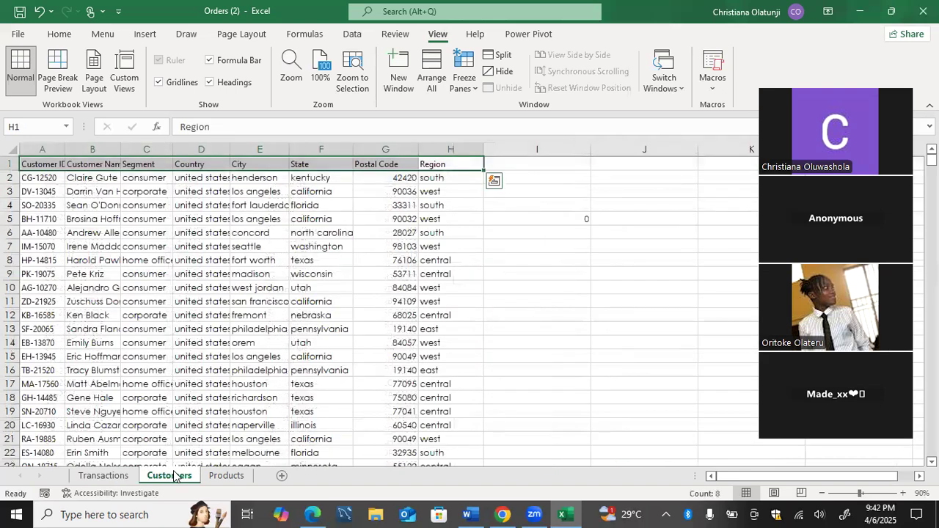
left_click(133, 276)
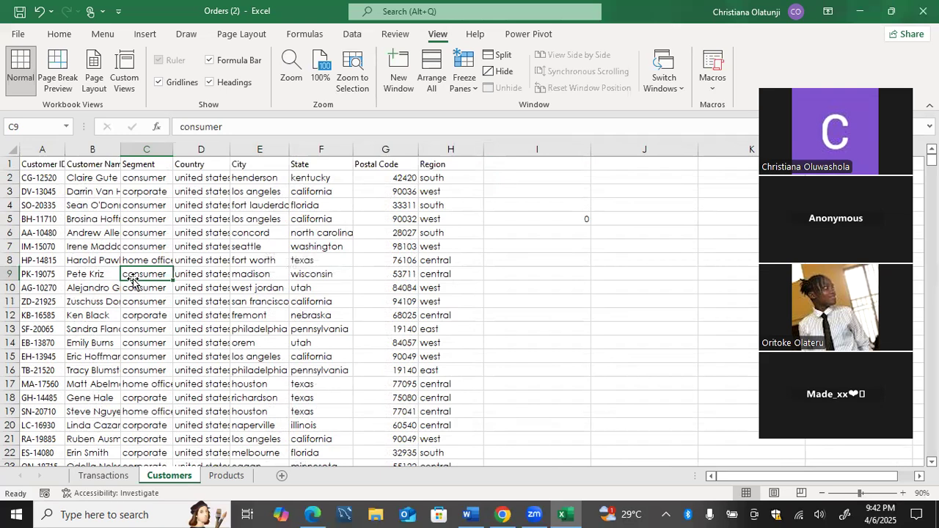
key("ctrl+z")
key("ctrl+z")
key("ctrl+z")
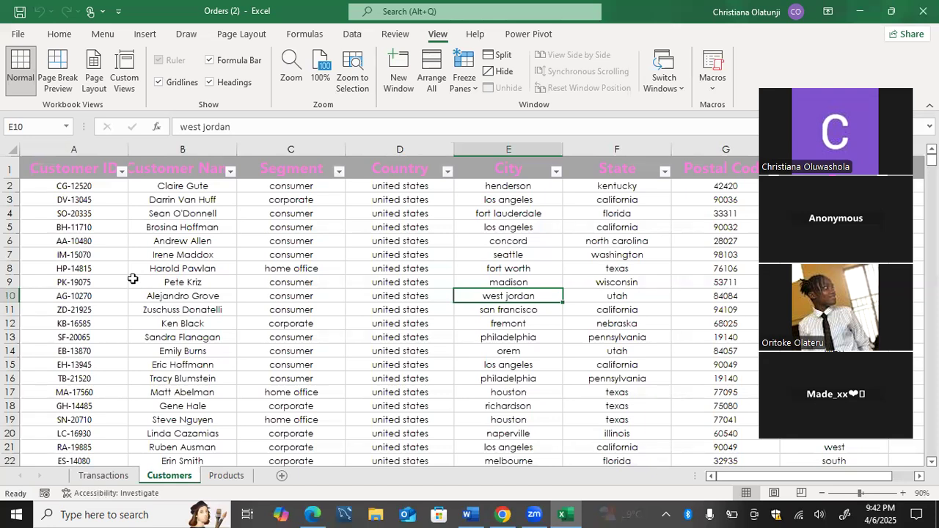
type("z")
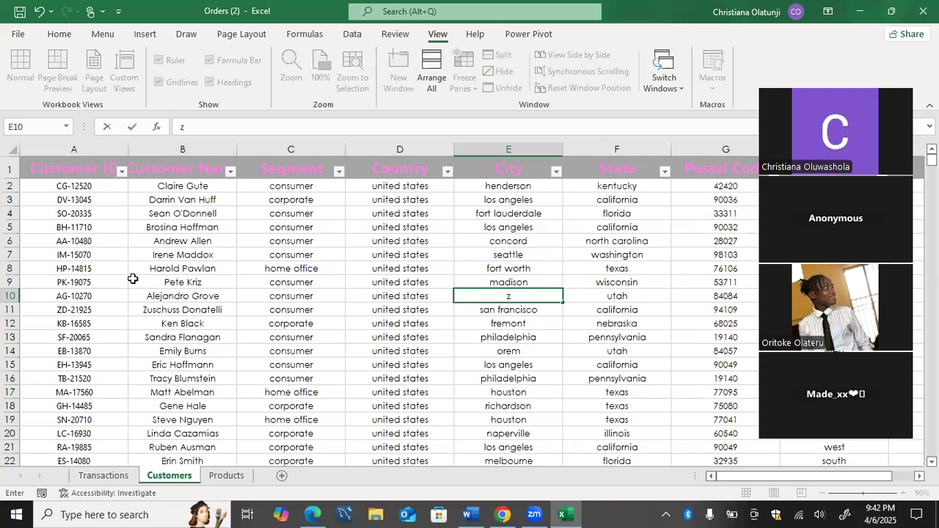
key("ctrl+z")
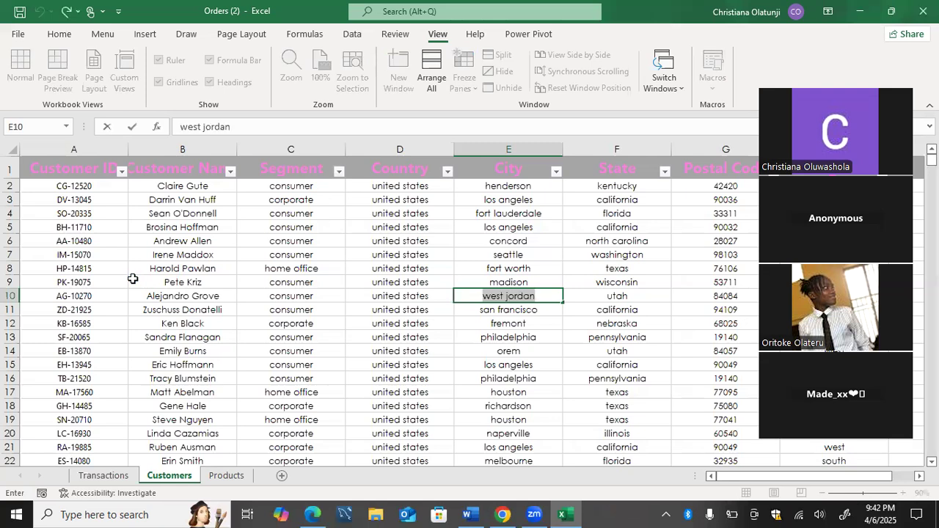
key("Tab")
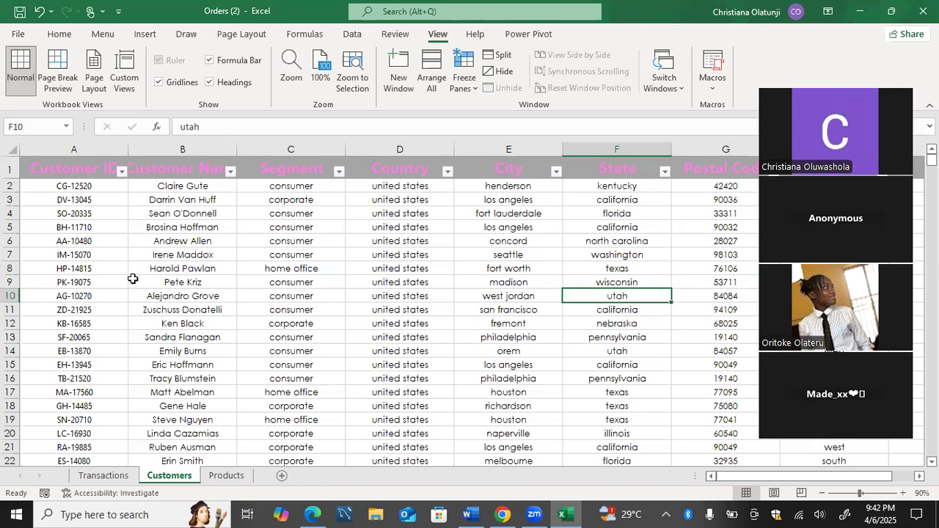
Compare the formatting across the Transactions, Customers and Products sheets.
left_click(219, 476)
left_click(193, 477)
left_click(119, 479)
left_click(156, 478)
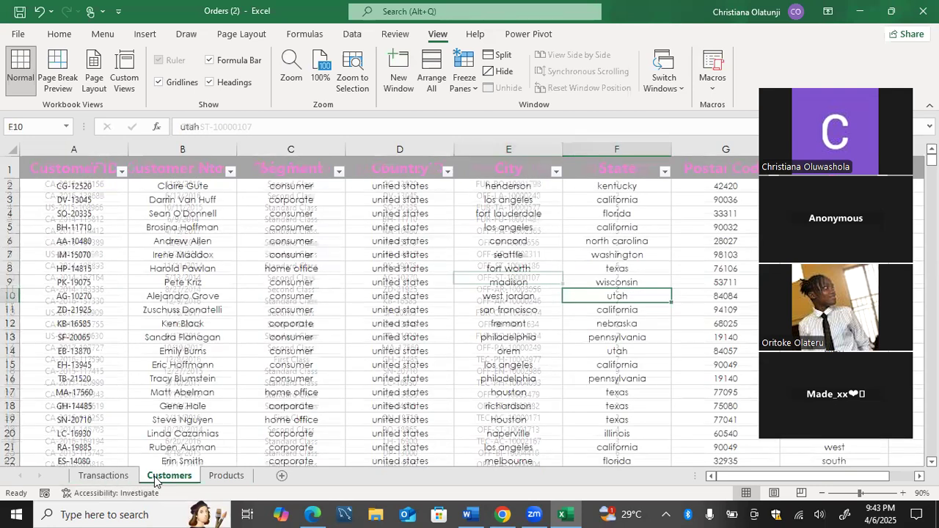
left_click(125, 477)
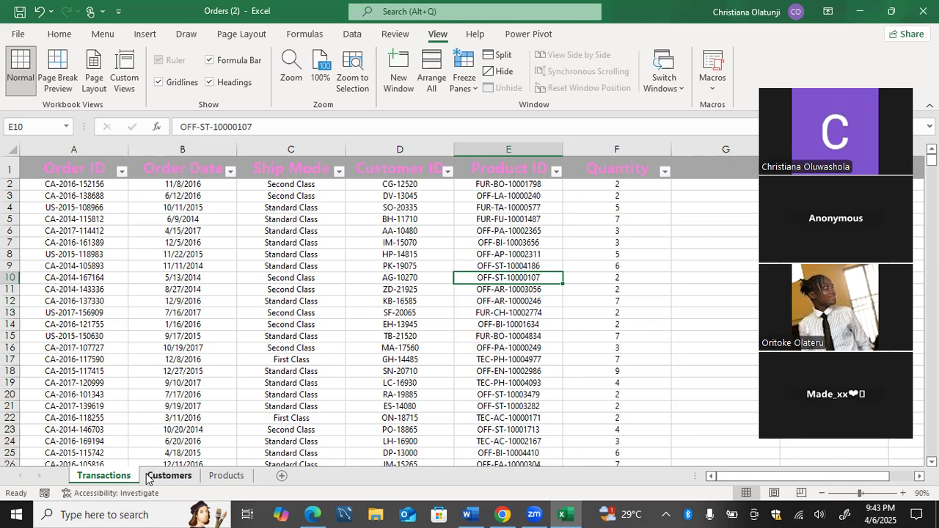
left_click(169, 476)
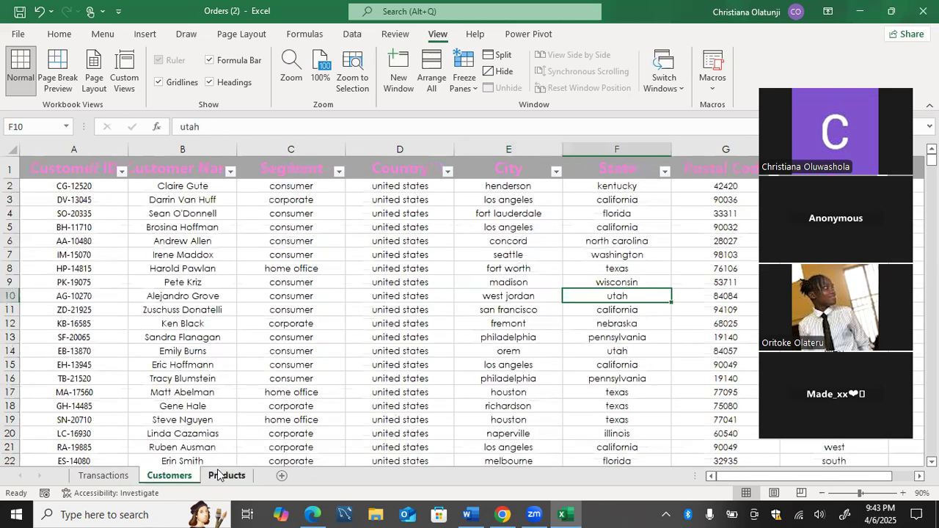
Run the saved macro named Macro on the Products sheet.
left_click(224, 475)
left_click(267, 342)
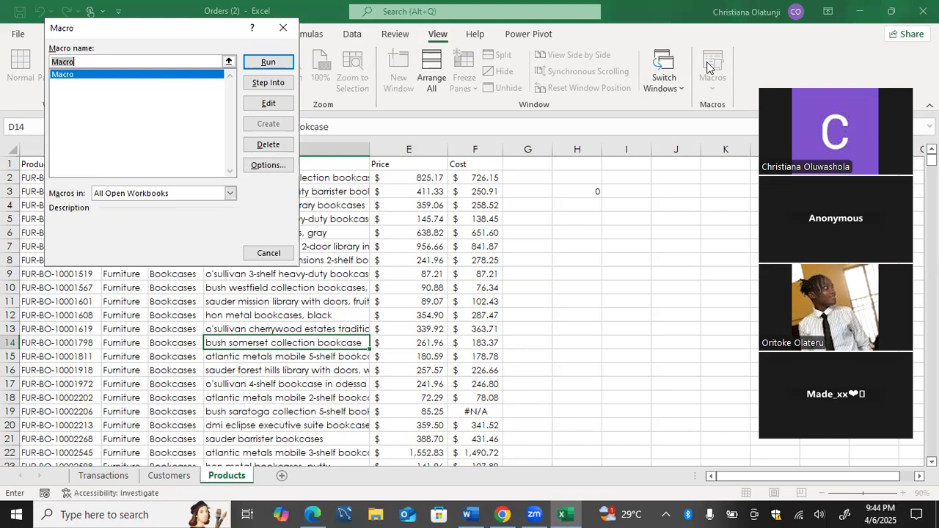
left_click(218, 73)
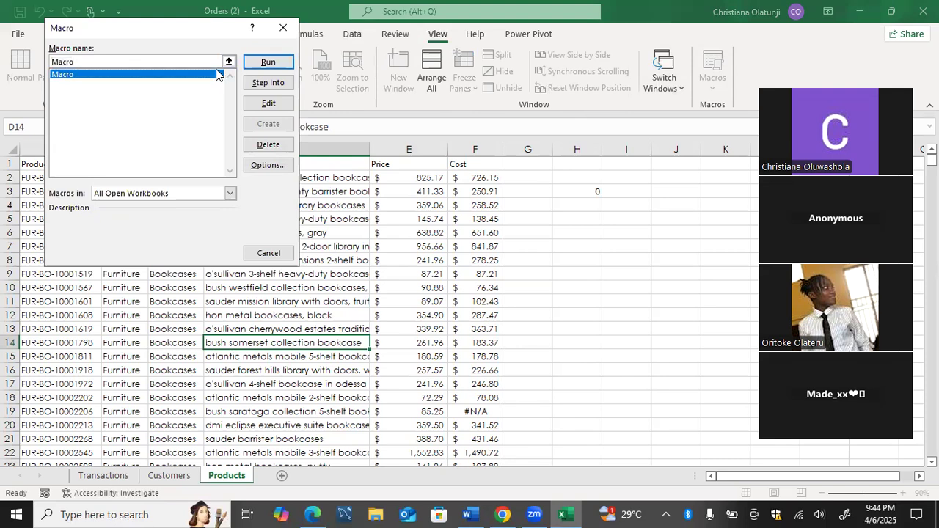
left_click(264, 62)
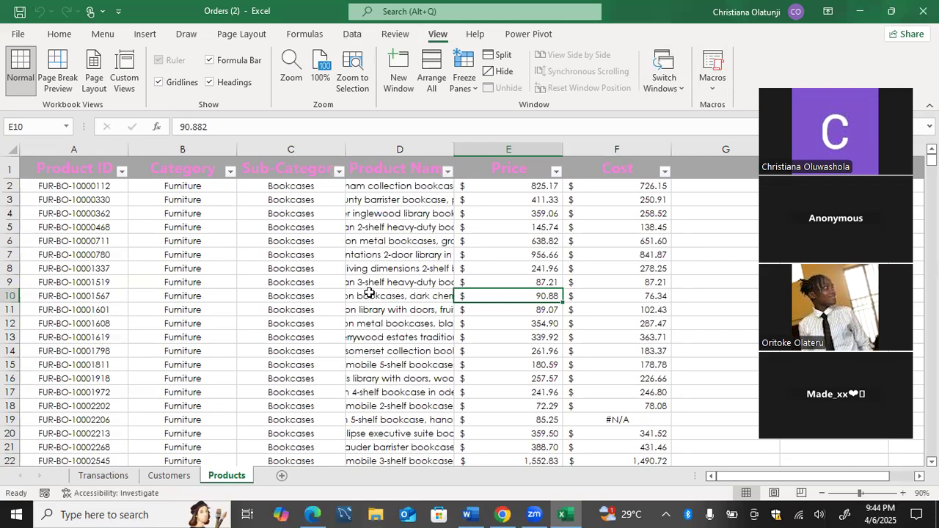
Widen column D of the Products sheet so that the long product names fit.
left_click_drag(454, 149, 655, 157)
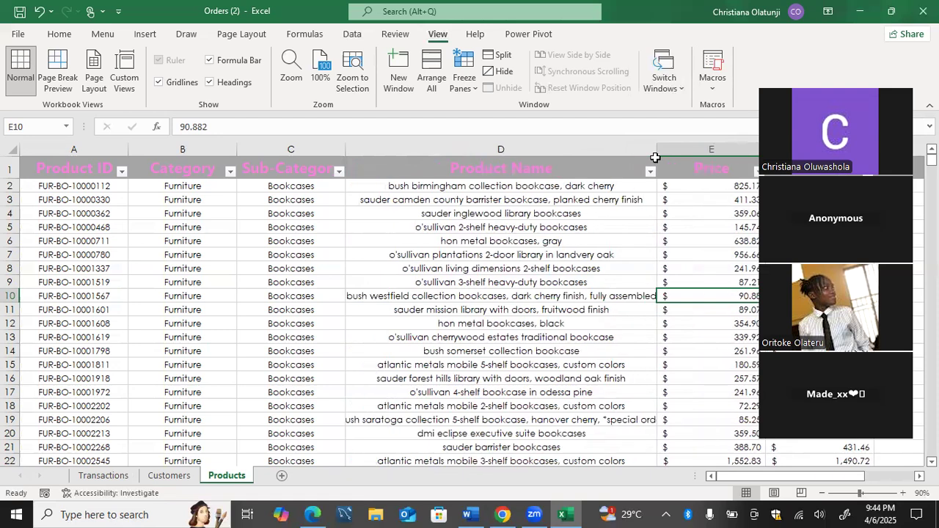
scroll(654, 220, "right", 3)
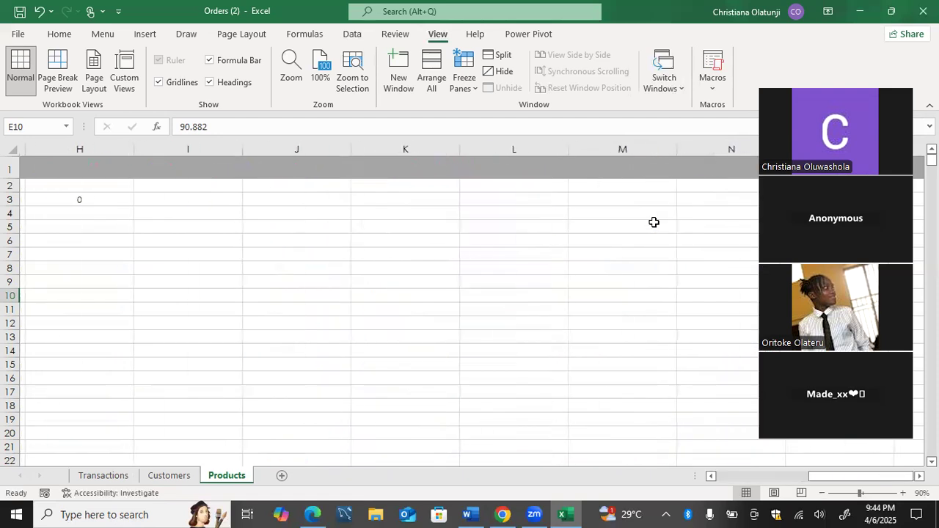
scroll(654, 222, "left", 2)
scroll(654, 223, "left", 2)
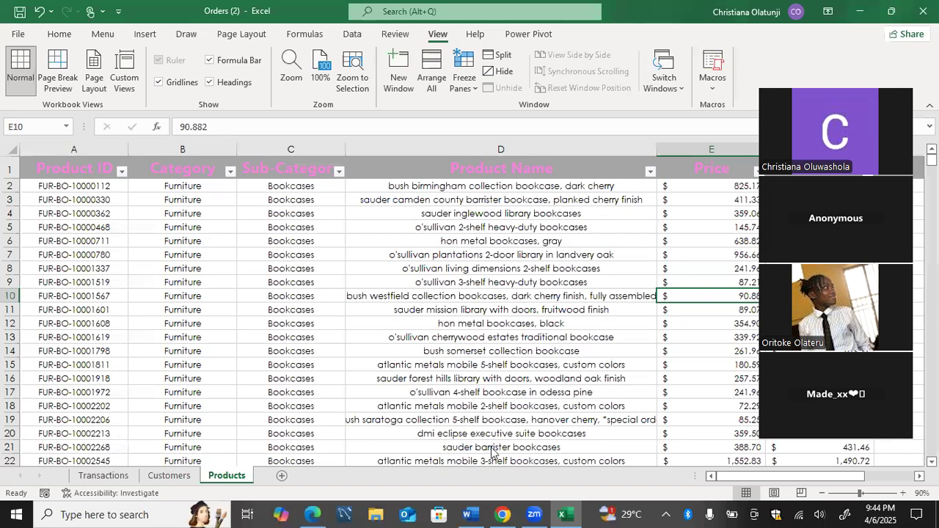
Check the Excel Mastery course outline in Word, and open the recent sales_data_sample workbook from Desktop » Datasets in Excel.
left_click(471, 513)
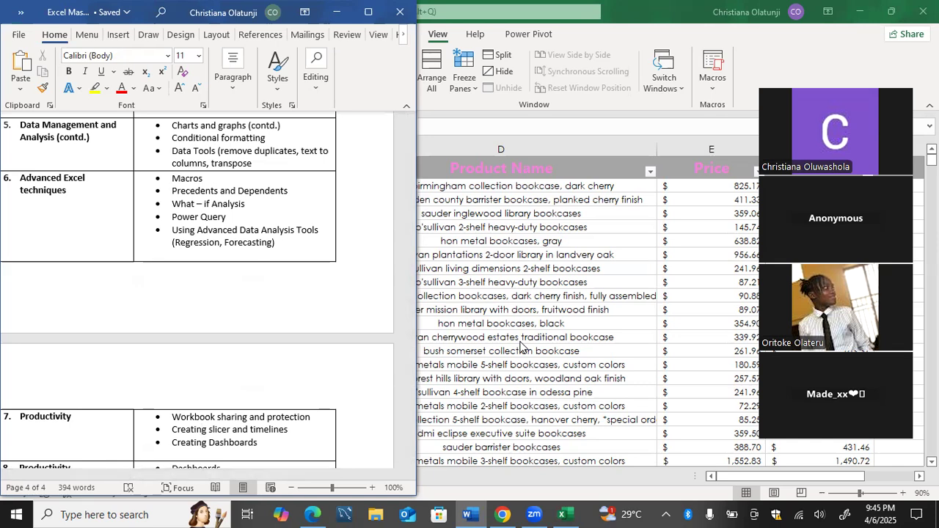
key("alt+Tab")
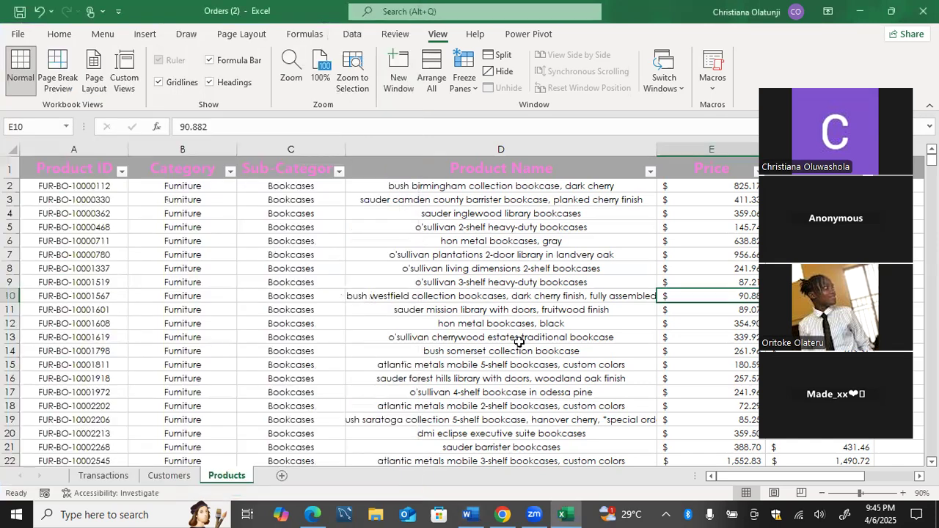
left_click(18, 32)
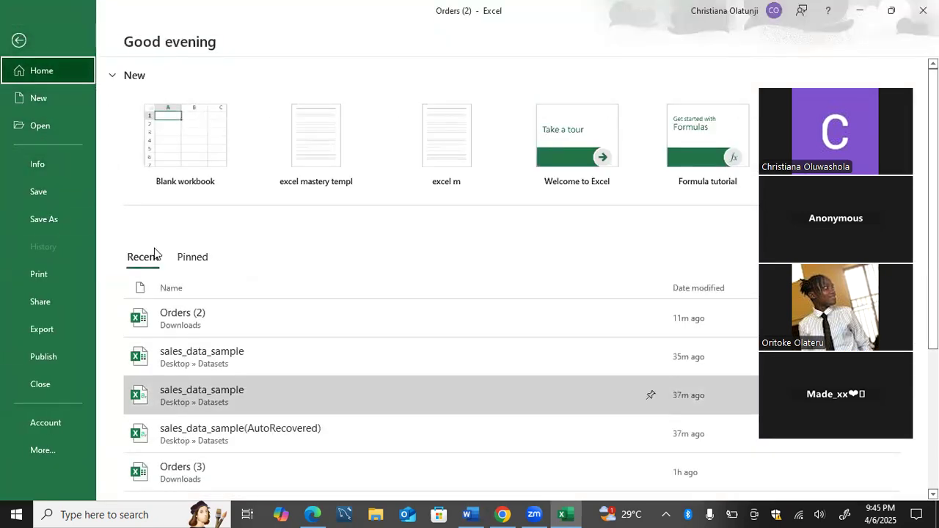
scroll(154, 254, "down", 3)
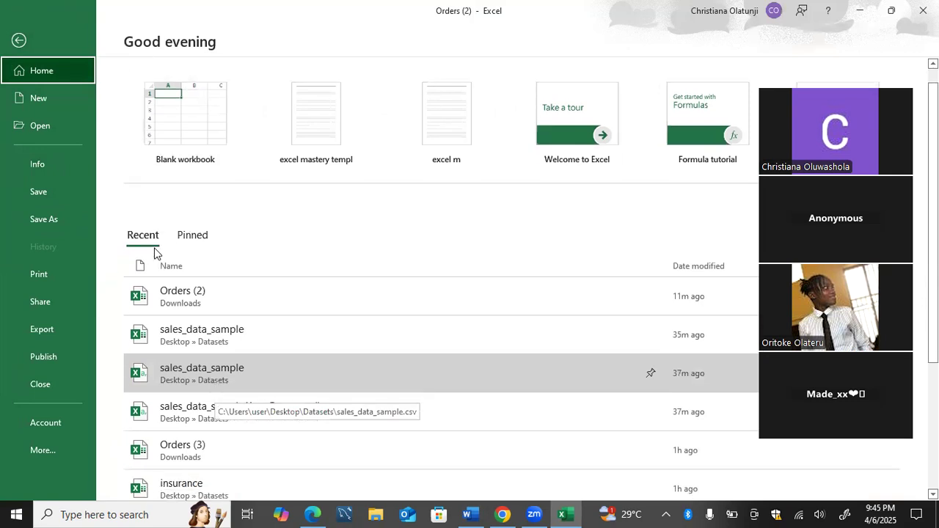
scroll(154, 253, "down", 4)
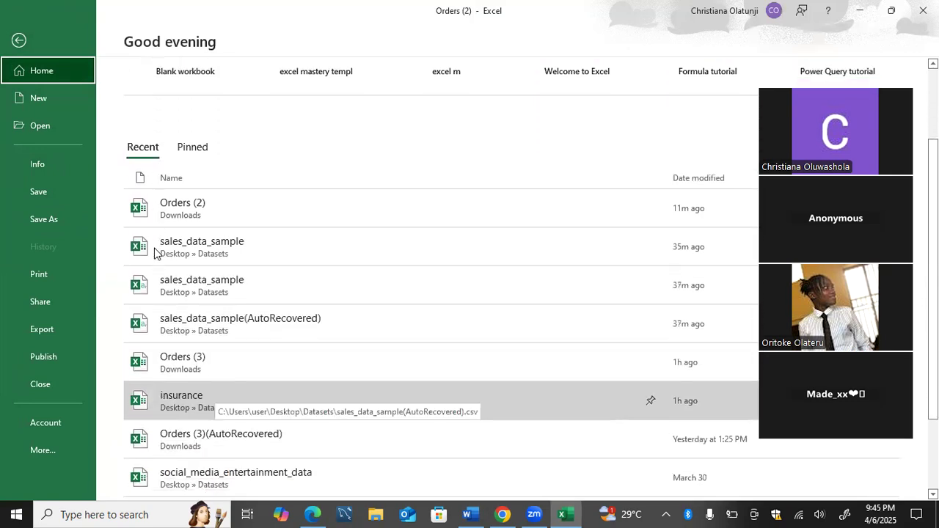
scroll(154, 253, "down", 1)
scroll(154, 253, "up", 6)
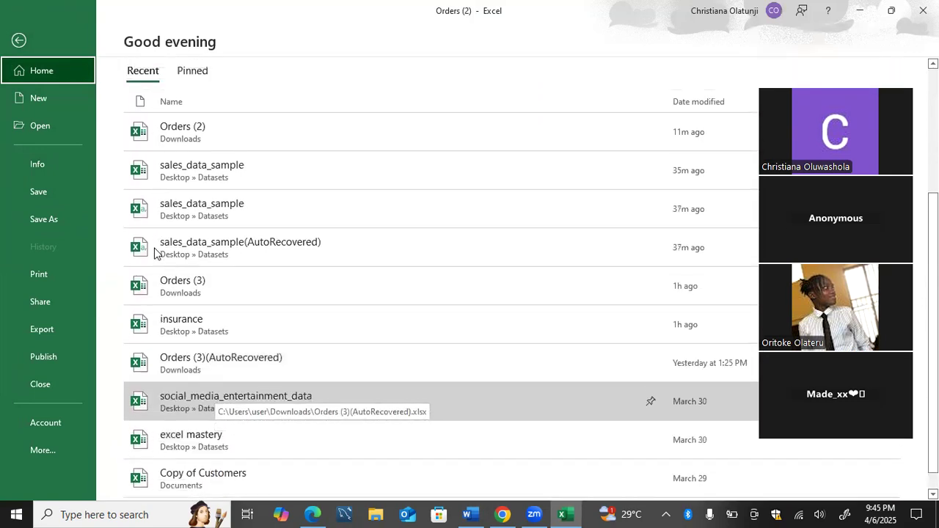
scroll(155, 253, "up", 2)
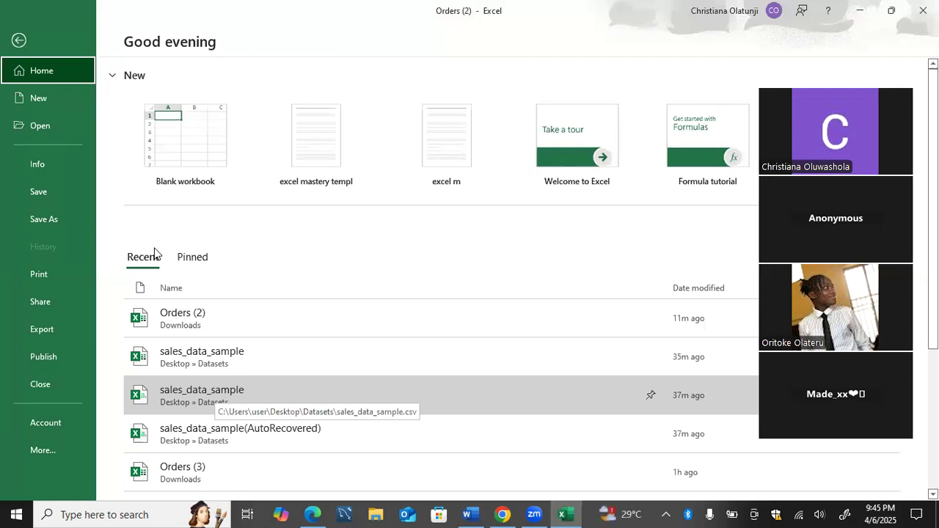
left_click(228, 358)
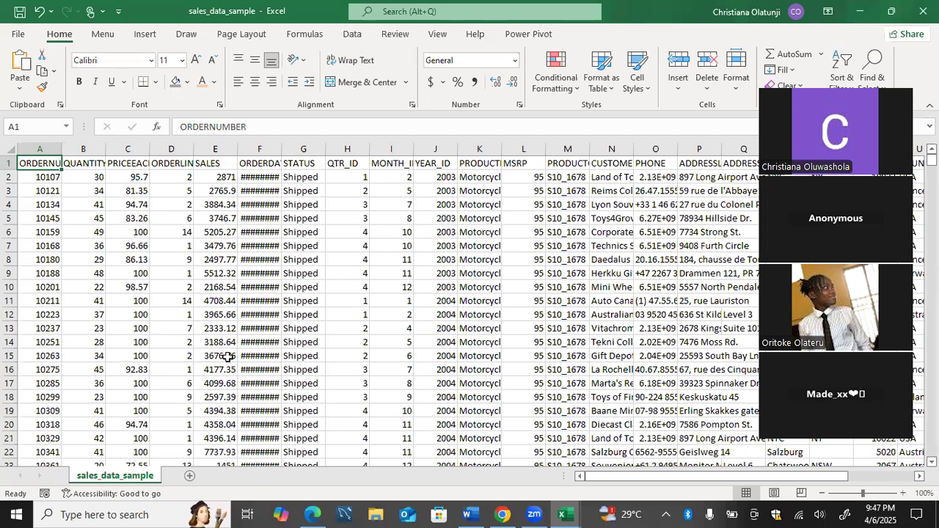
Add a new worksheet and enter the headers name, sex and age in cells A1 to C1.
left_click(189, 475)
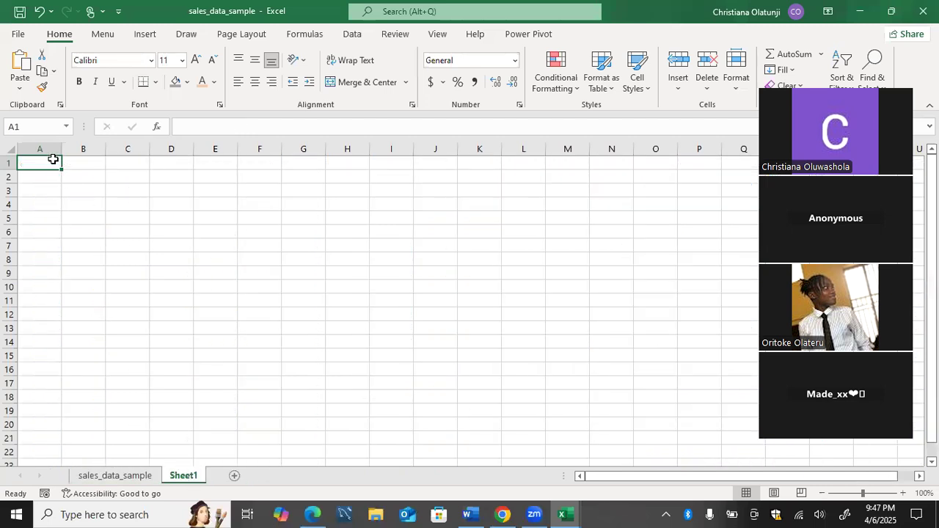
type("name")
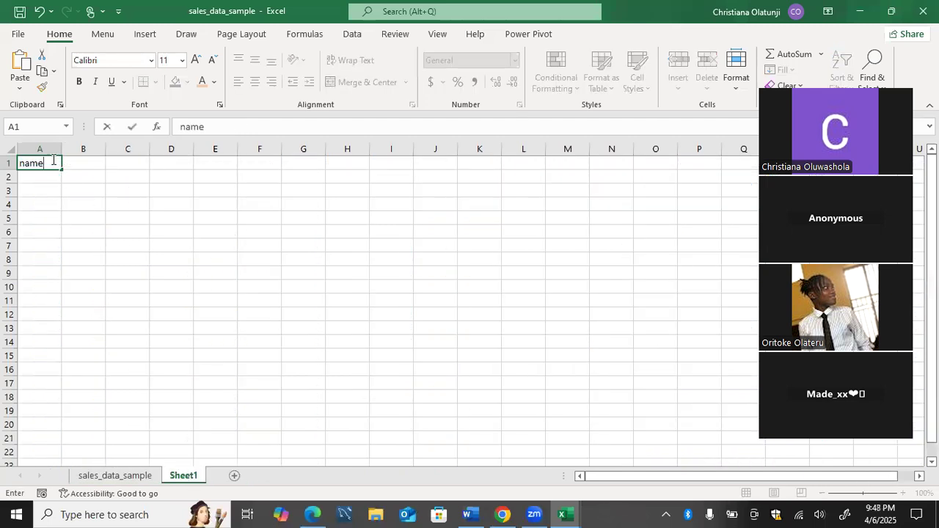
key("Tab")
type("sex")
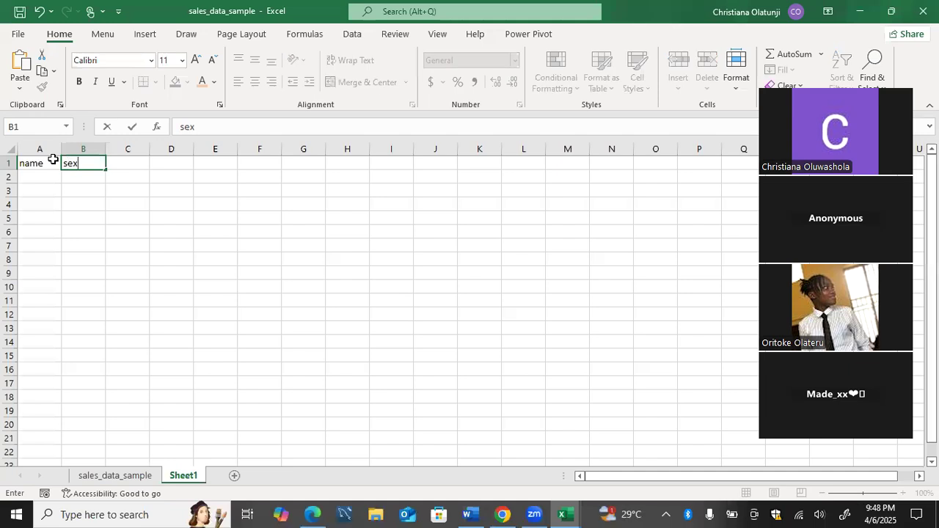
key("Tab")
type("age")
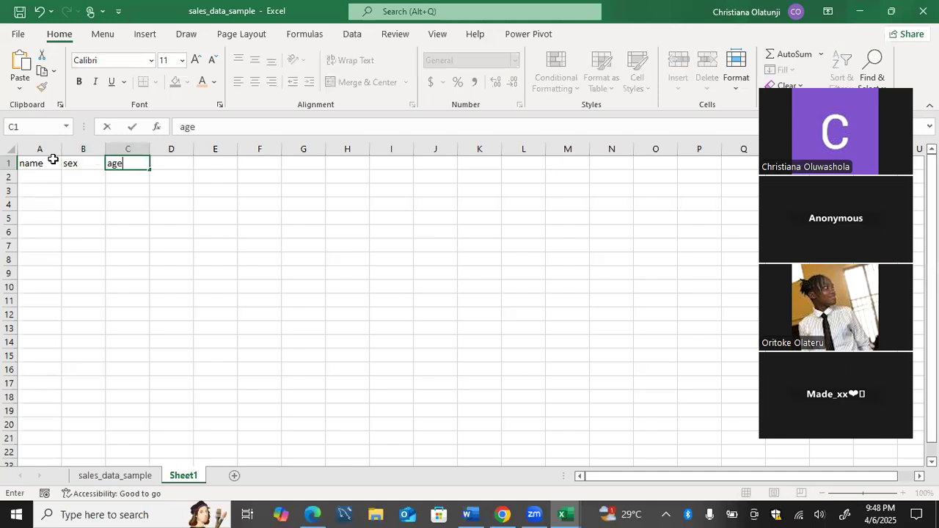
key("Tab")
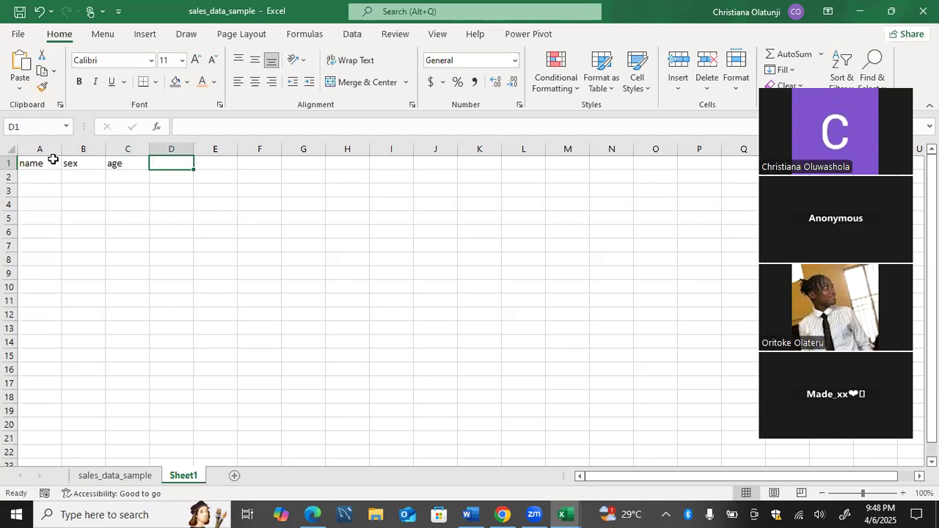
Enter the headers 1 term, 2 term and 3 term in cells D1 to F1.
type("1 term")
key("Tab")
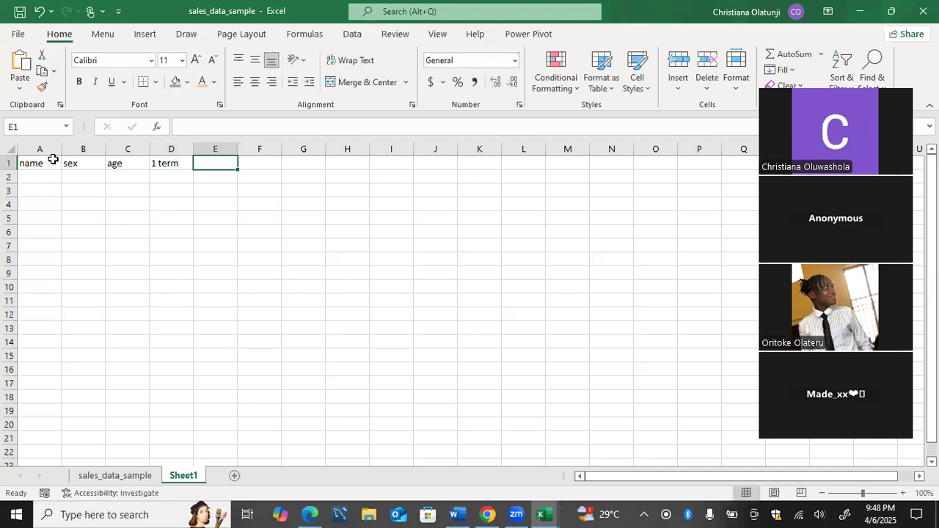
type("2 term")
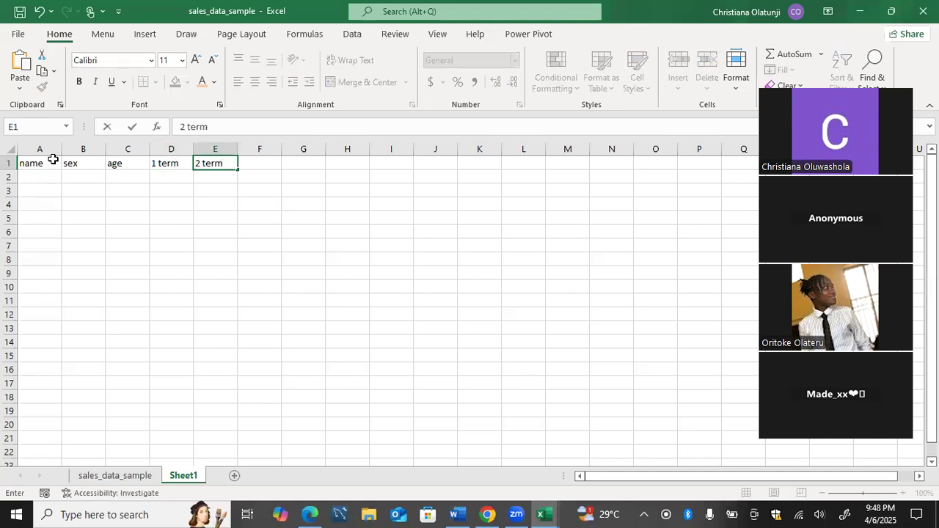
key("Tab")
type("3 term")
key("Return")
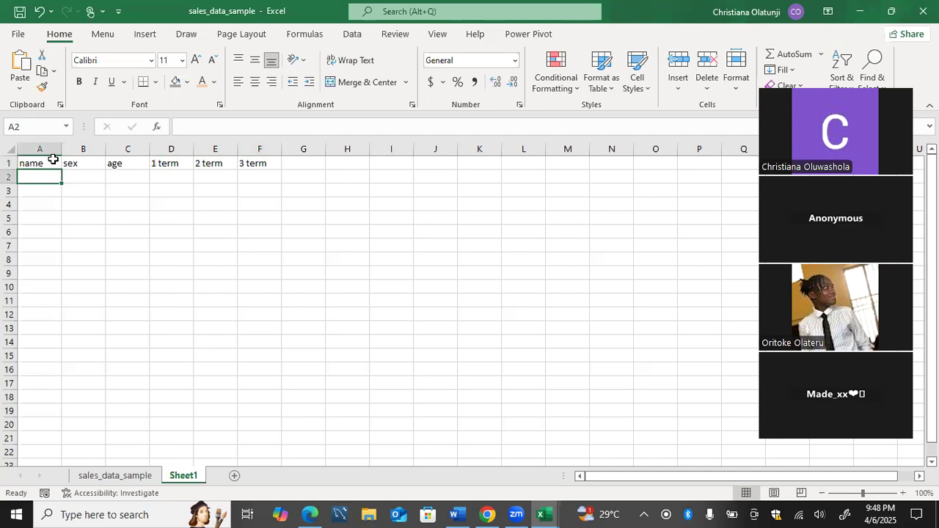
Enter the first student's name, sex f and age 23 in cells A2 to C2.
type("shade")
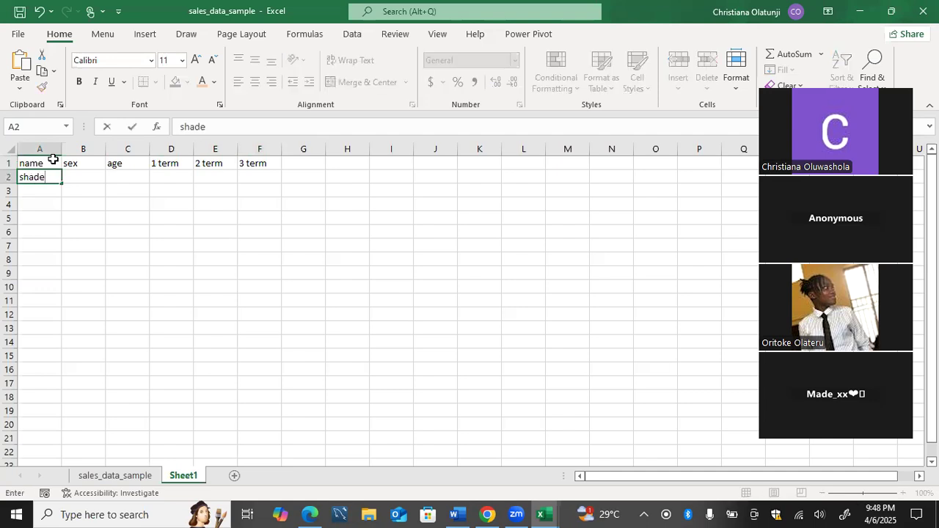
key("Tab")
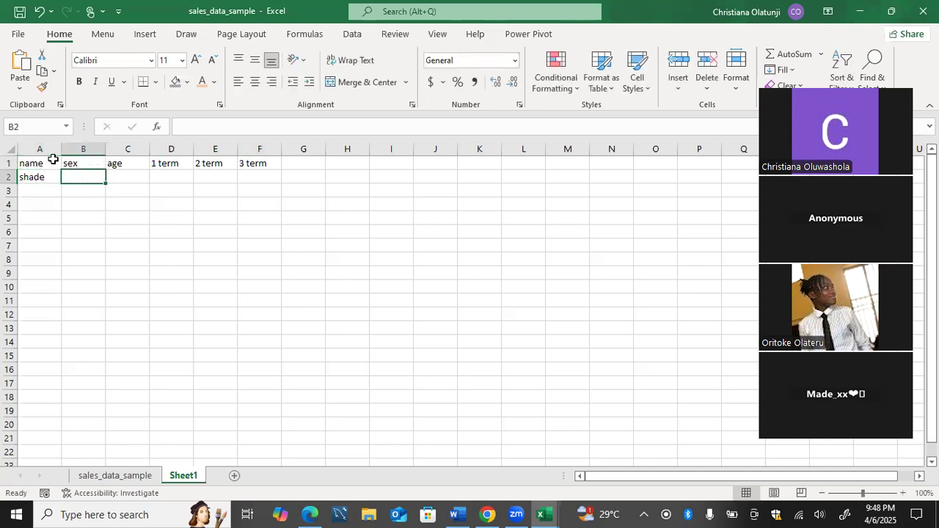
type("f")
key("Tab")
type("23")
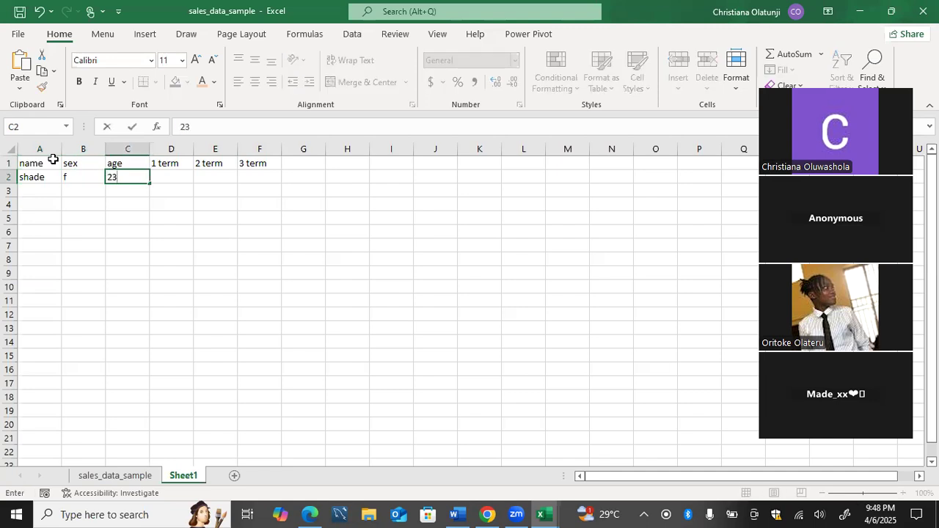
key("Tab")
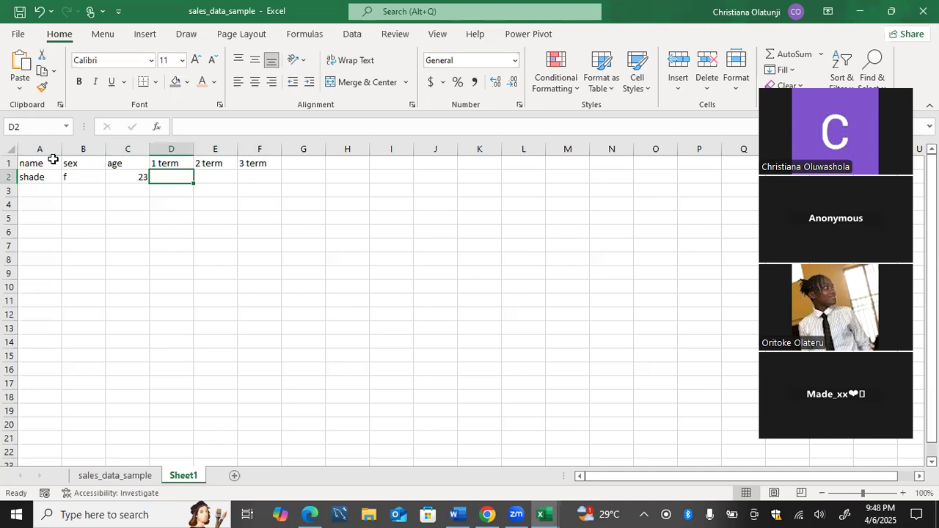
Enter the first student's term scores of 75%, 89% and 78% in cells D2 to F2.
type("75")
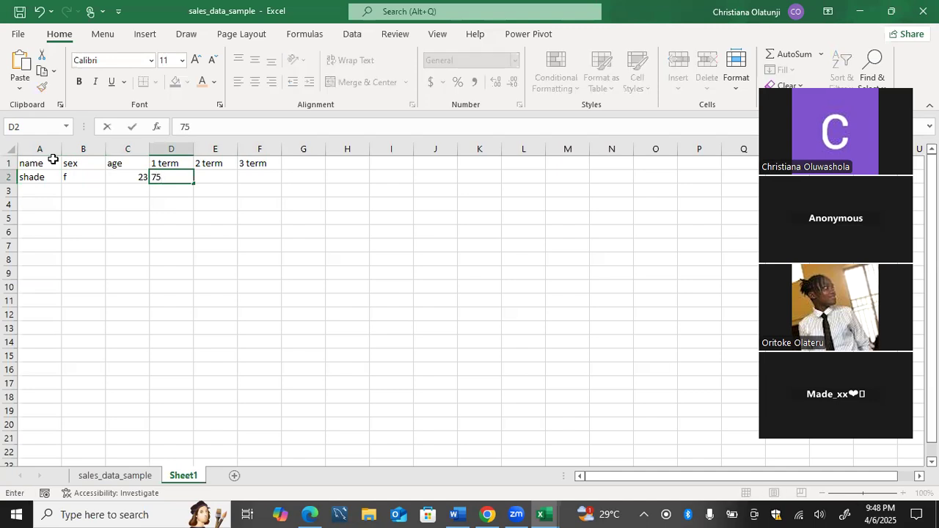
type("%")
key("Tab")
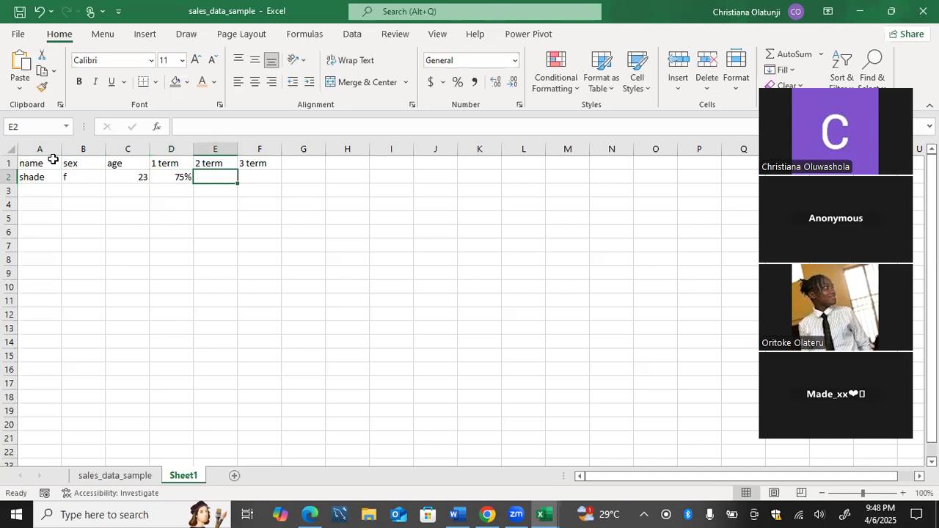
type("89")
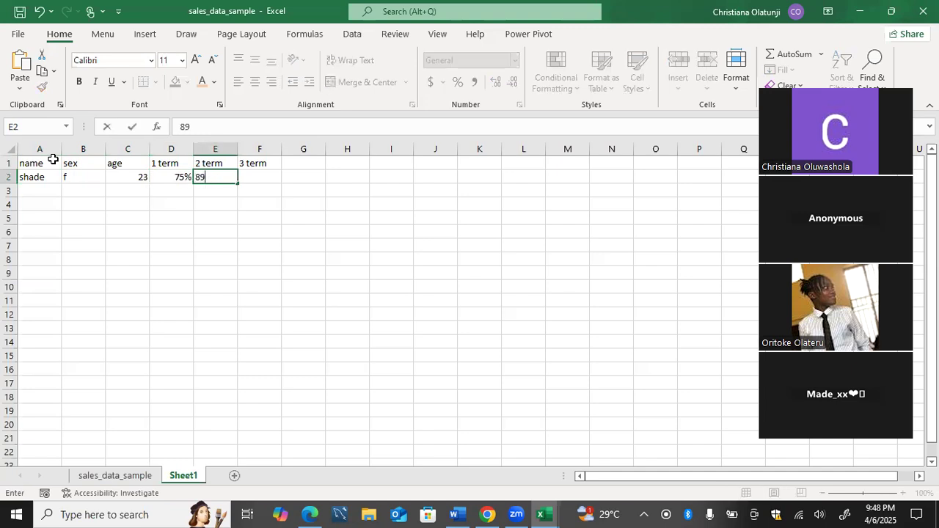
type("%")
key("Tab")
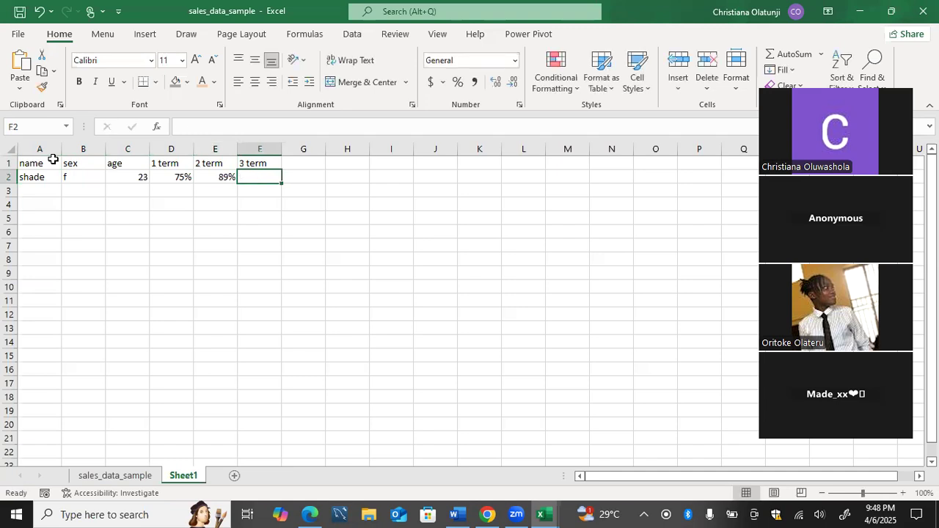
type("78%")
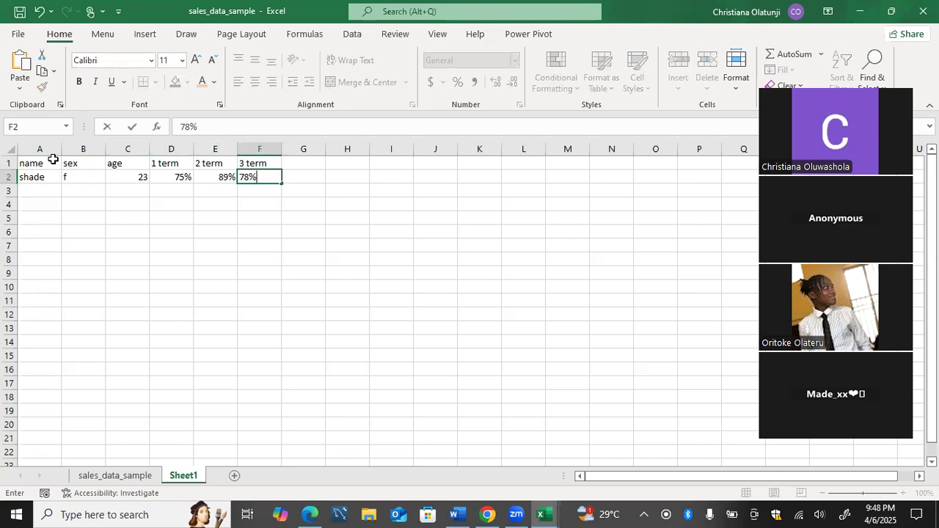
key("Return")
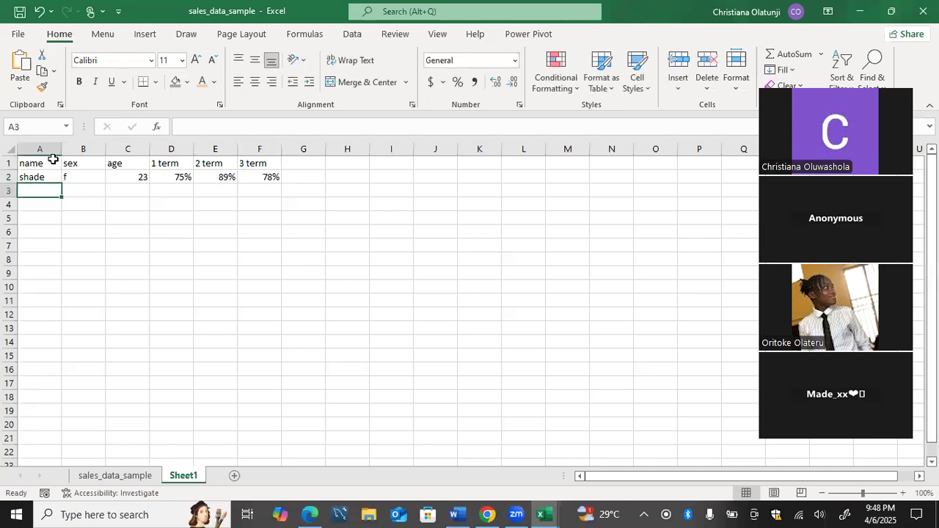
Enter the second student's name, sex m and age 20 in cells A3 to C3.
type("Phill")
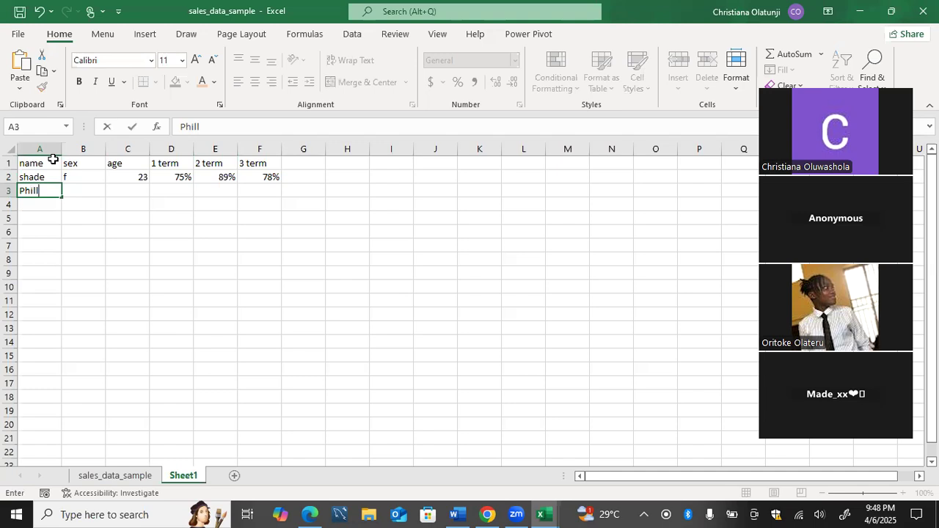
type("ips")
key("Tab")
type("m")
key("Tab")
type("20")
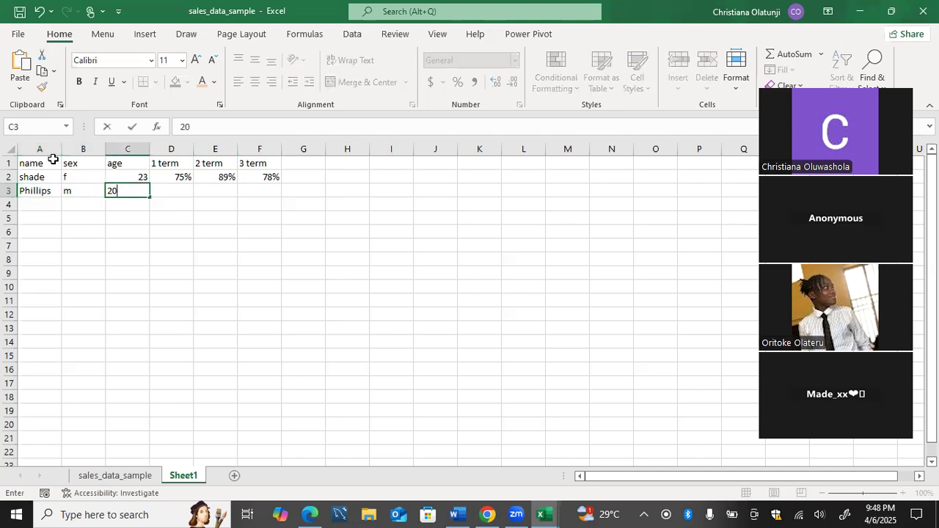
key("Tab")
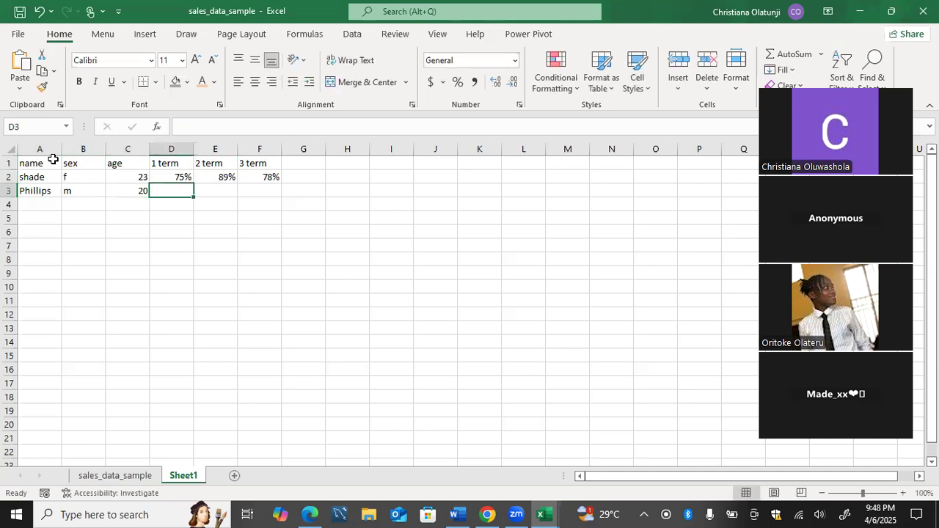
Enter the second student's term scores of 88%, 90% and 72% in cells D3 to F3.
type("88%")
key("Tab")
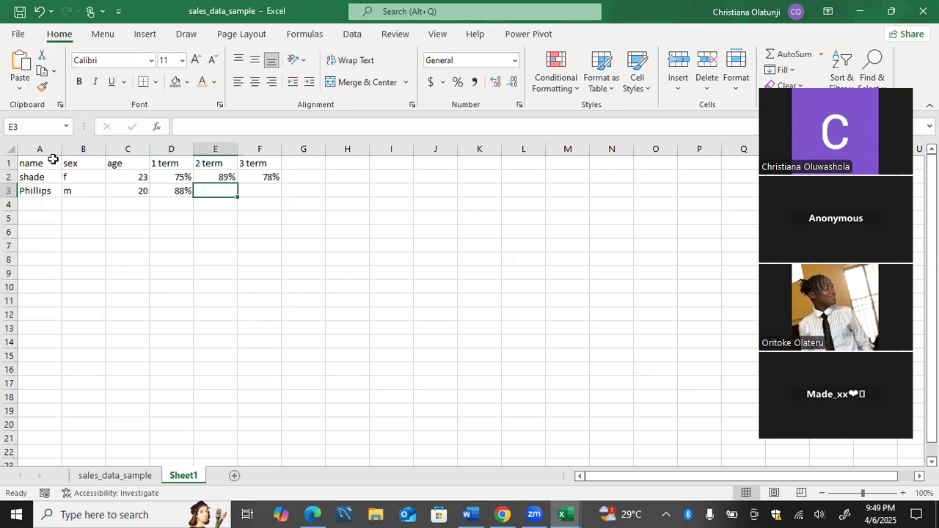
type("56")
key("BackSpace")
key("BackSpace")
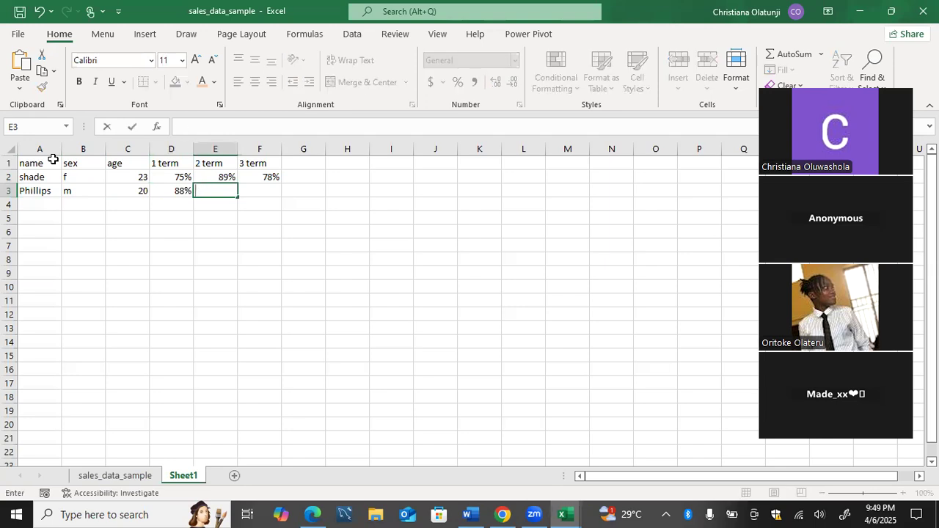
type("90%")
key("Tab")
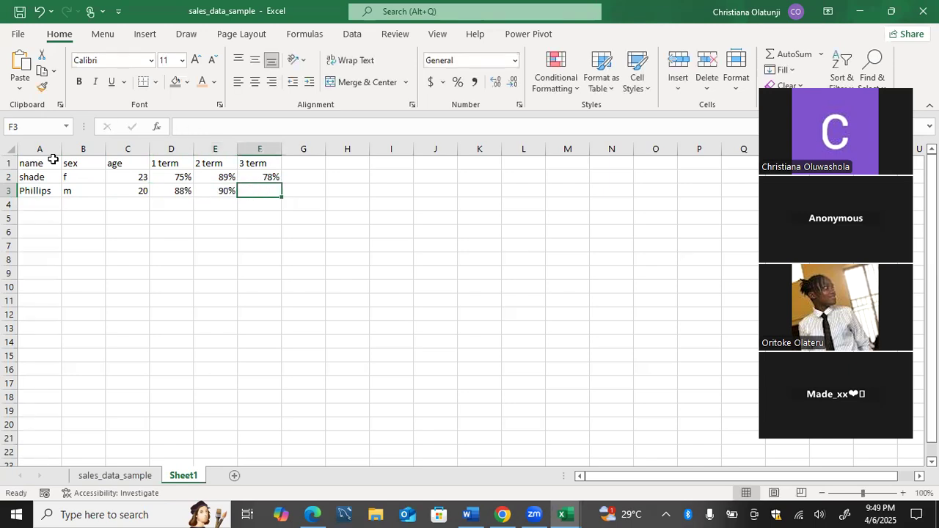
type("7")
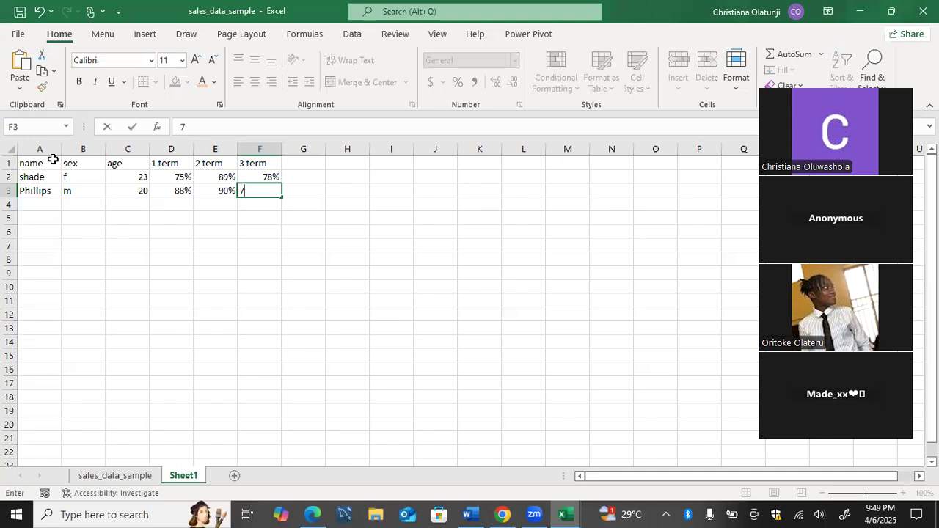
type("2%")
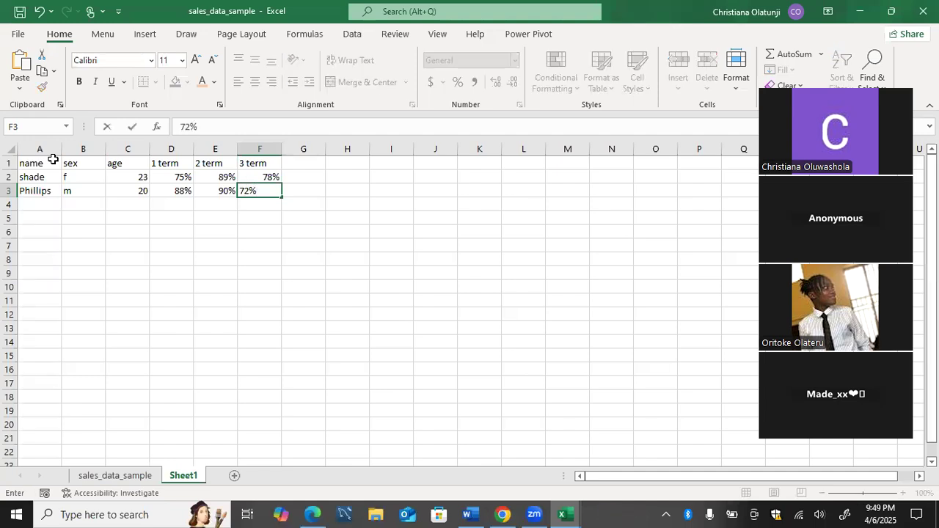
key("Return")
Enter the third student's name, sex f and age 20 in cells A4 to C4.
type("Tayo")
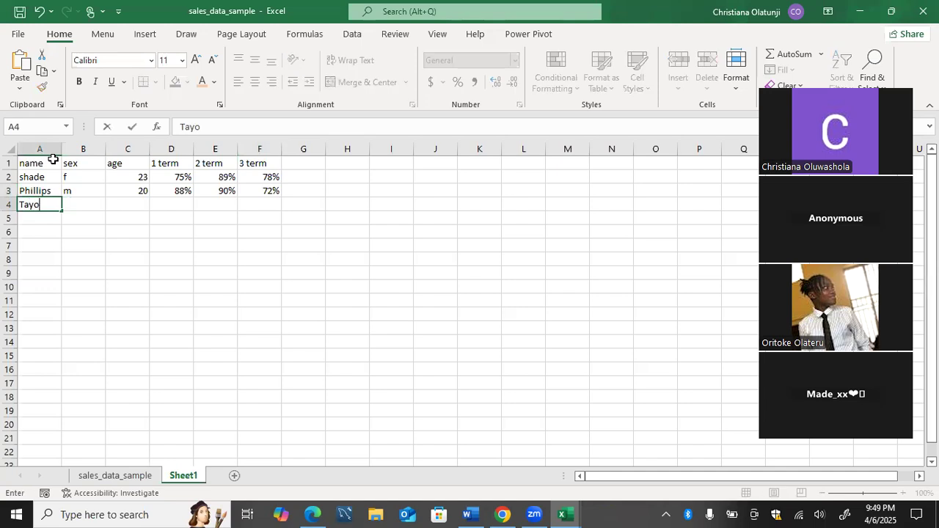
key("Tab")
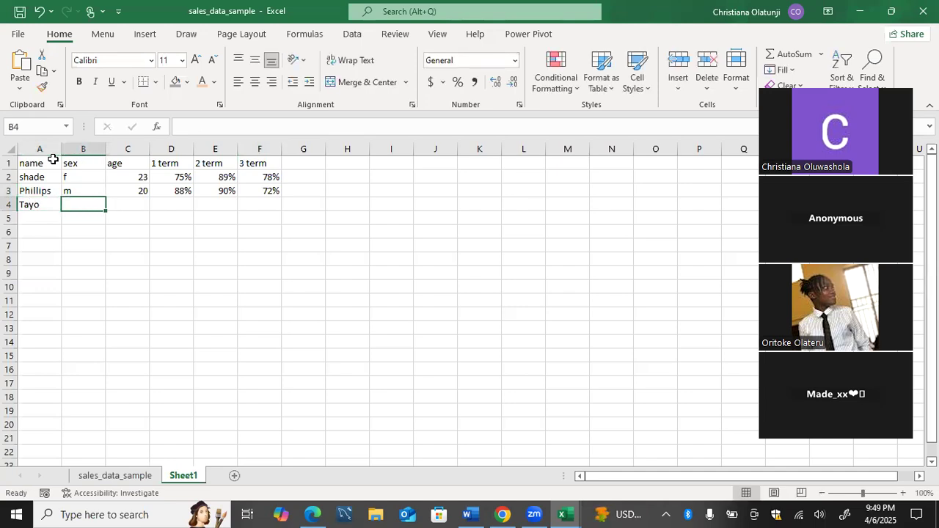
type("f")
key("Tab")
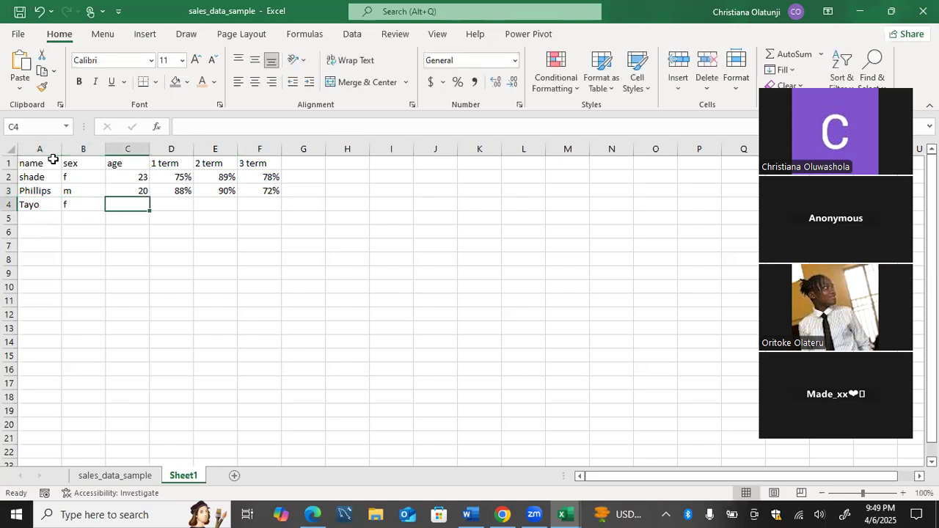
type("20")
key("Tab")
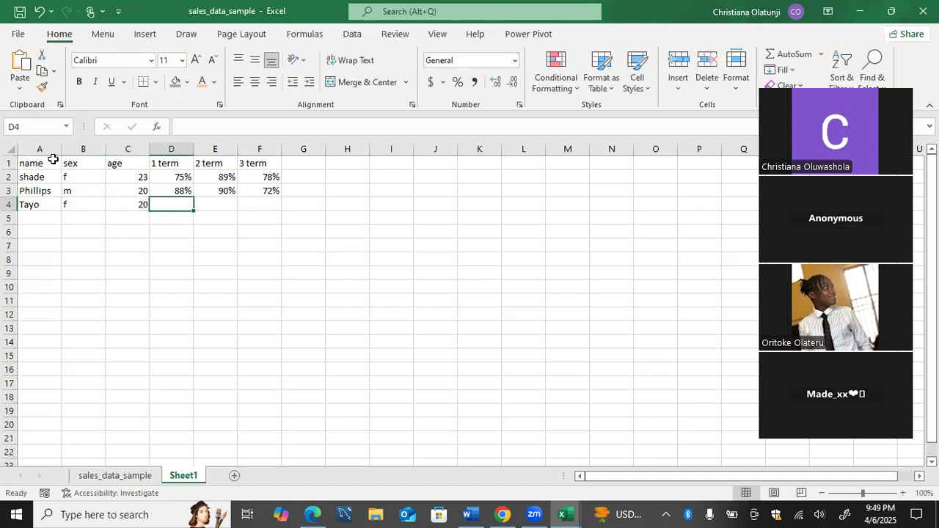
Enter the third student's term scores of 81%, 88% and 90% in cells D4 to F4.
type("81%")
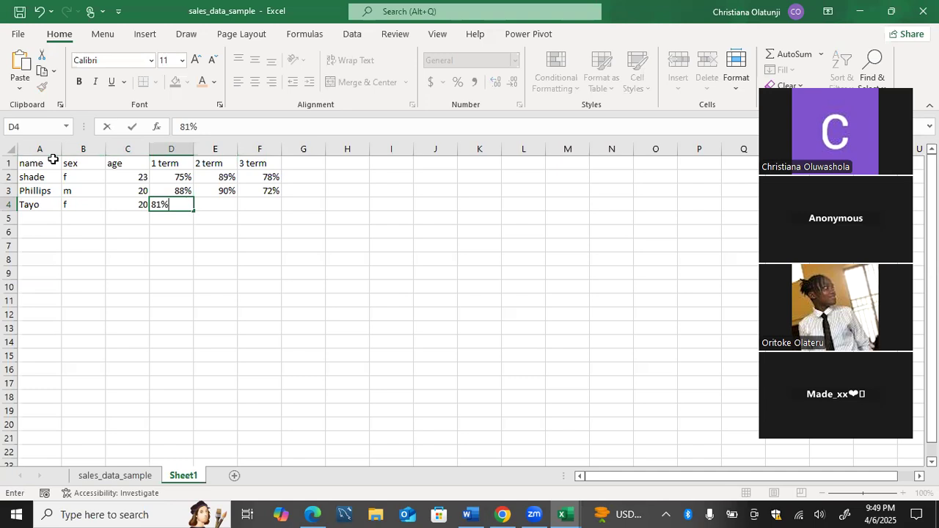
key("Tab")
type("88%")
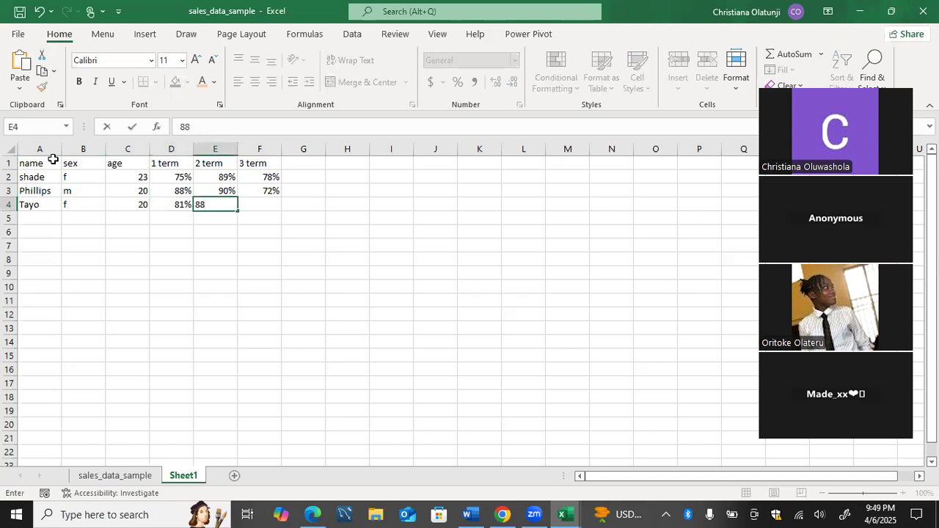
key("Tab")
type("90%")
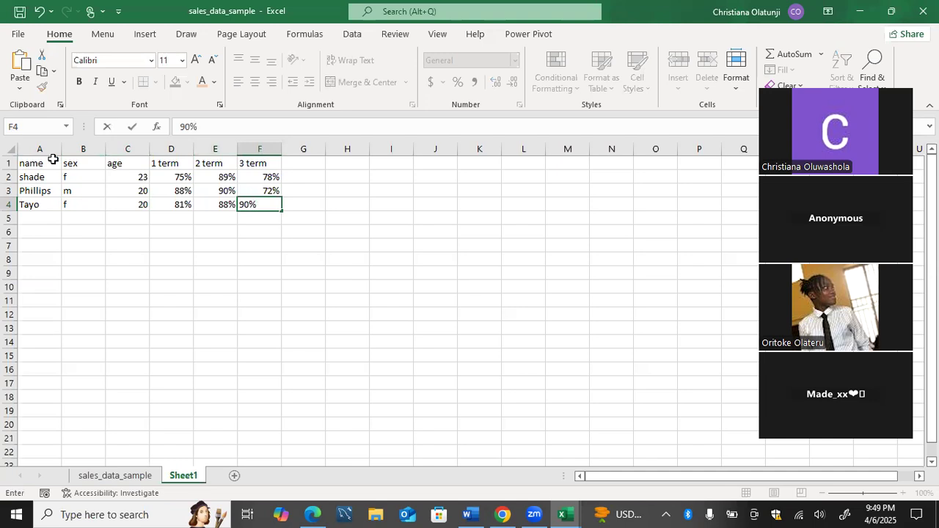
key("Return")
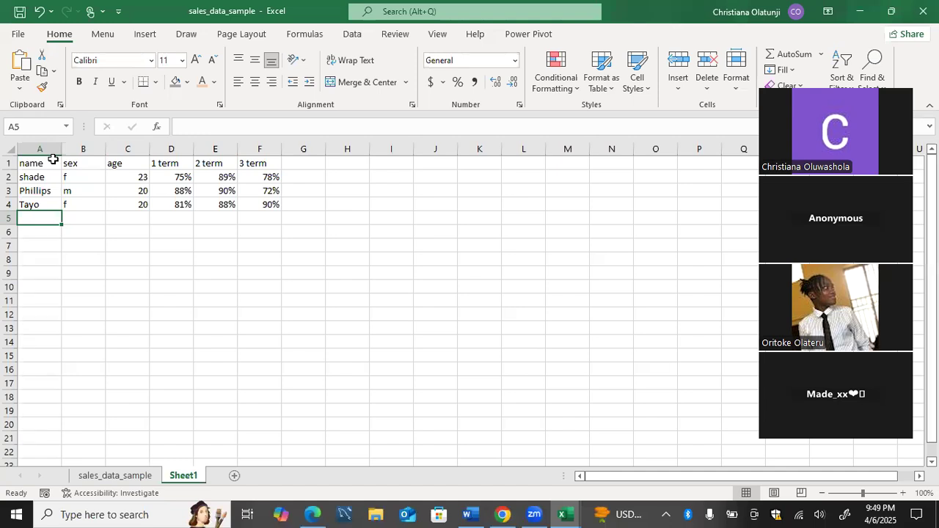
Enter the fourth student's name, sex m and age 22 in cells A5 to C5.
type("Jep")
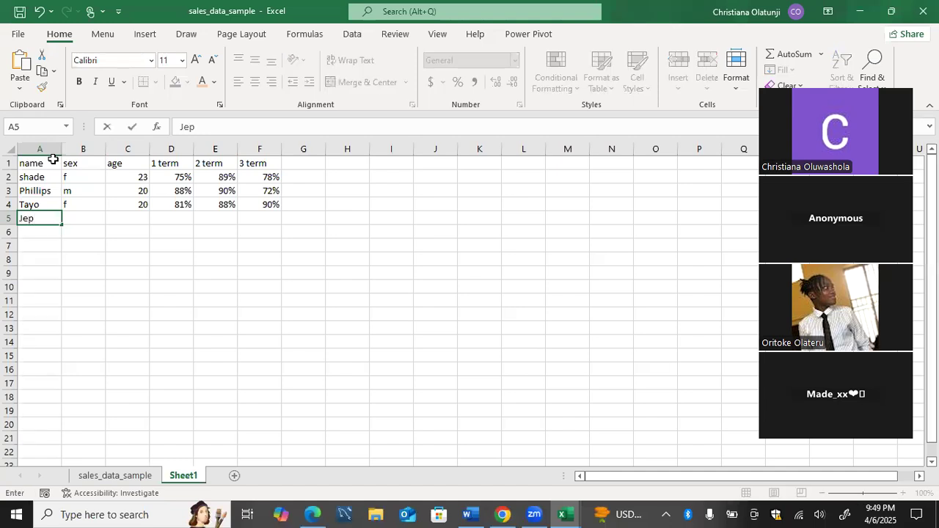
type("htah")
key("Tab")
type("m")
key("Tab")
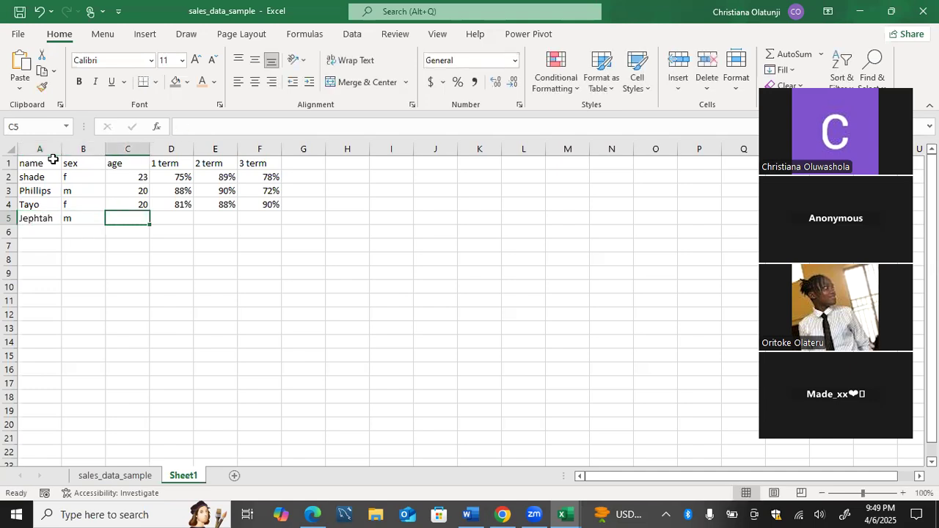
type("22")
key("Tab")
Enter the fourth student's term scores of 78%, 75% and 82% in cells D5 to F5.
type("78%")
key("Tab")
type("75")
key("Tab")
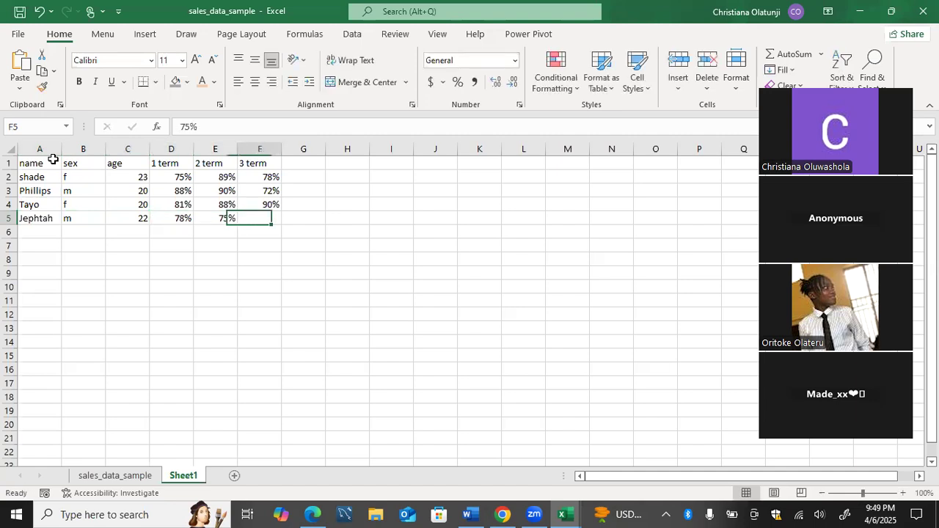
type("82%")
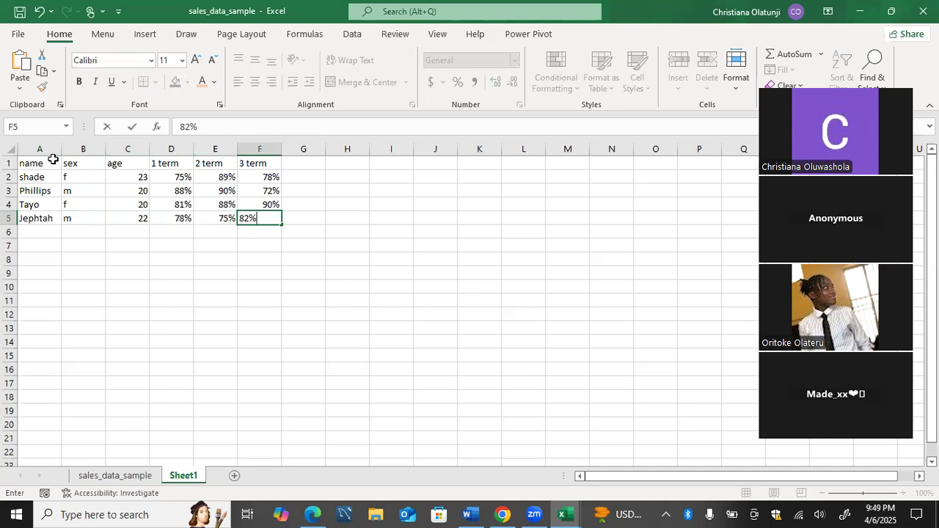
key("Tab")
Add the header cgpa in cell G1, beside the 3 term column.
key("Up")
key("Up")
key("Up")
key("Up")
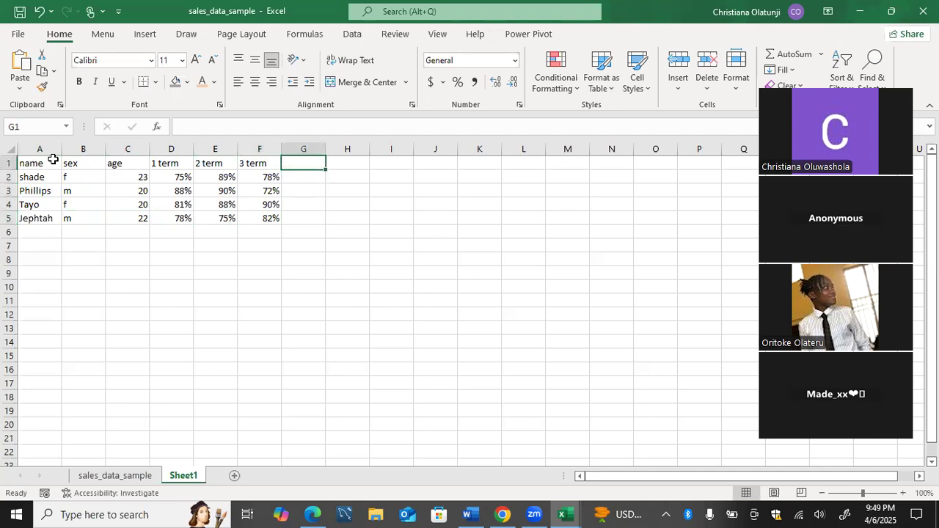
type("cgpa")
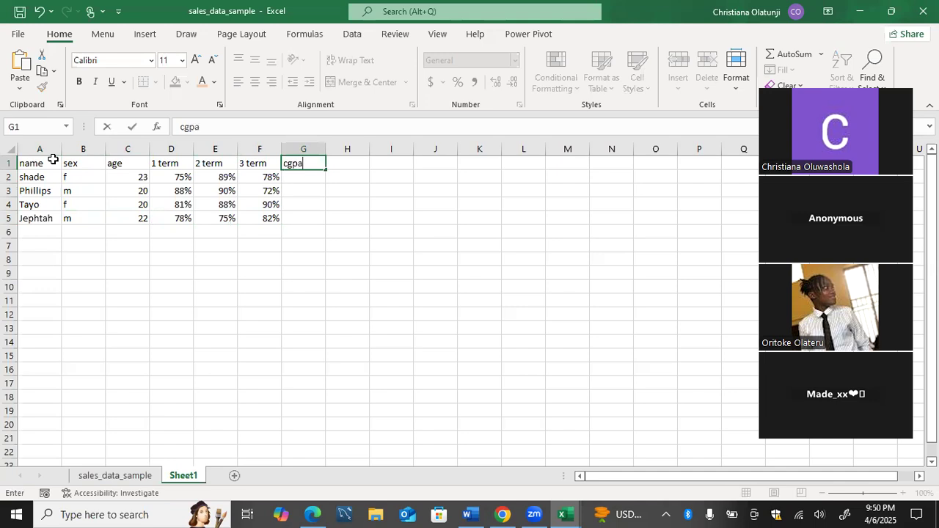
key("Return")
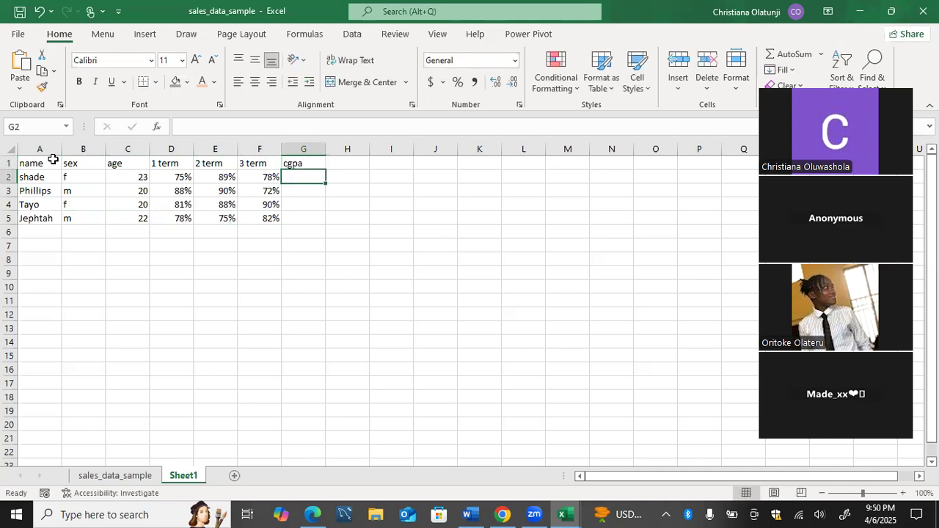
Start the cgpa formula in cell G2 by adding the first student's three term scores as =D2+E2+F2.
type("=")
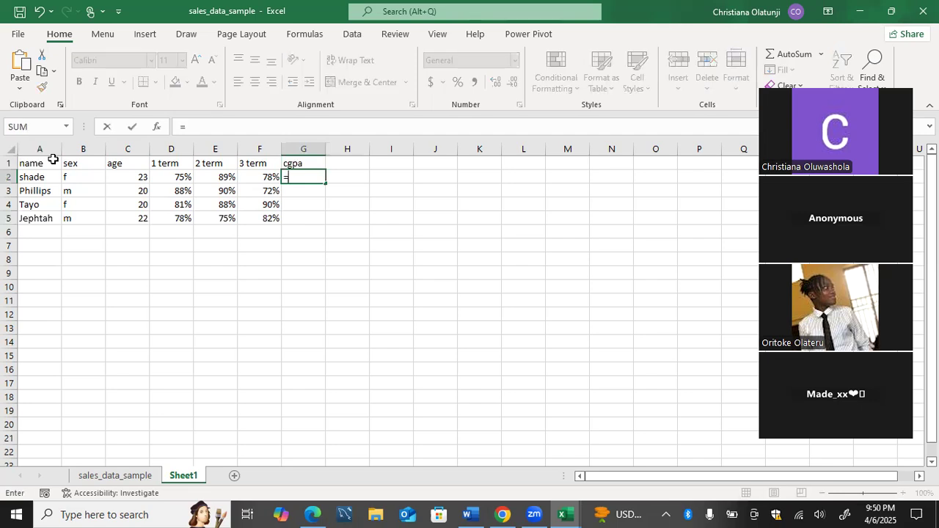
type("(")
left_click(172, 176)
key("BackSpace")
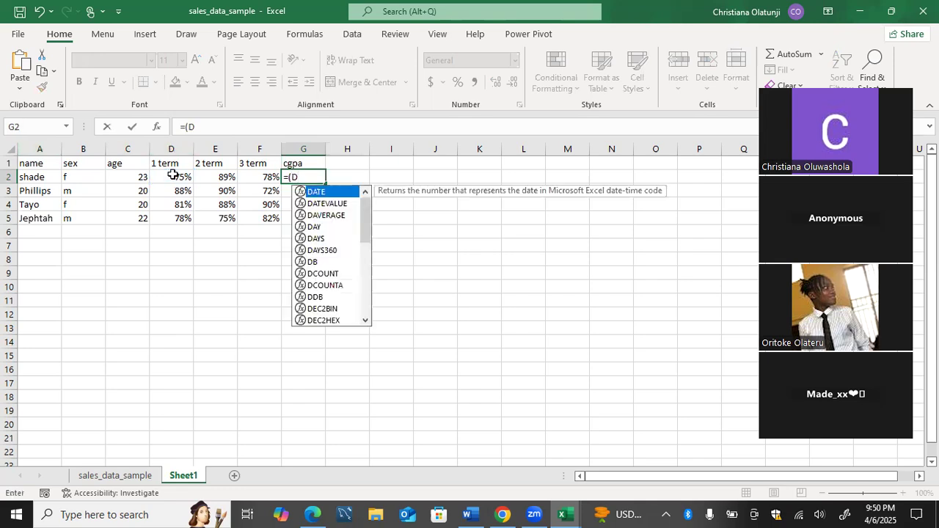
key("BackSpace")
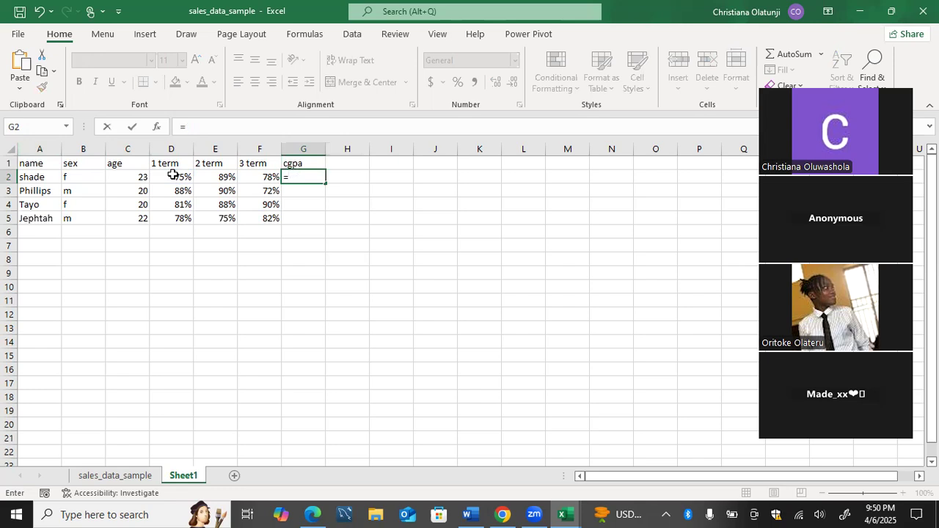
left_click(174, 177)
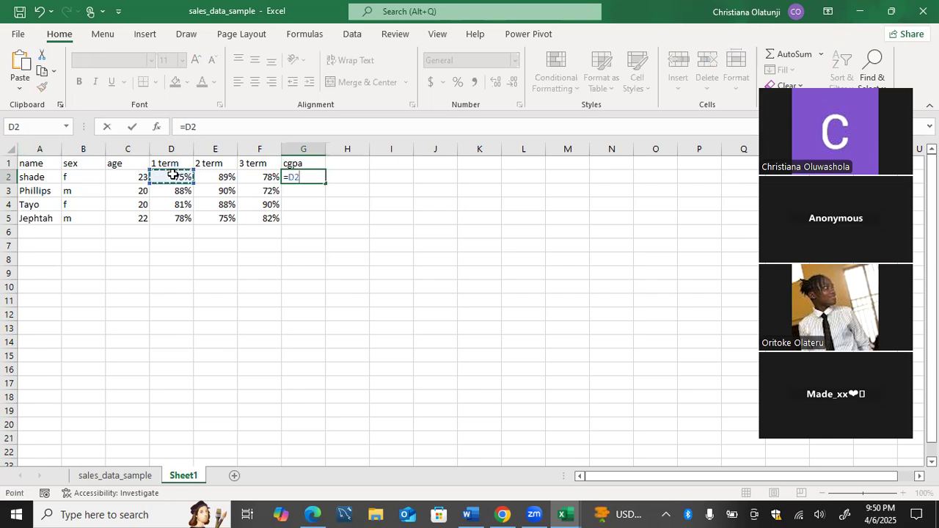
type("*")
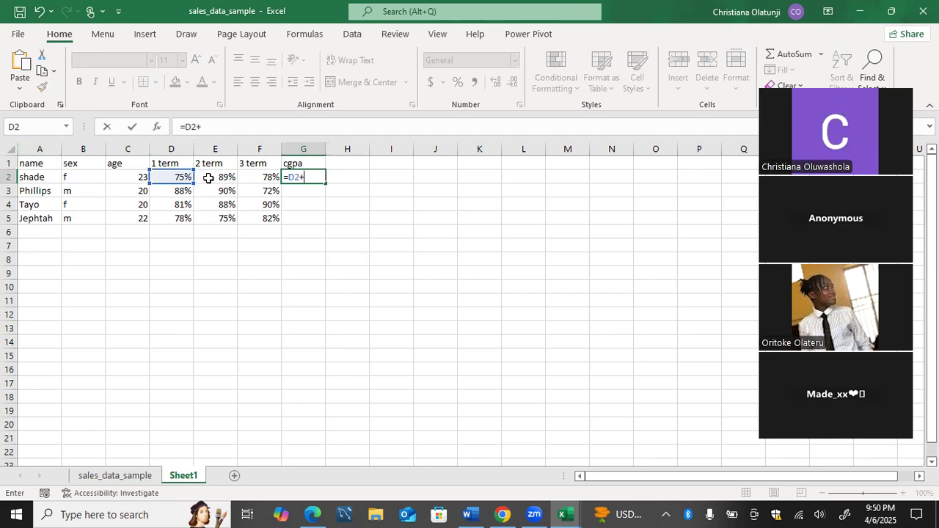
left_click(209, 179)
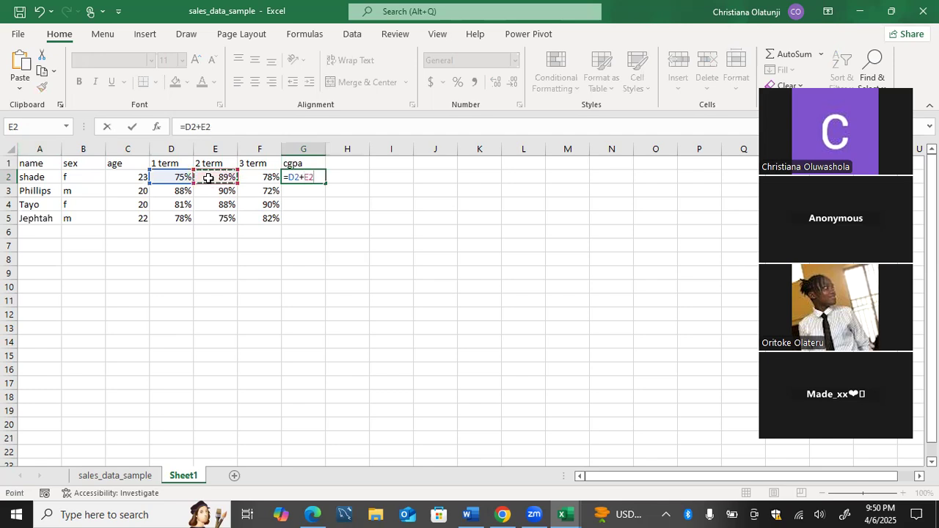
type("+")
left_click(248, 178)
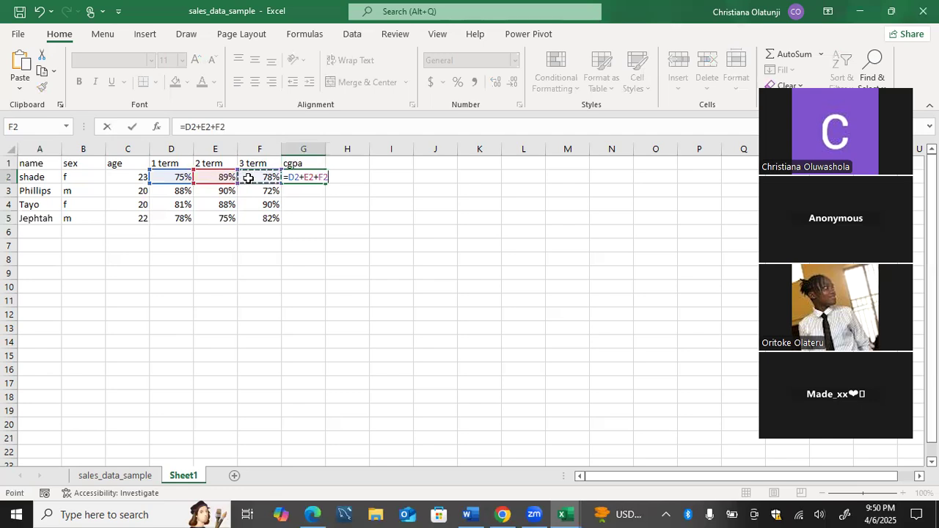
Enclose the sum of D2, E2 and F2 in parentheses in the G2 formula.
type(")")
key("Return")
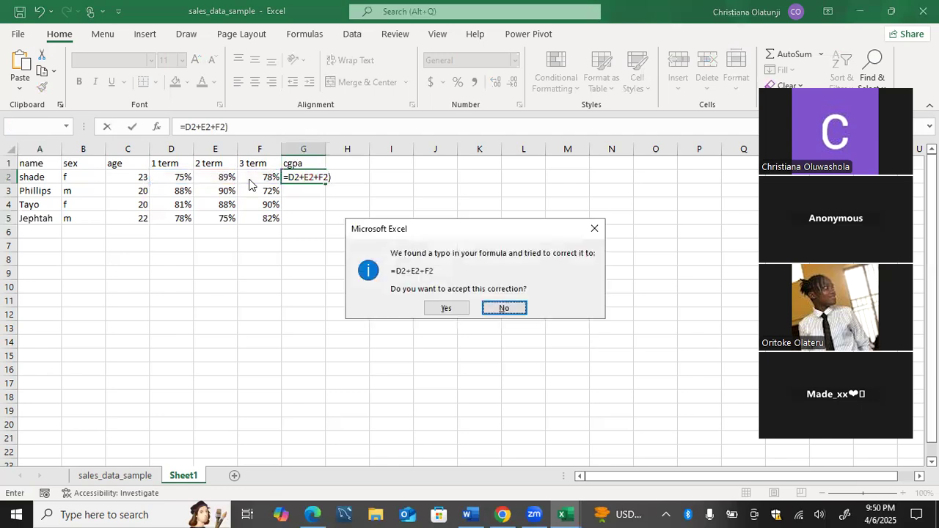
left_click(594, 228)
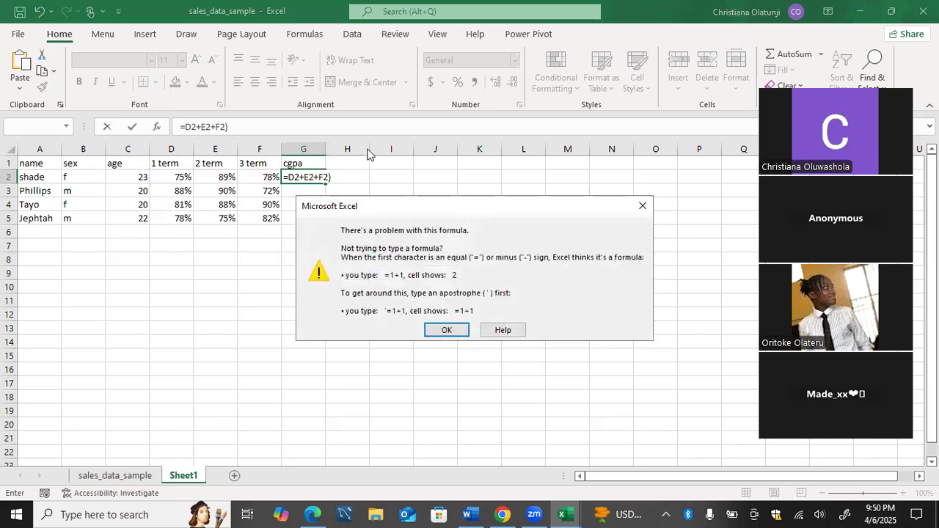
left_click(447, 330)
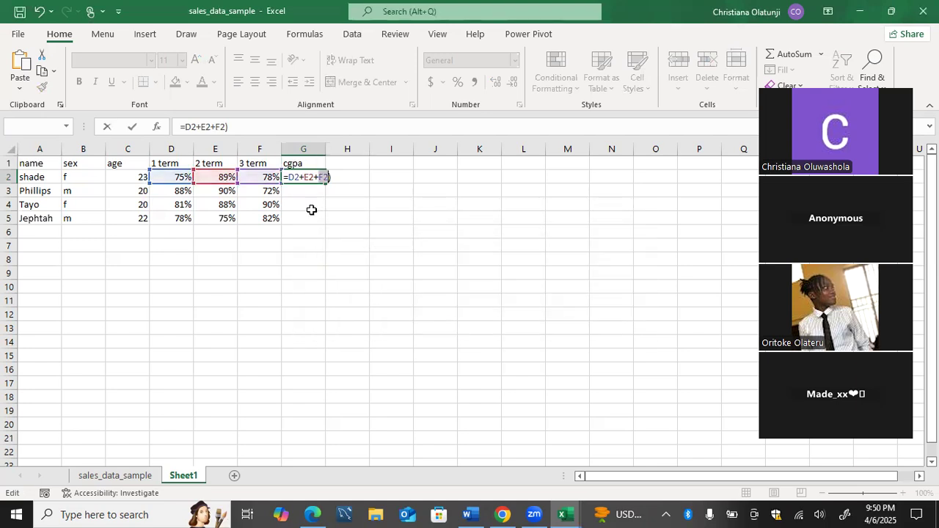
left_click(186, 128)
type("(")
key("Right")
key("Right")
key("Right")
key("Right")
key("Right")
key("Right")
key("Right")
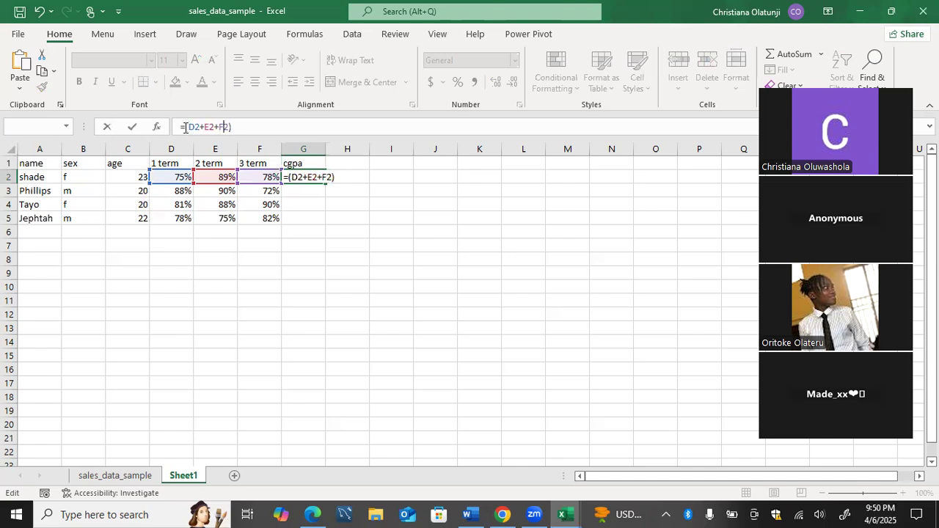
Divide the bracketed sum by 3 and wrap it in outer parentheses, completing G2 as =((D2+E2+F2) / 3).
type("/ 3)")
left_click(186, 128)
type("(")
key("Right")
key("Right")
key("Right")
key("Right")
key("Right")
key("Right")
key("Right")
key("Right")
key("Right")
key("Right")
key("Right")
key("Right")
key("Right")
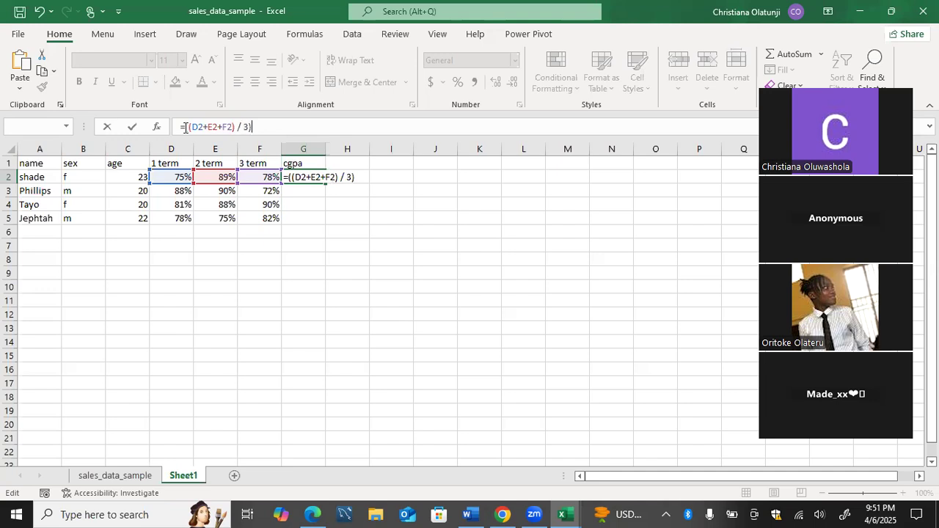
key("Return")
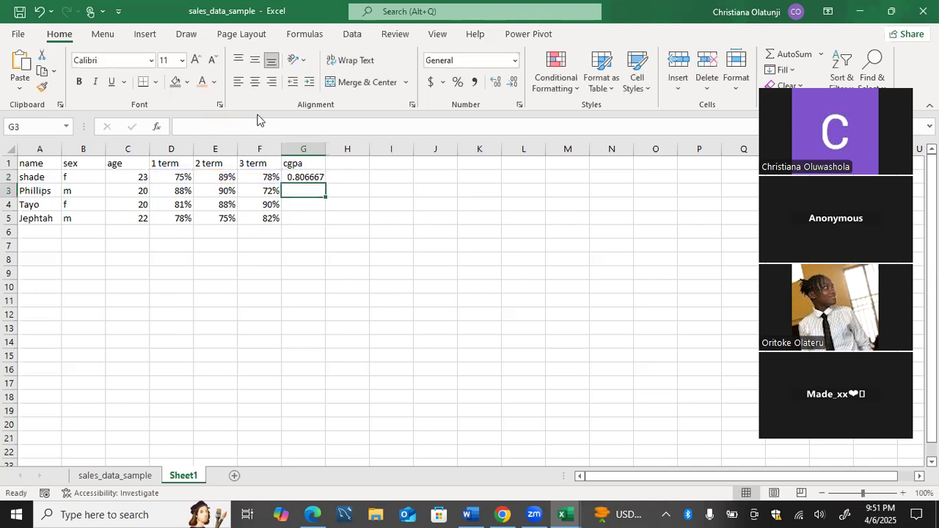
Format the cgpa column G as percentages and fill the G2 formula down through G5.
left_click(301, 147)
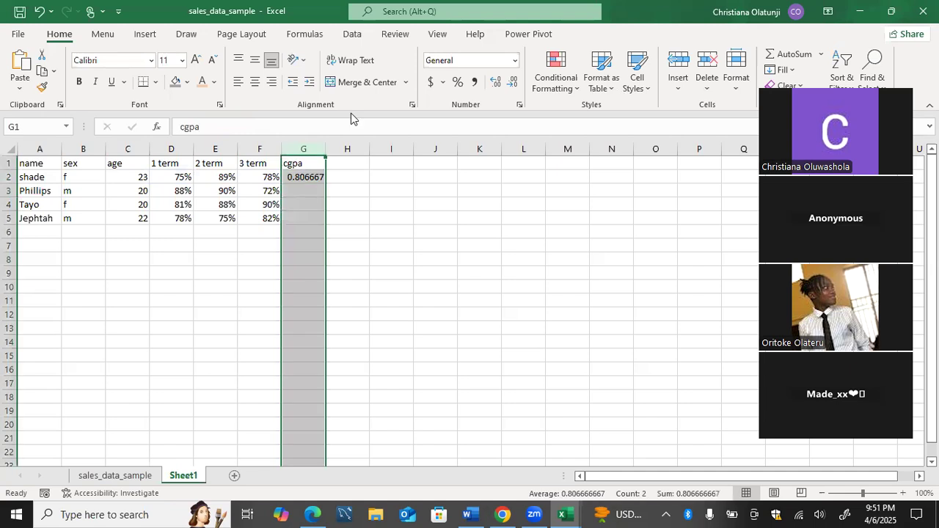
left_click(456, 82)
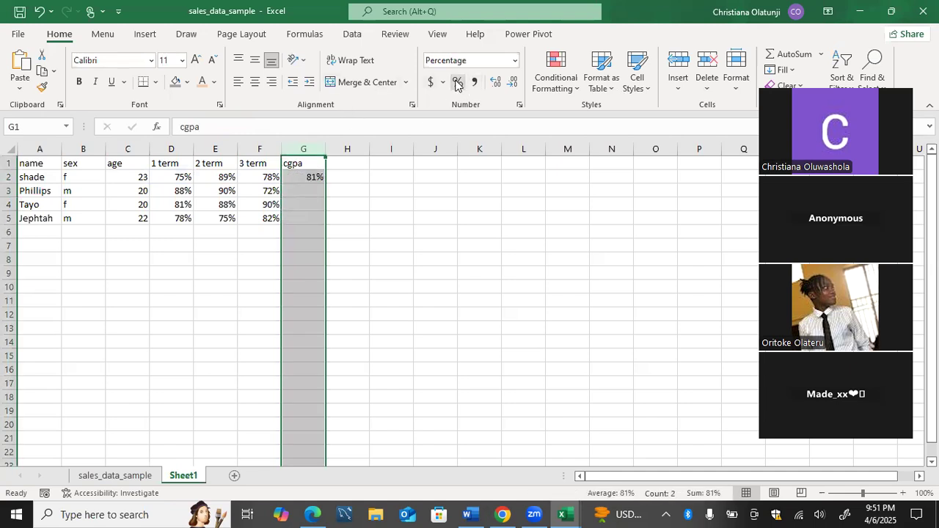
left_click(310, 180)
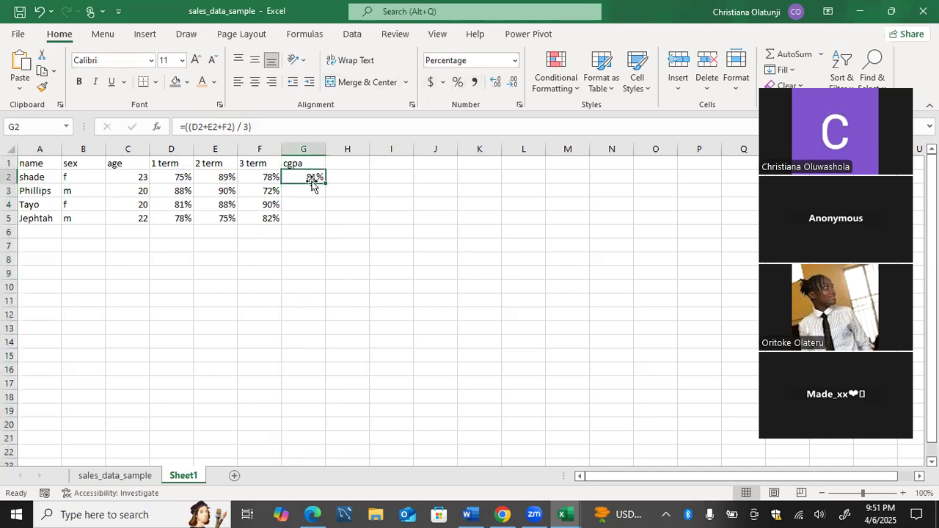
double_click(325, 183)
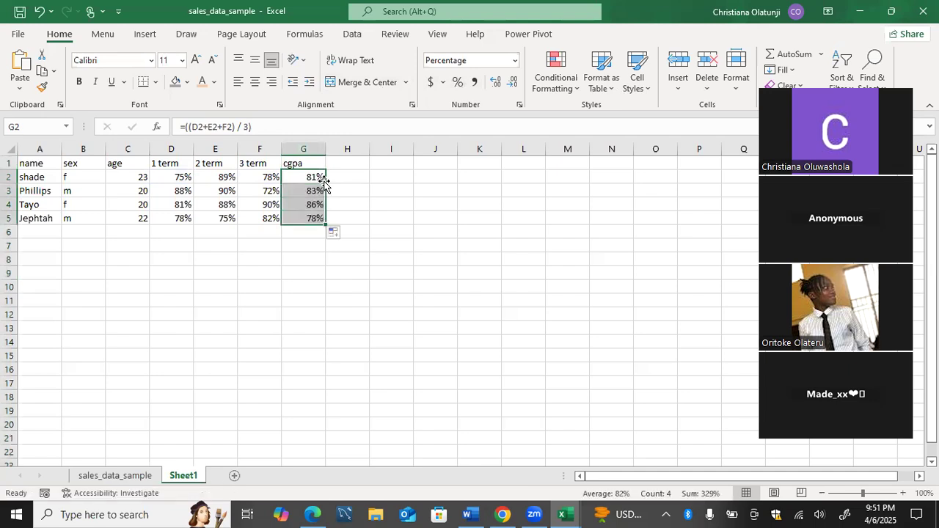
left_click(379, 175)
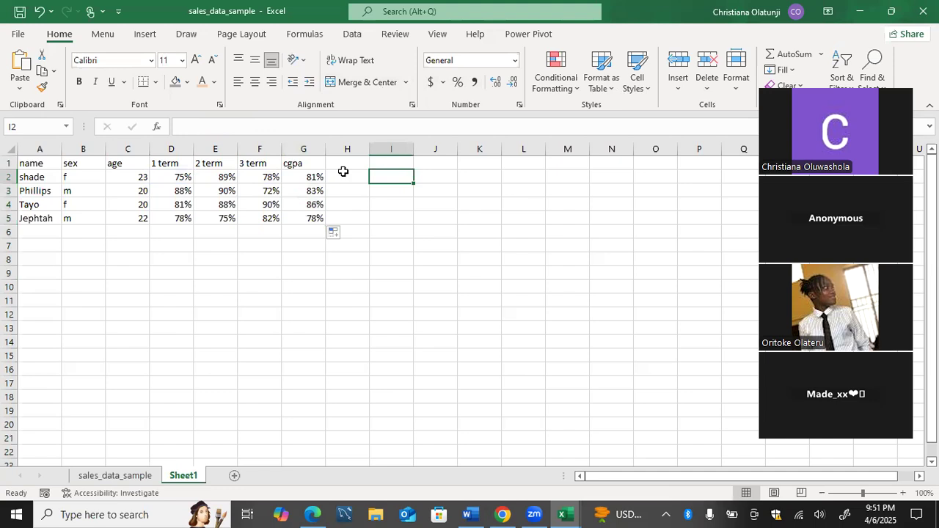
left_click(312, 179)
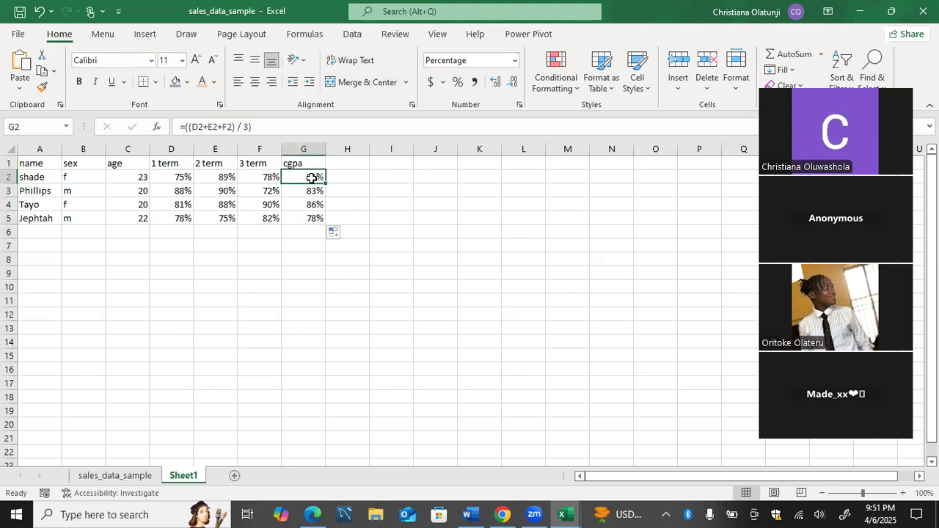
double_click(312, 179)
left_click(355, 215)
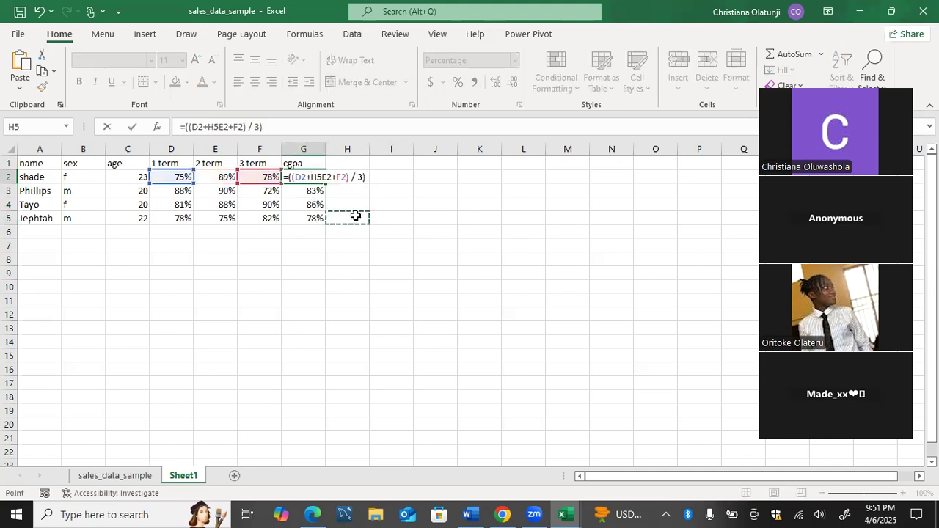
key("ctrl+z")
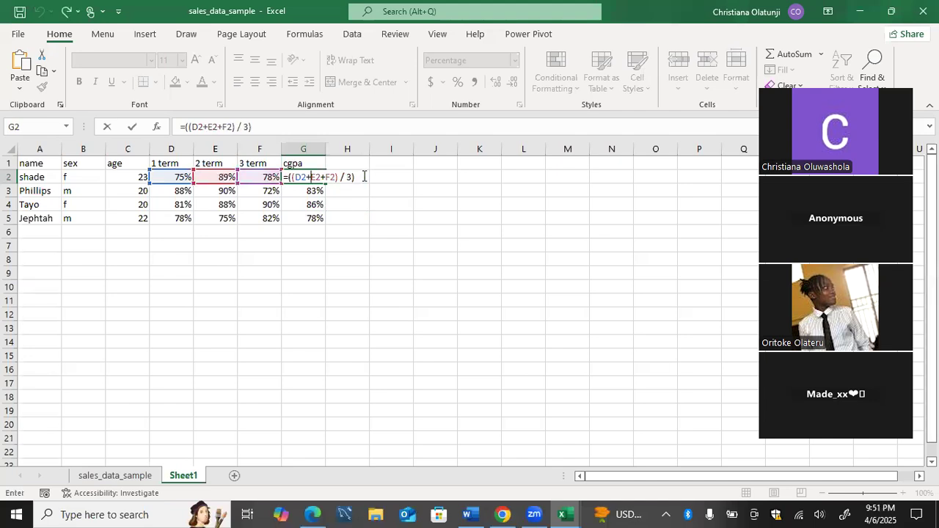
key("ctrl+y")
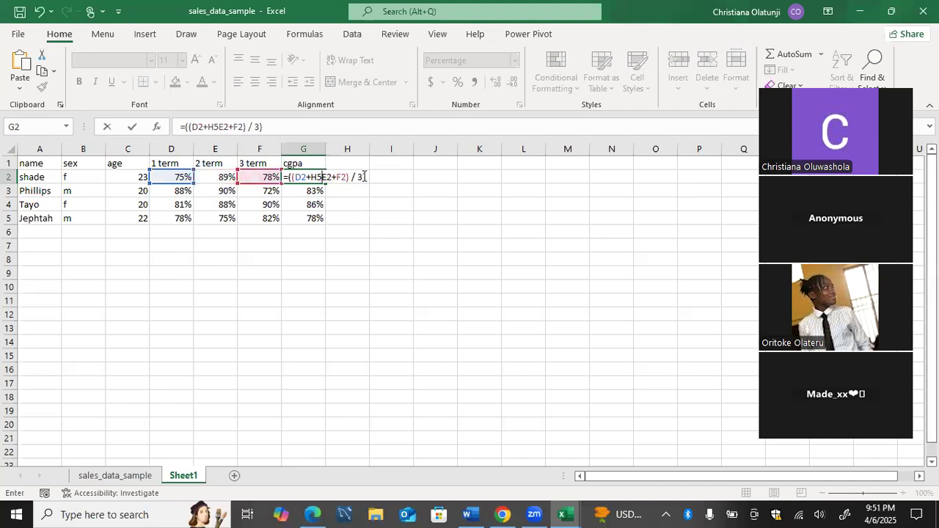
key("BackSpace")
key("BackSpace")
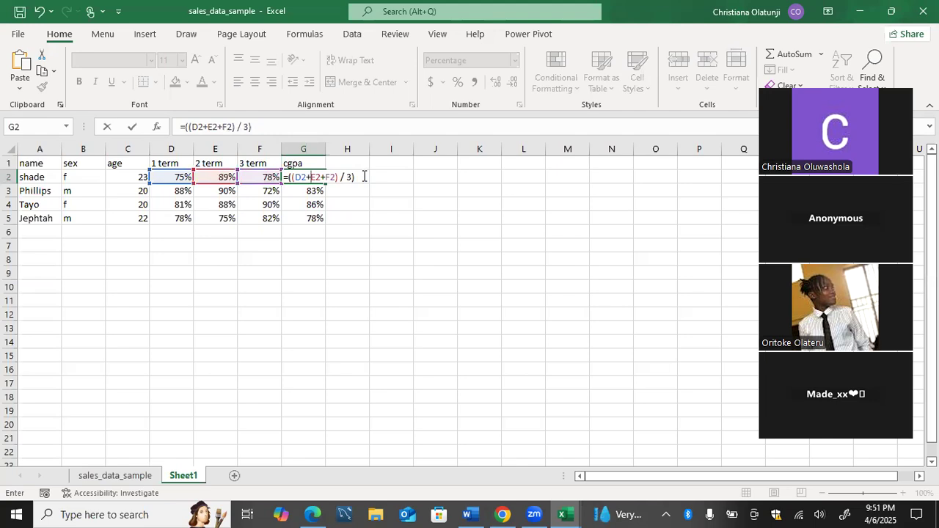
key("Return")
left_click(363, 177)
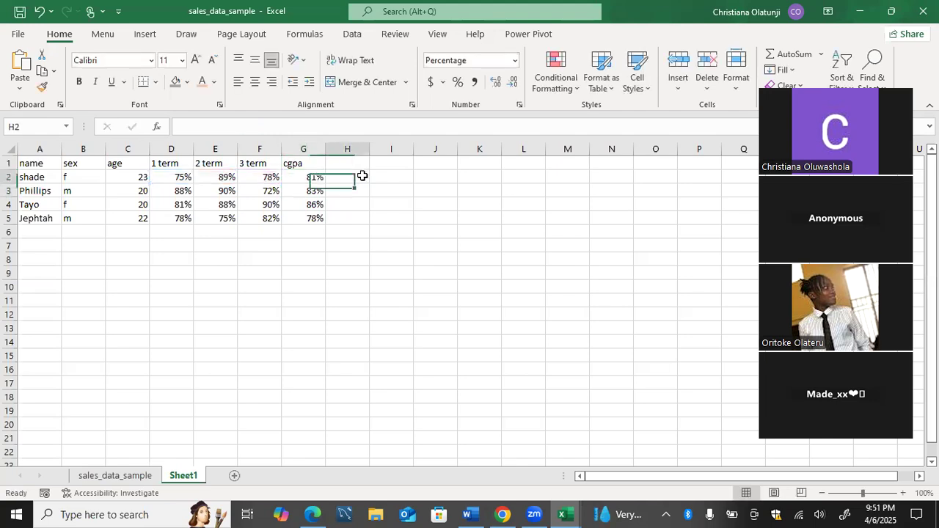
left_click(315, 178)
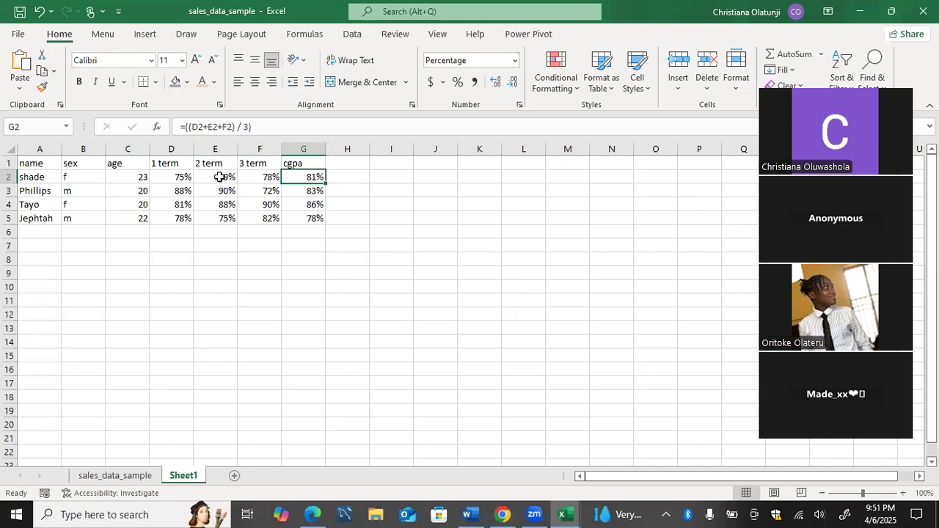
left_click(219, 177)
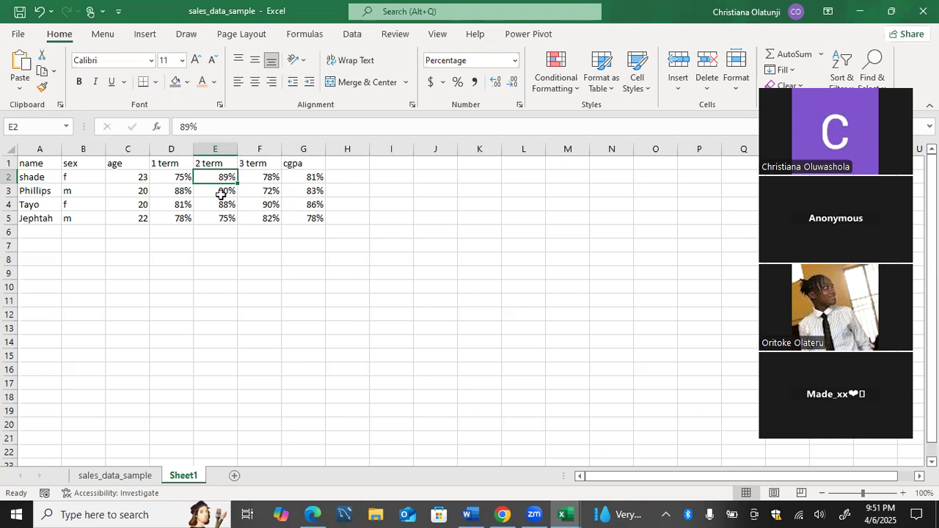
Shade the term scores in cells D2 to F5 with a light blue fill.
left_click_drag(185, 177, 270, 217)
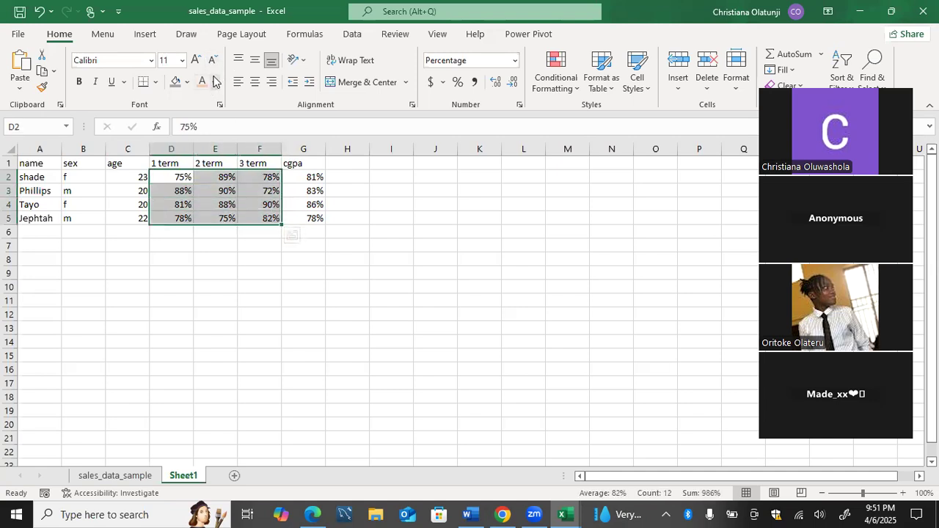
left_click(187, 82)
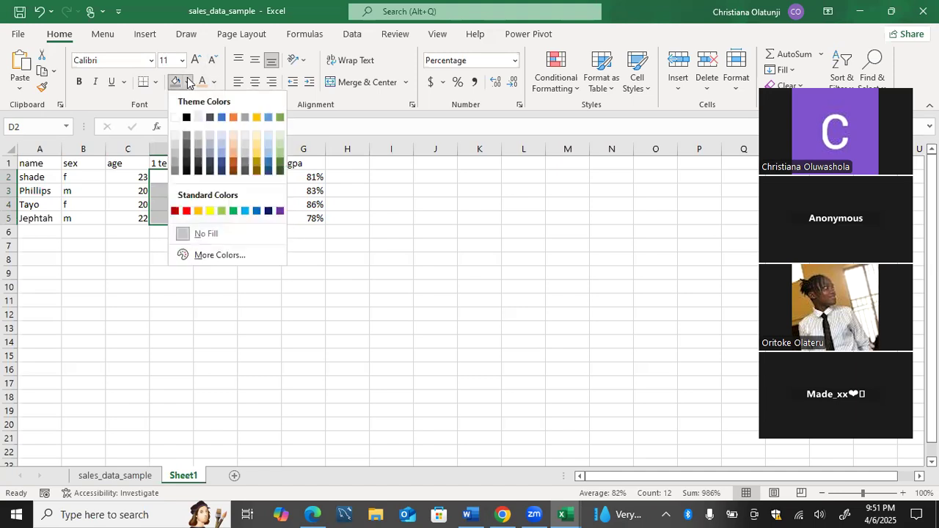
left_click(220, 159)
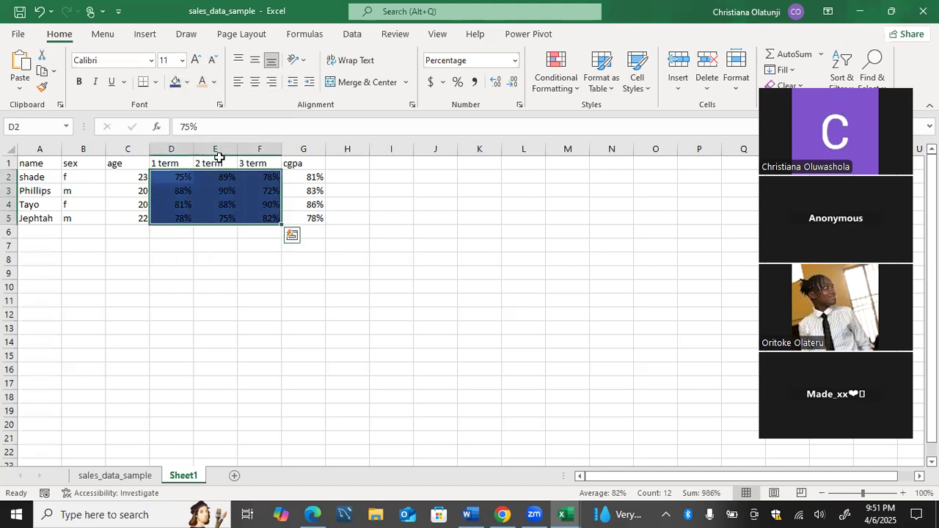
left_click(187, 83)
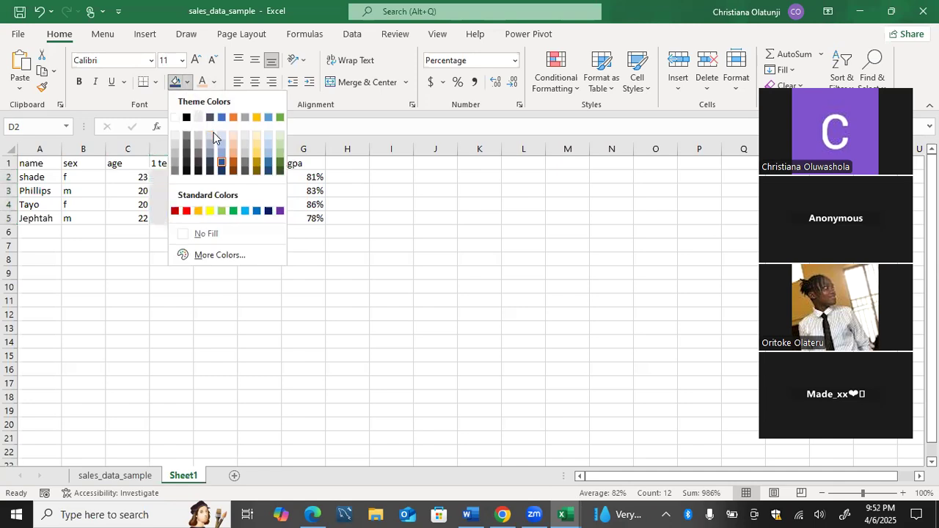
left_click(217, 142)
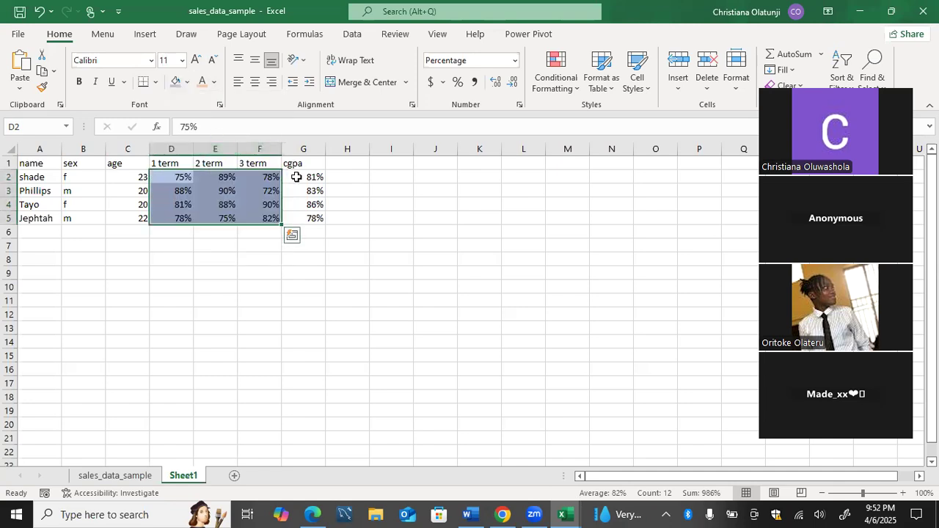
left_click_drag(312, 176, 312, 215)
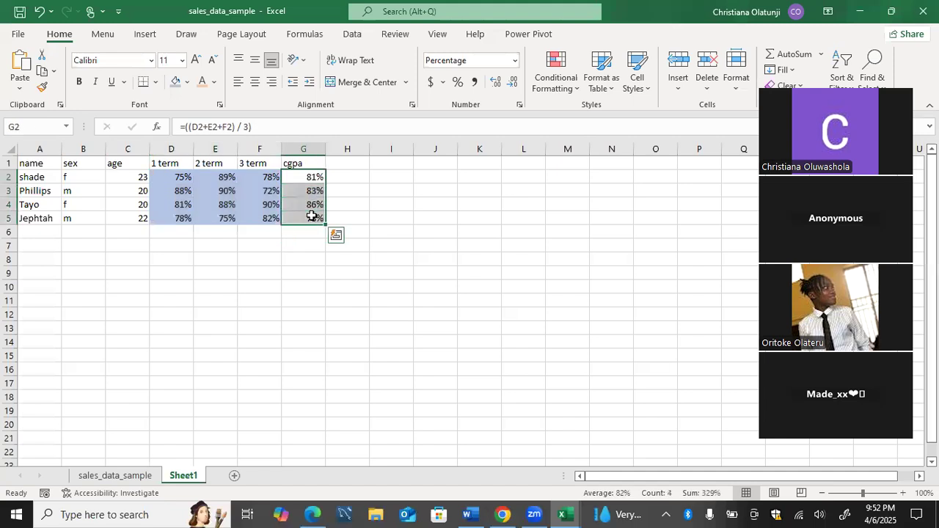
left_click(214, 82)
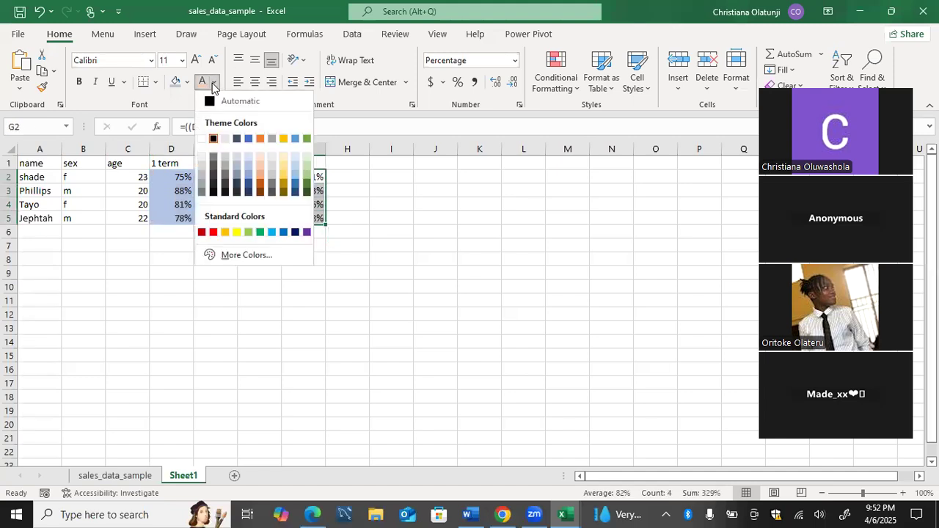
left_click(285, 166)
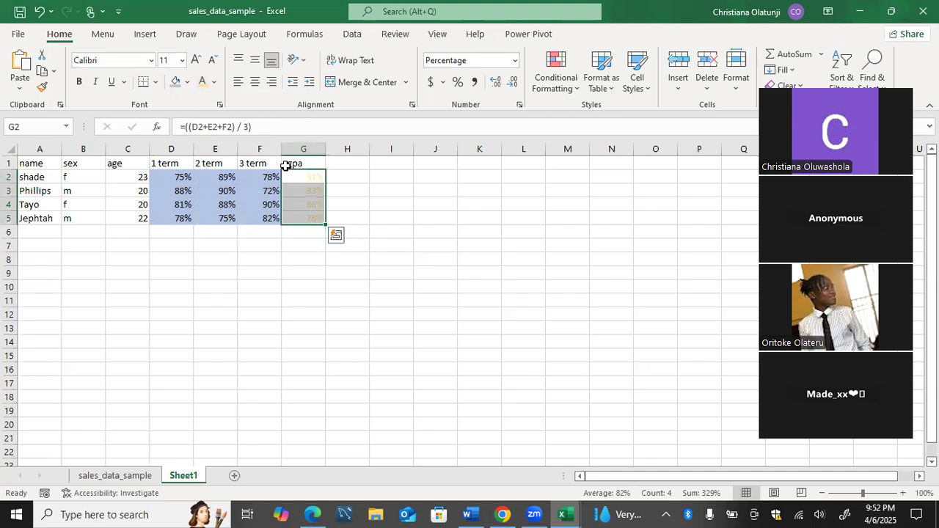
key("ctrl+z")
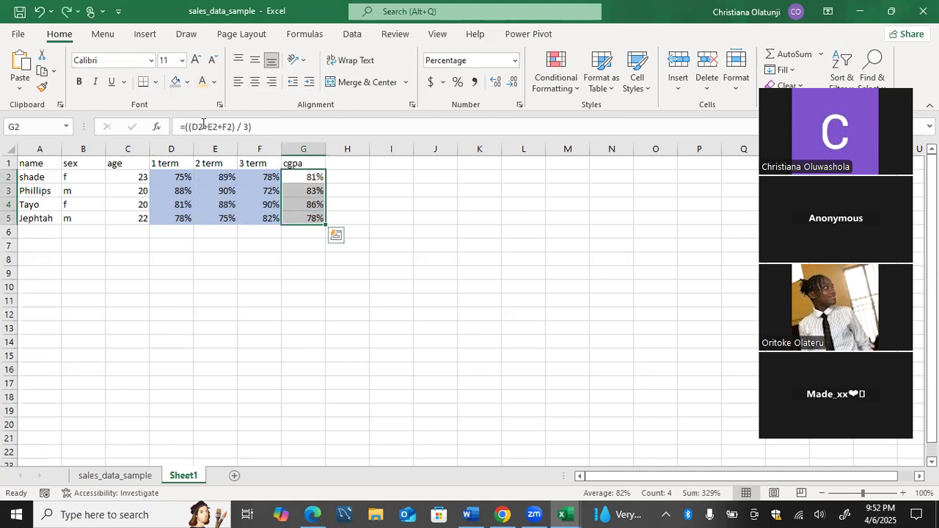
Shade the cgpa values in cells G2 to G5 with a light orange fill.
left_click(187, 82)
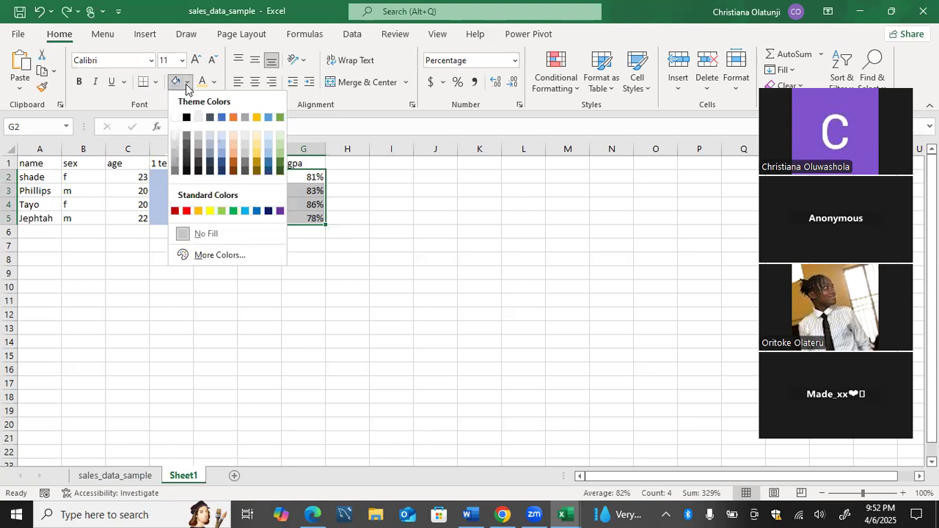
left_click(230, 137)
left_click(317, 310)
left_click(315, 189)
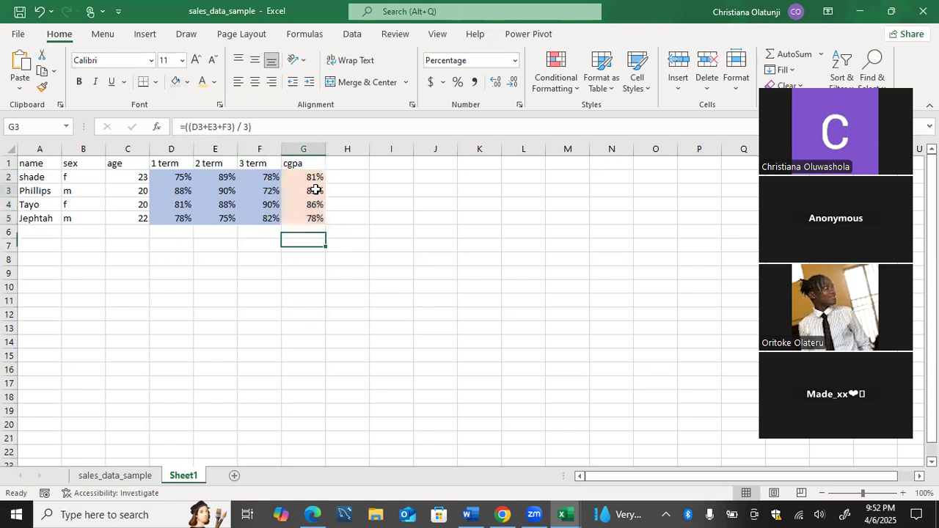
left_click(190, 175)
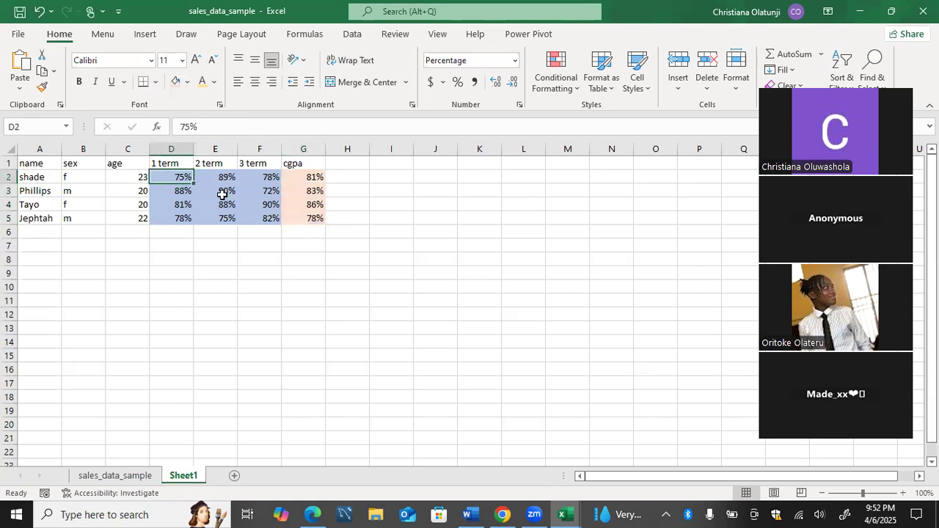
Trace the precedents of the cgpa formula in G2 and clear the tracer arrows from the sheet.
left_click(298, 179)
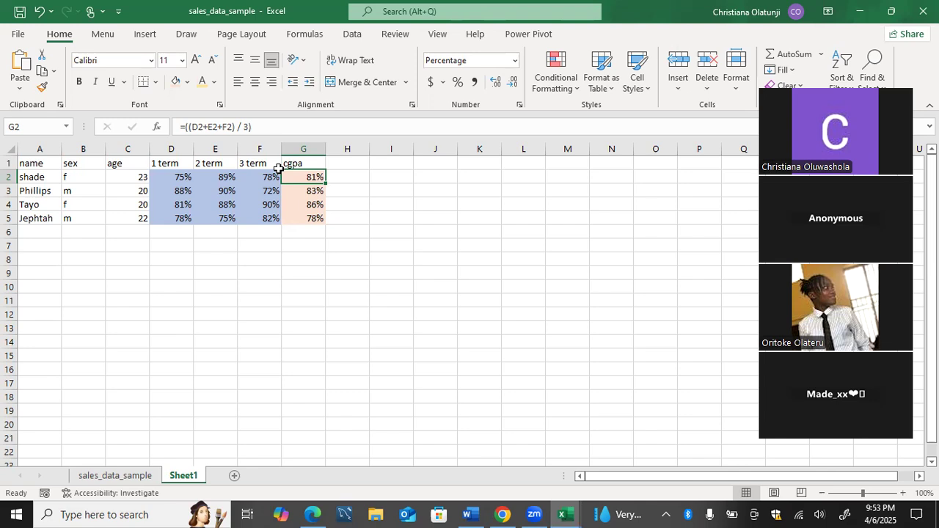
left_click(246, 173)
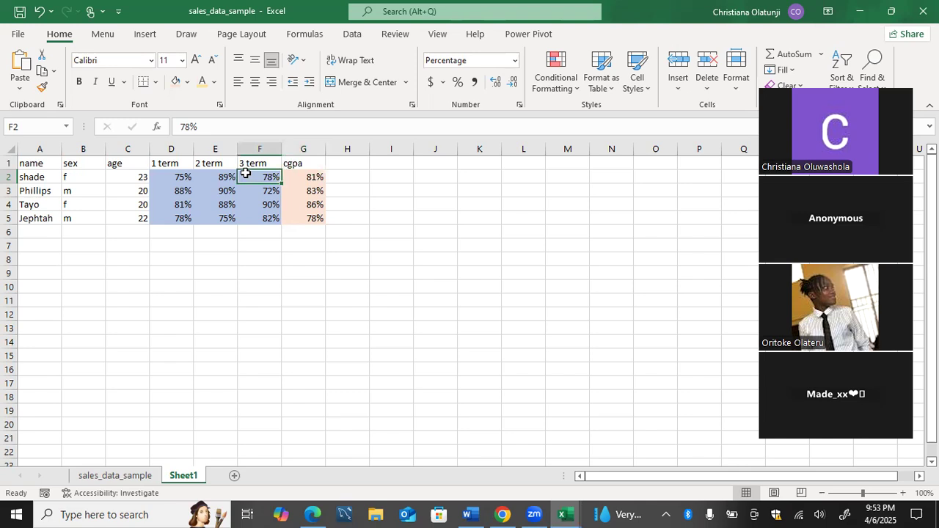
left_click(315, 176)
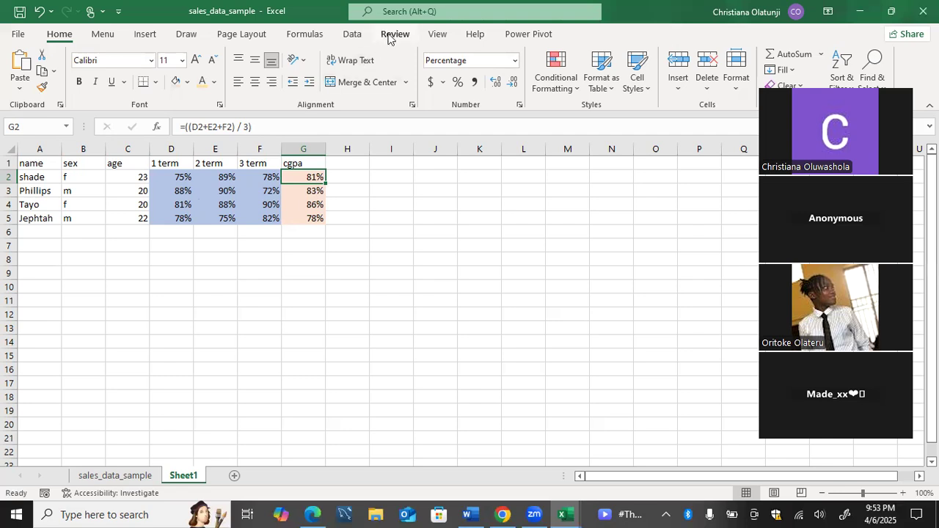
left_click(310, 35)
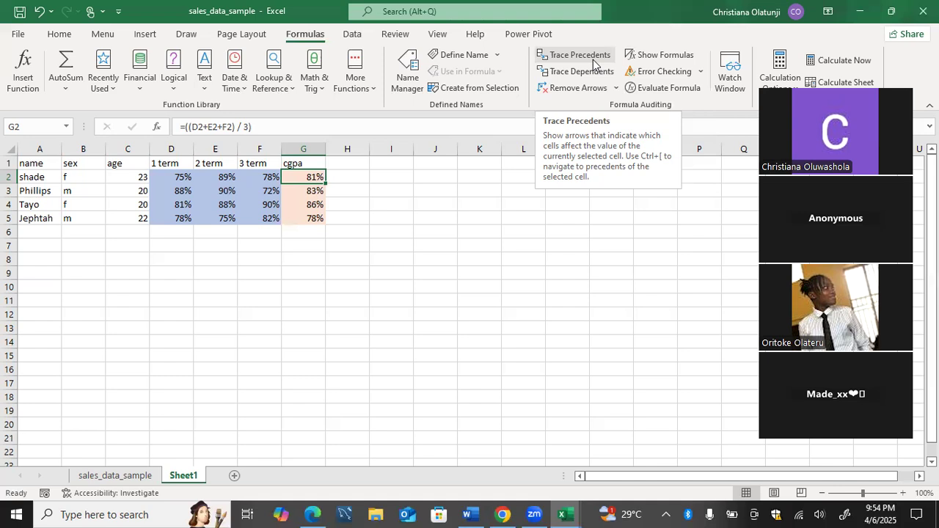
left_click(593, 65)
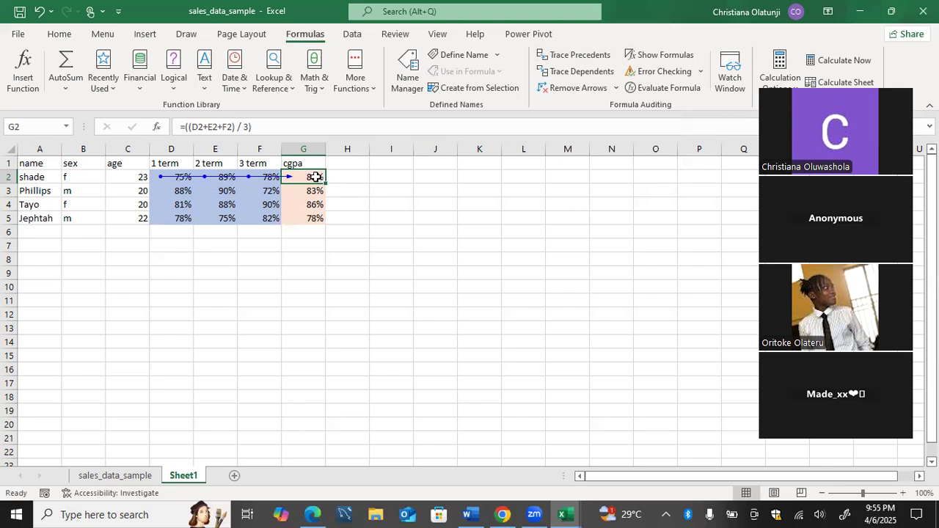
left_click(334, 231)
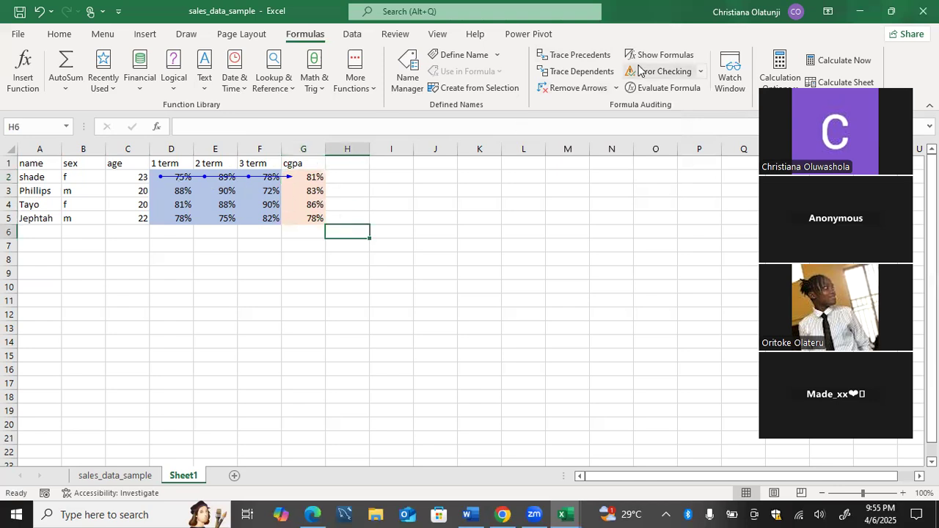
left_click(605, 86)
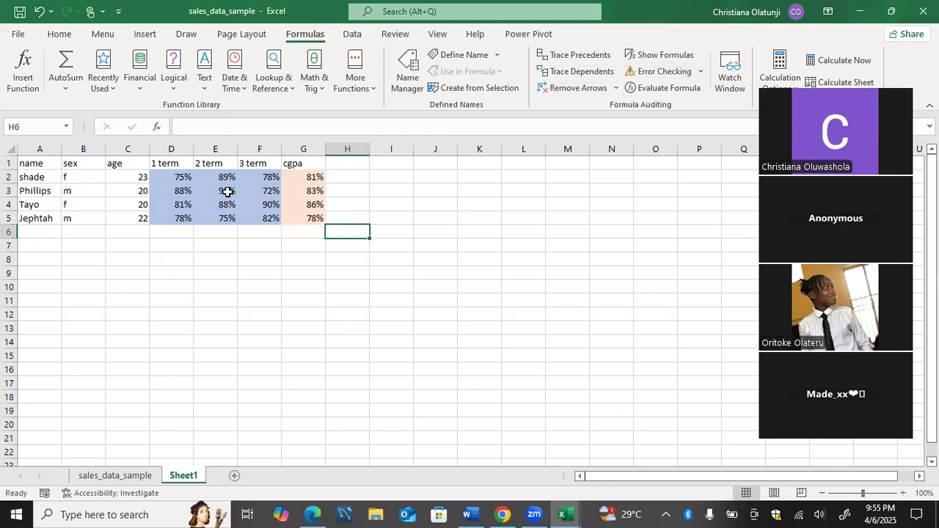
left_click(296, 180)
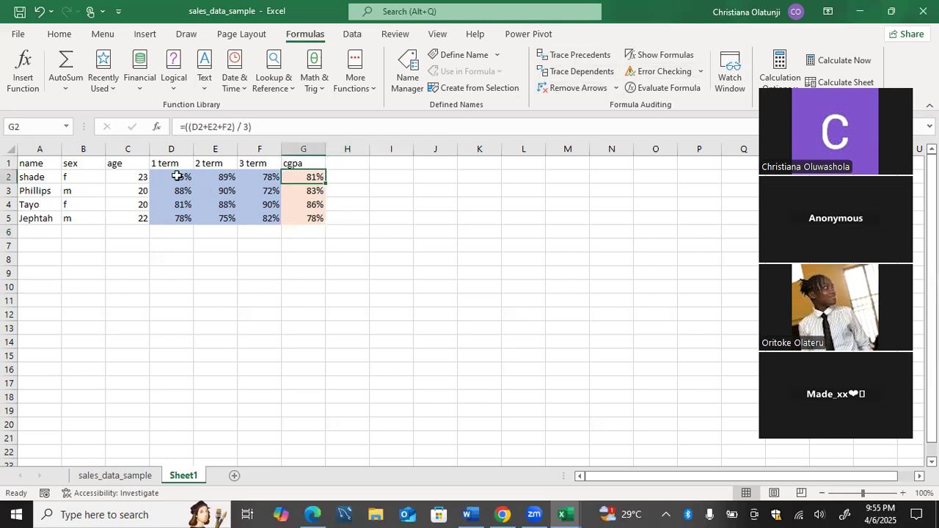
left_click(246, 177)
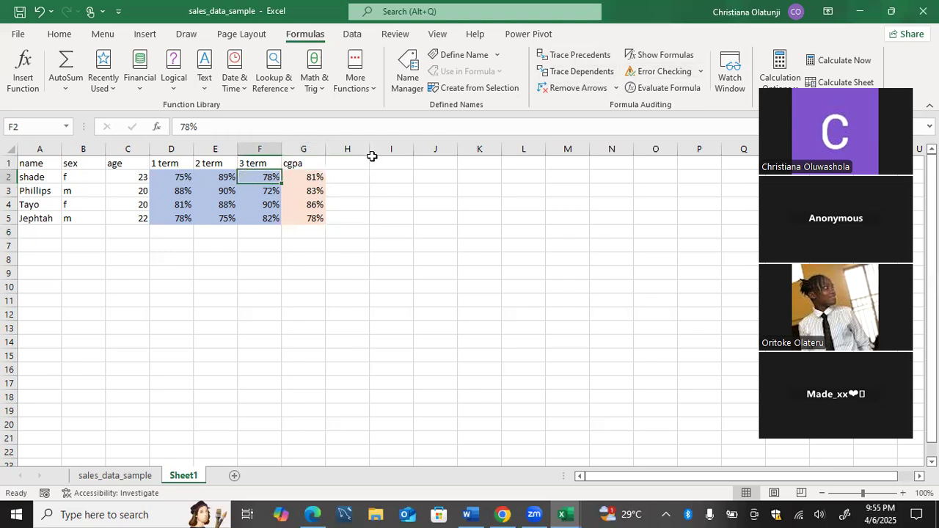
Add the column header inspo in cell H1.
left_click(358, 159)
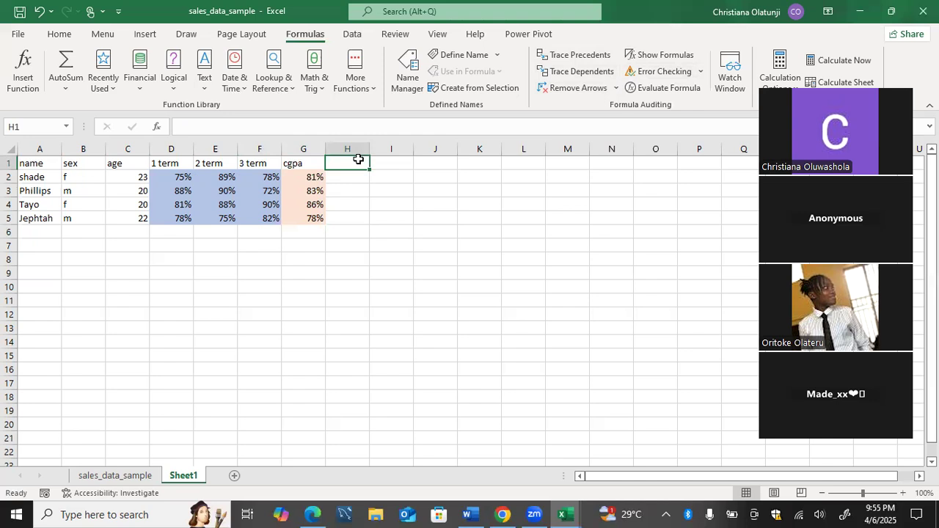
type("inspo")
key("Return")
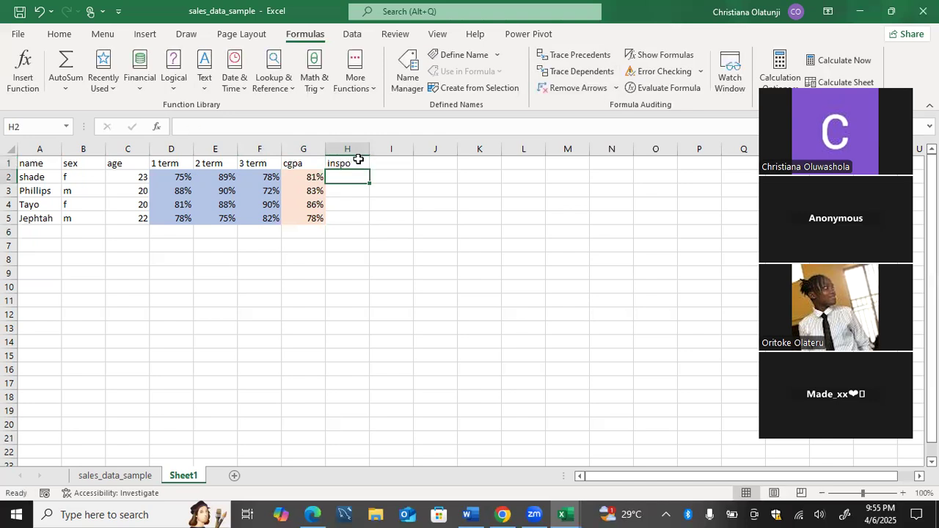
Enter the formula =(D2+F2)/2 in H2 to average the first and third term scores.
type("=")
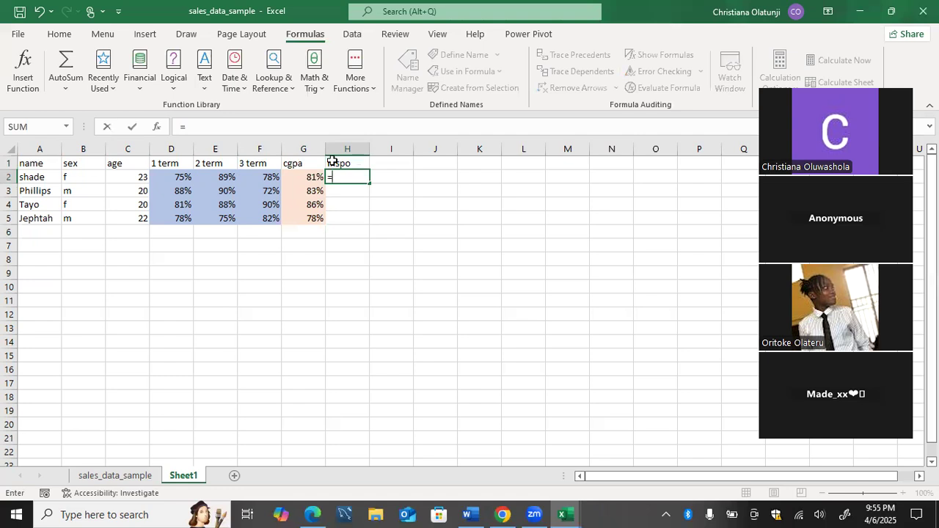
type("(")
left_click(185, 179)
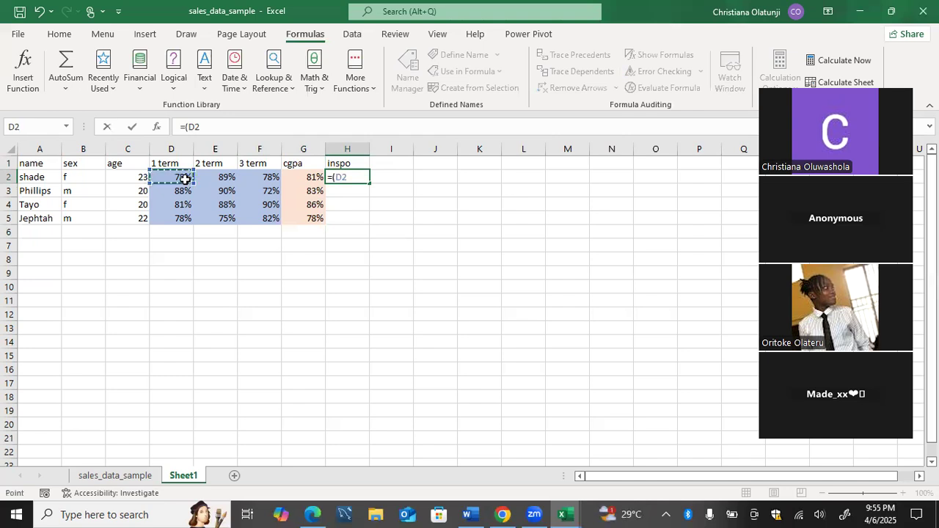
type("+")
left_click(254, 178)
type(")/2")
key("Return")
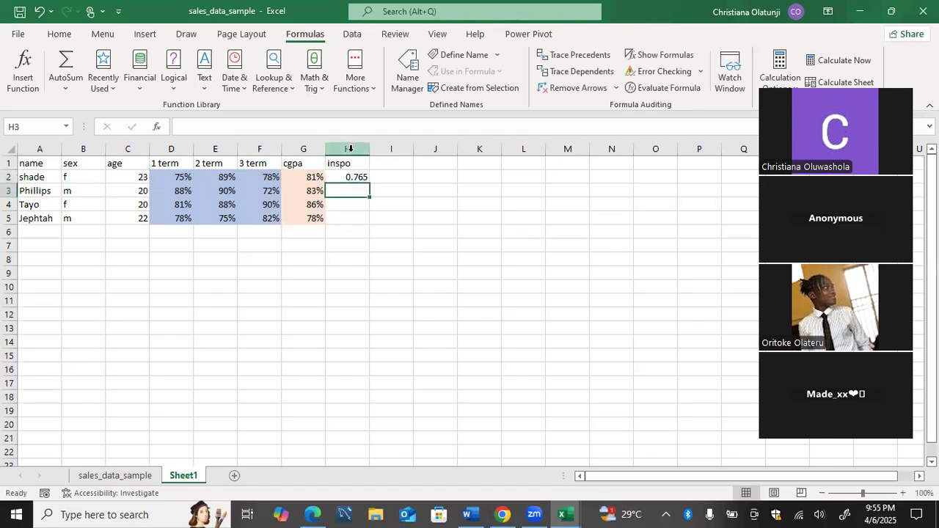
Format the inspo column H as percentages and fill the H2 formula down through H5.
left_click(348, 149)
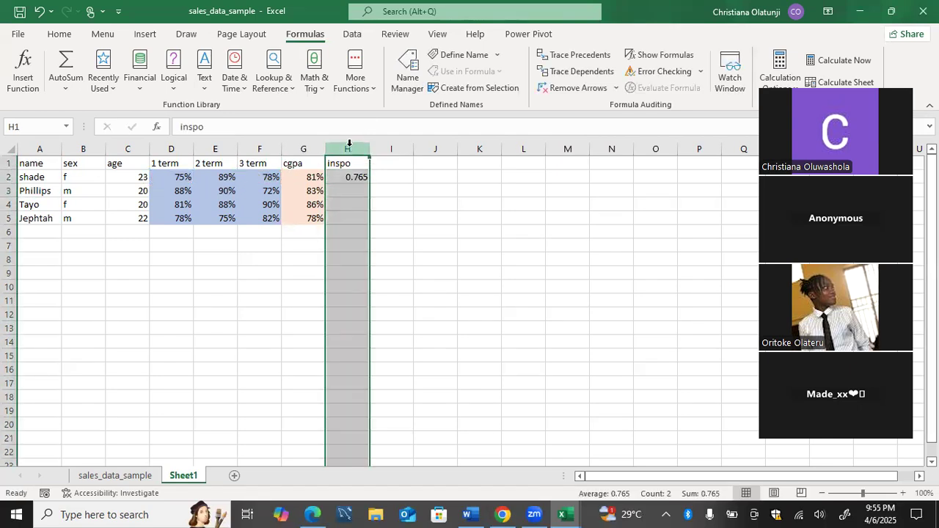
left_click(73, 39)
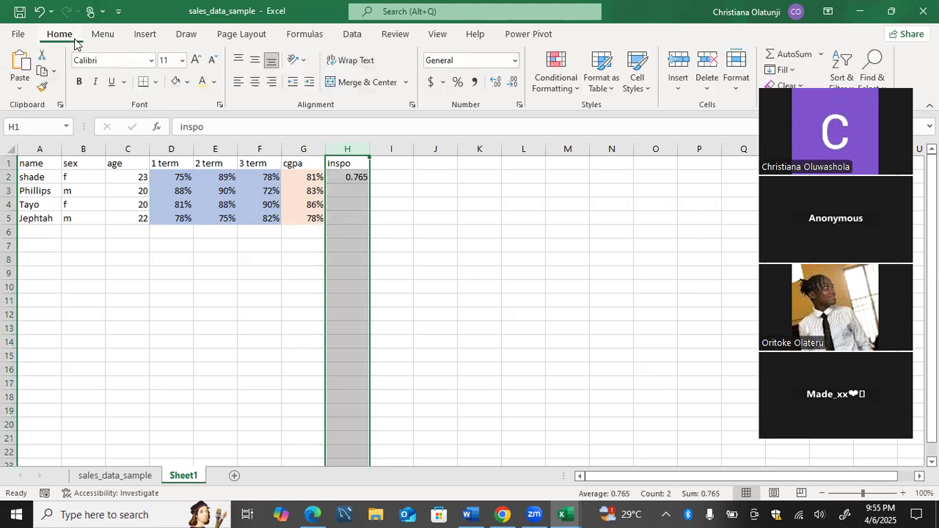
left_click(458, 81)
left_click(396, 176)
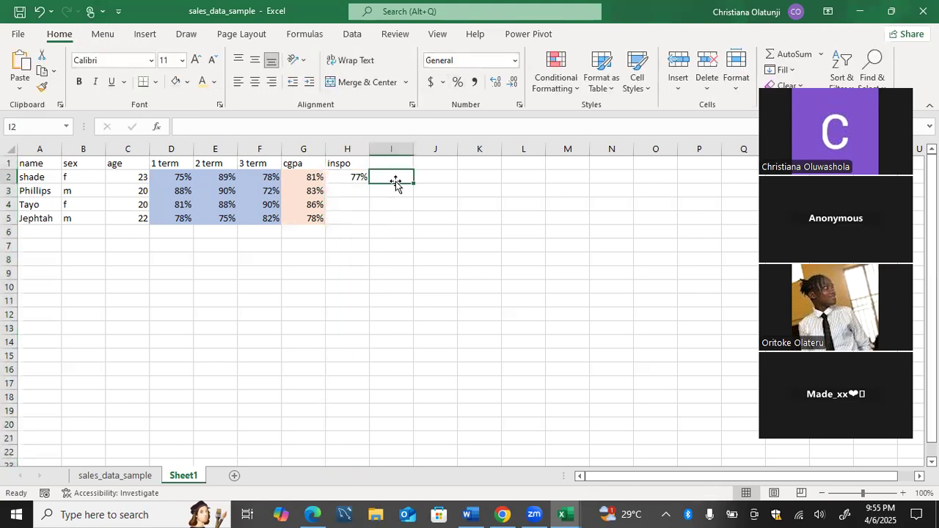
left_click(359, 178)
left_click_drag(371, 183, 370, 224)
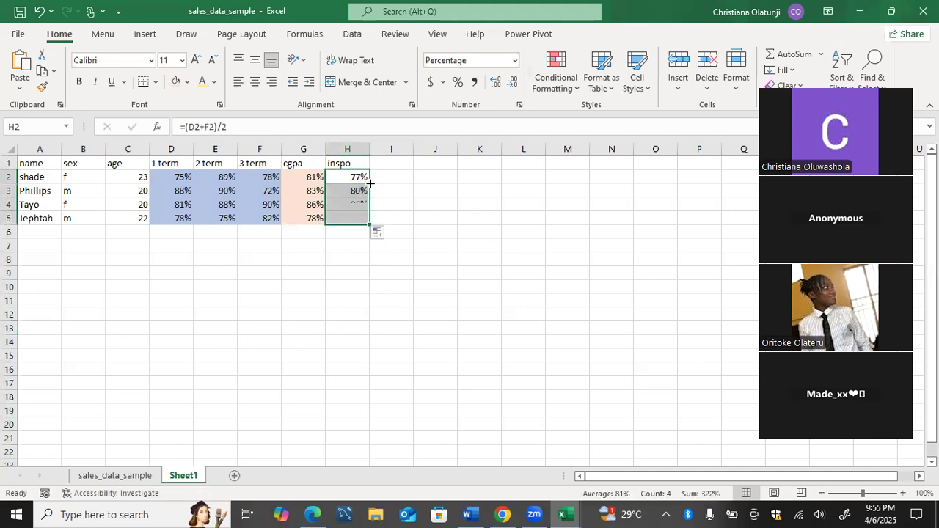
left_click(405, 218)
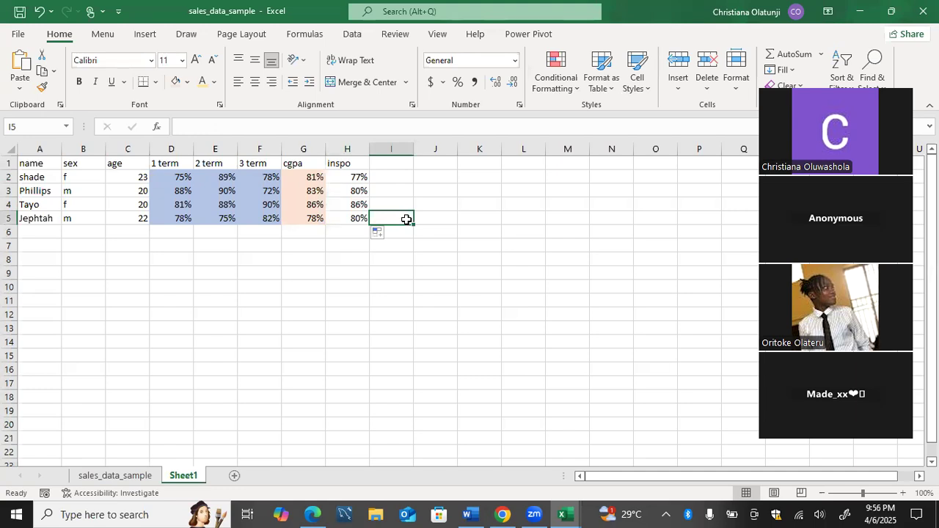
Trace the precedents of the inspo formula in H2.
left_click(359, 179)
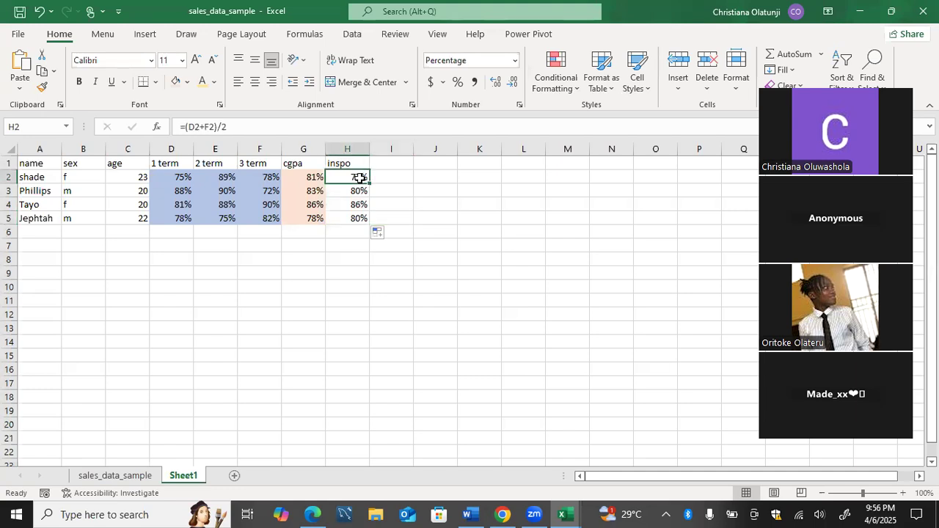
left_click(300, 37)
left_click(564, 62)
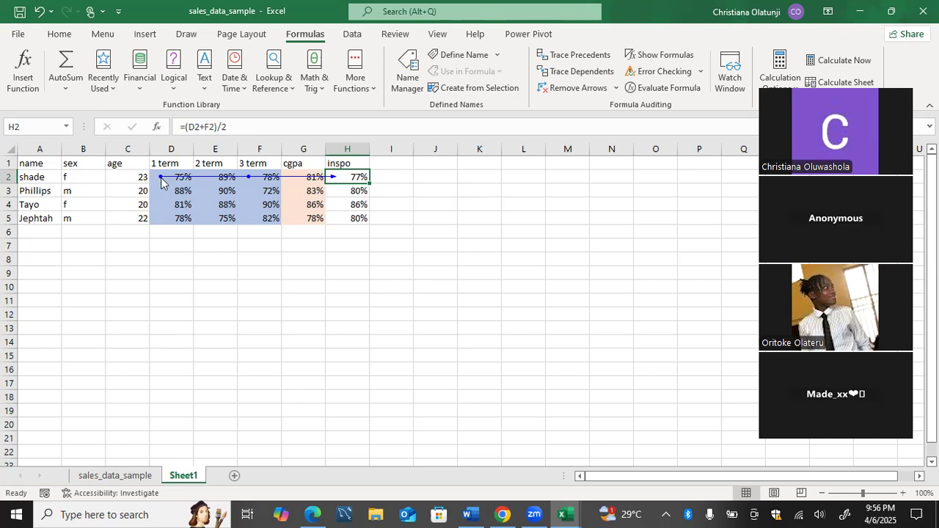
Enter the text by in cell A8 and joo in cell C8.
left_click(40, 262)
type("by")
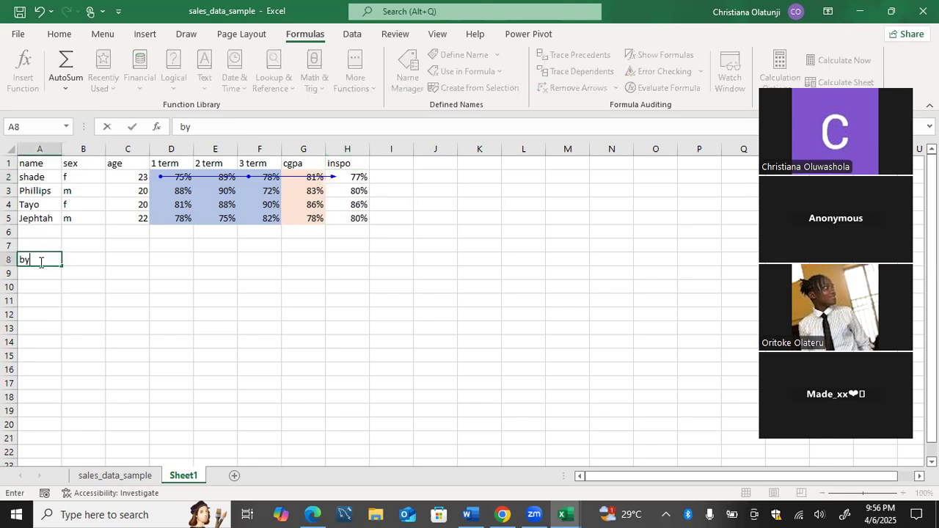
left_click(123, 258)
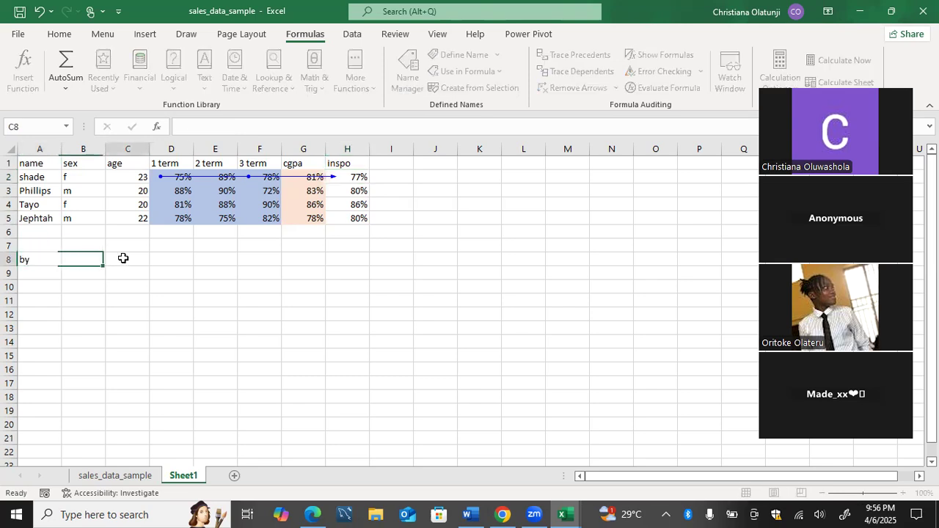
type("joo")
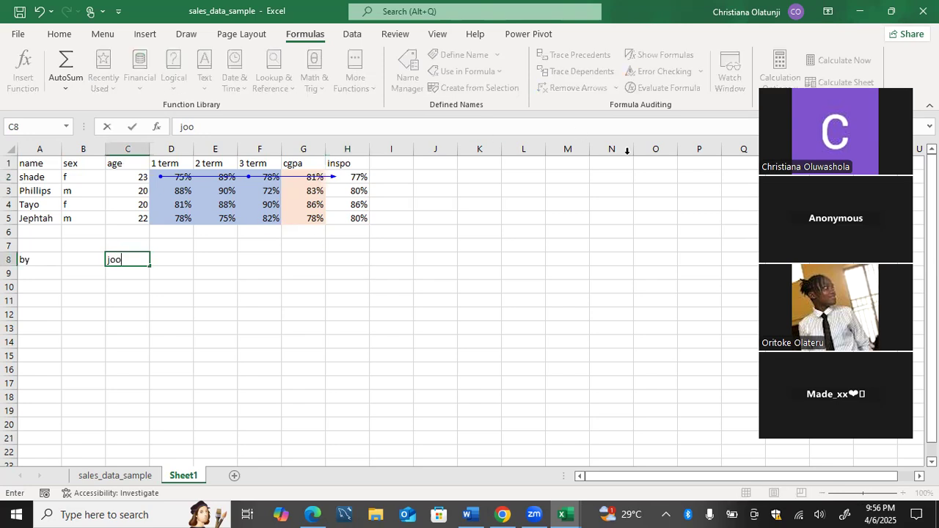
left_click(645, 255)
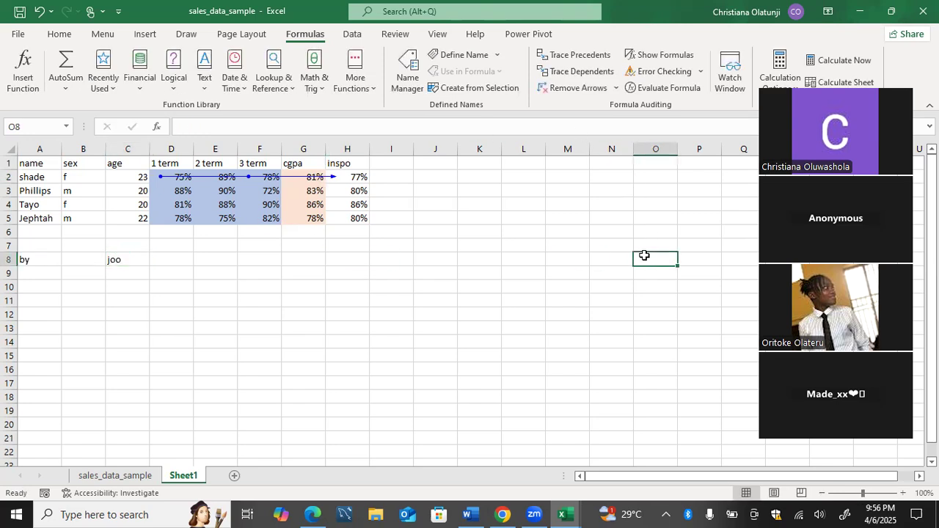
type("lkkl")
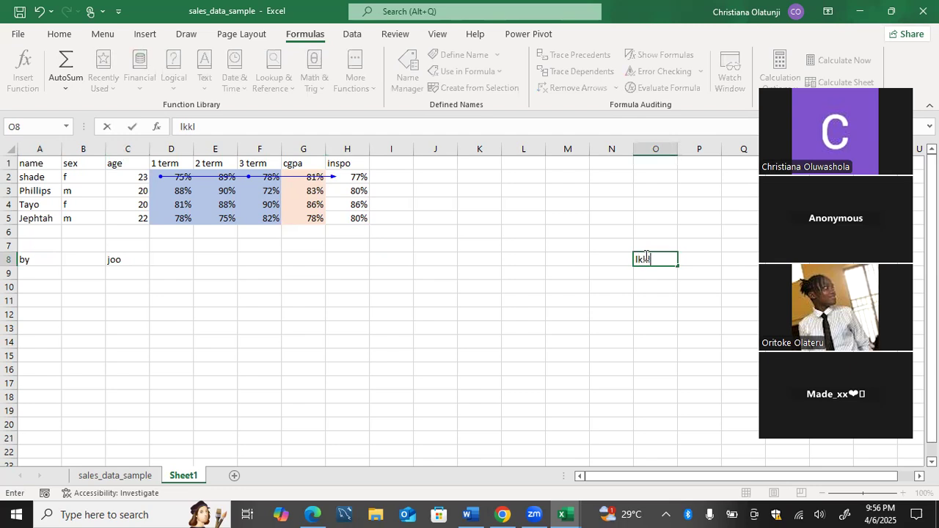
key("BackSpace")
key("BackSpace")
key("BackSpace")
key("BackSpace")
Enter the formula =CONCAT(A8, C8) in cell O8 to join the two text entries in row 8.
type("=")
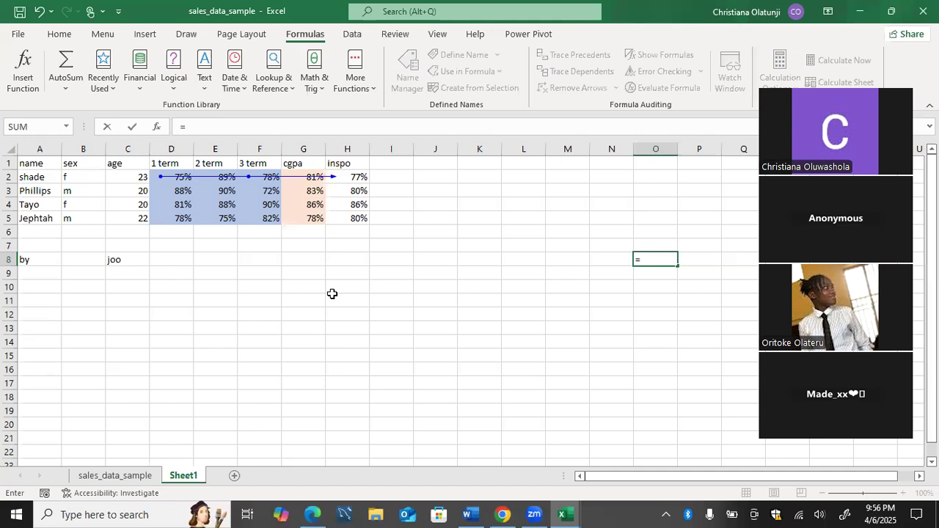
left_click(42, 260)
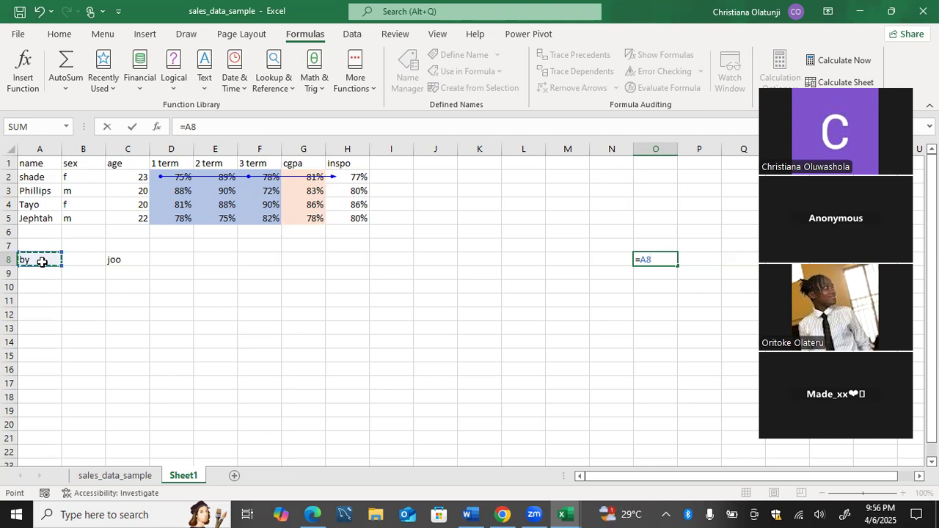
key("BackSpace")
key("BackSpace")
type("concat")
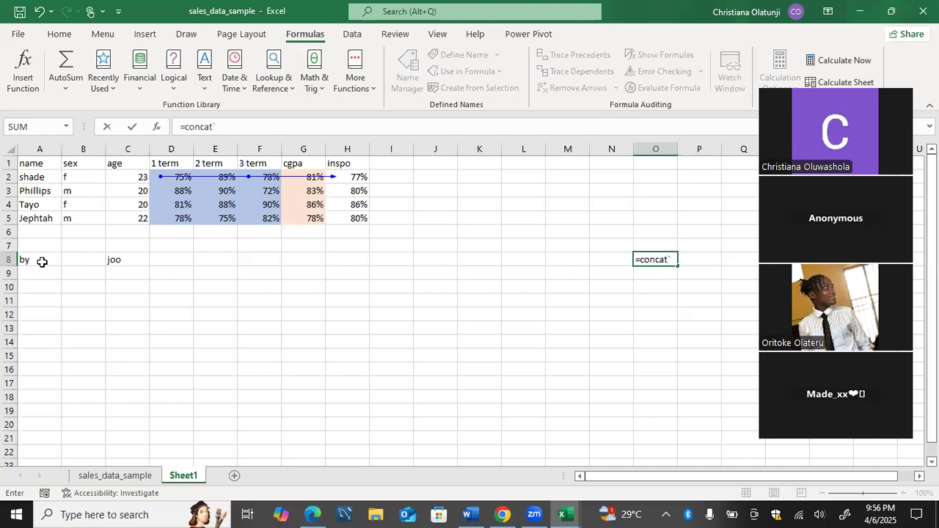
key("Tab")
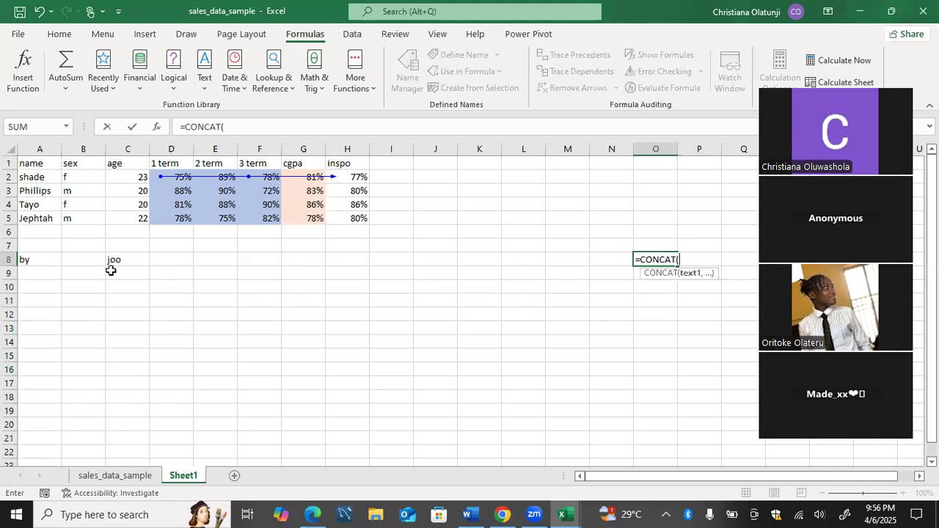
left_click(56, 260)
type(",")
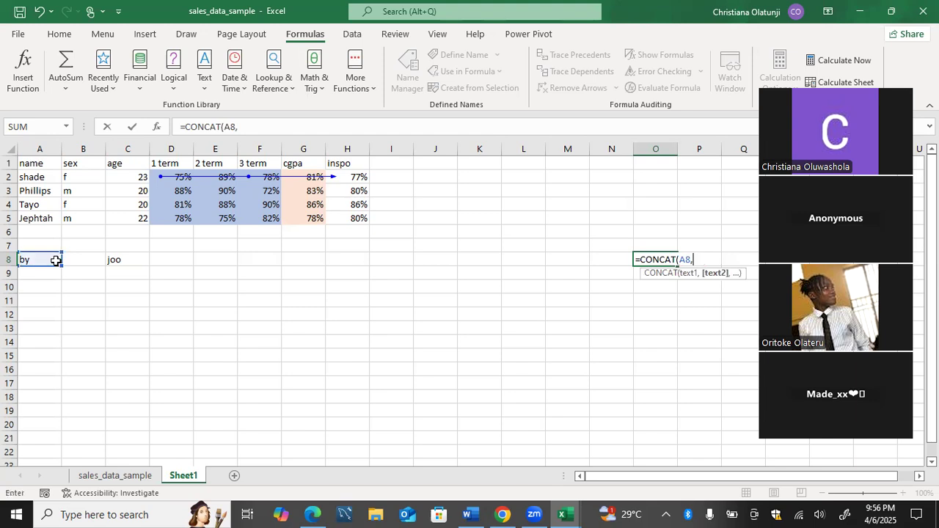
left_click(116, 260)
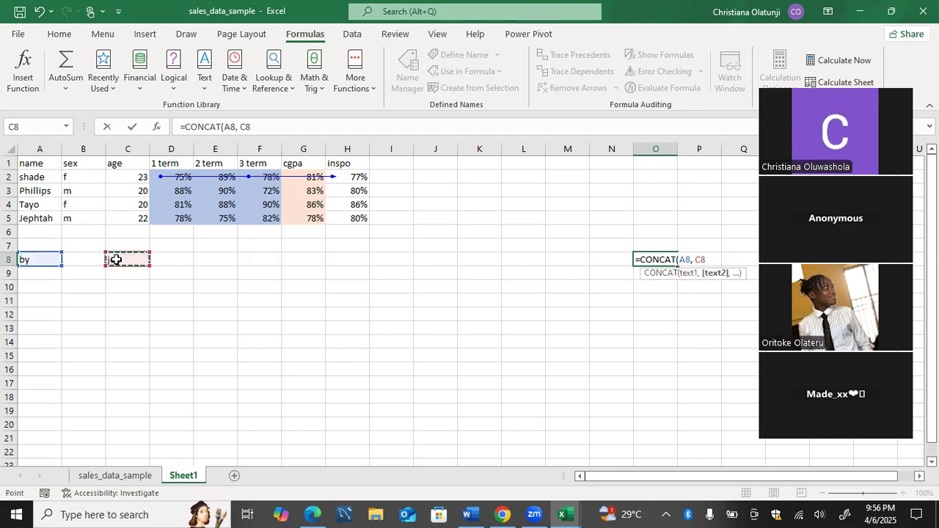
type(")")
key("Return")
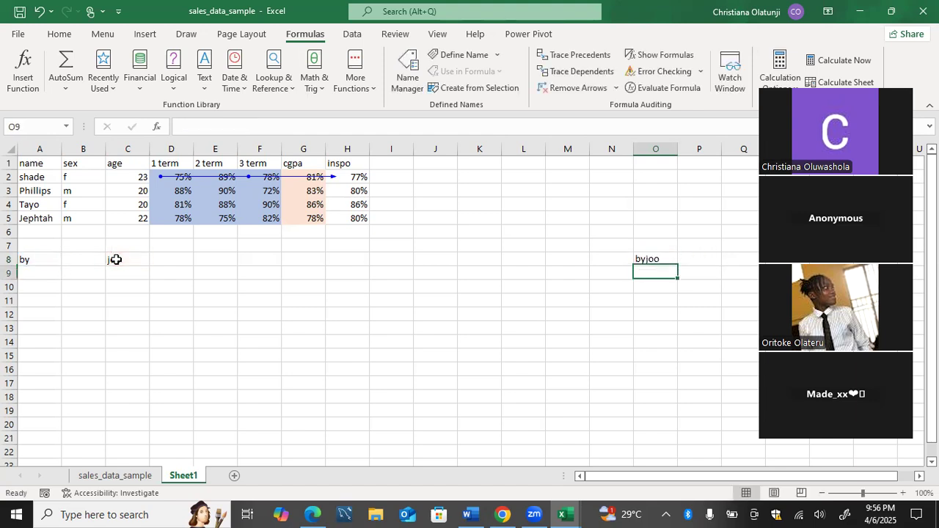
Trace the precedents of the CONCAT formula in O8 and inspect the cells along its arrow in row 8.
left_click(643, 259)
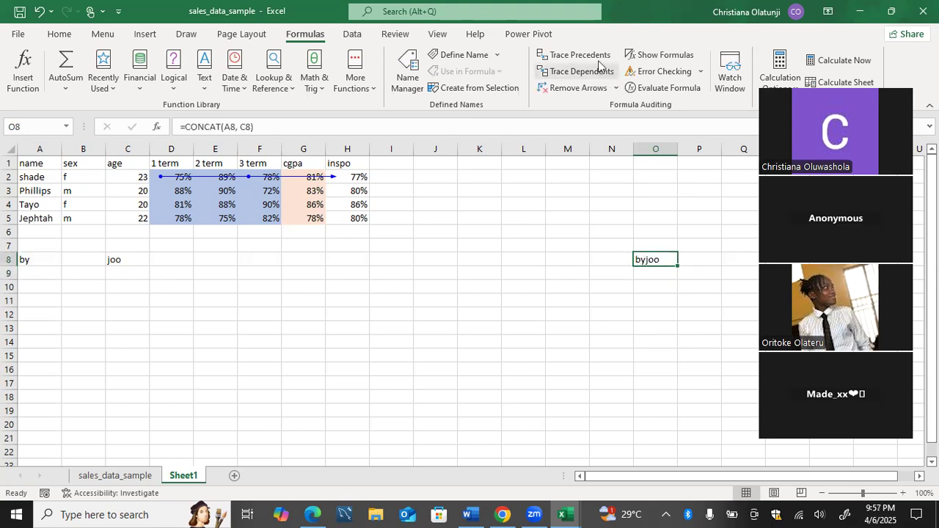
left_click(572, 55)
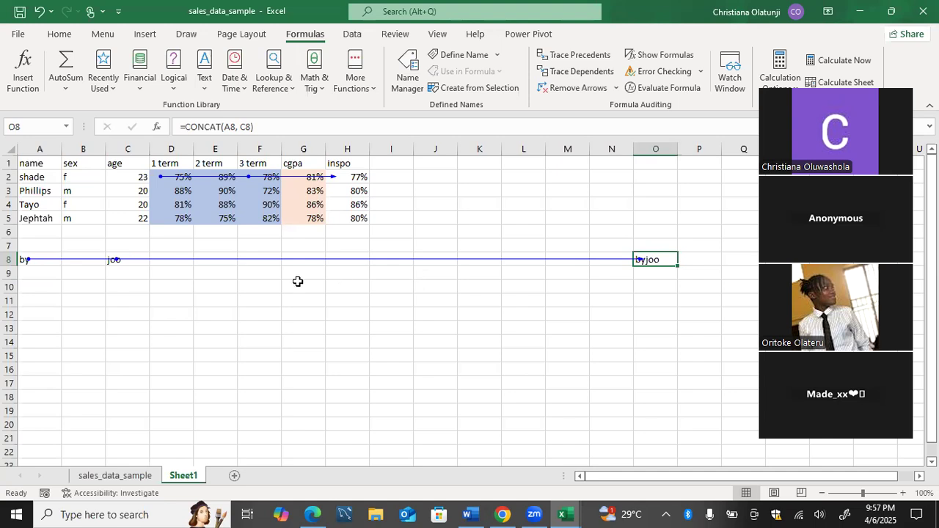
left_click(184, 263)
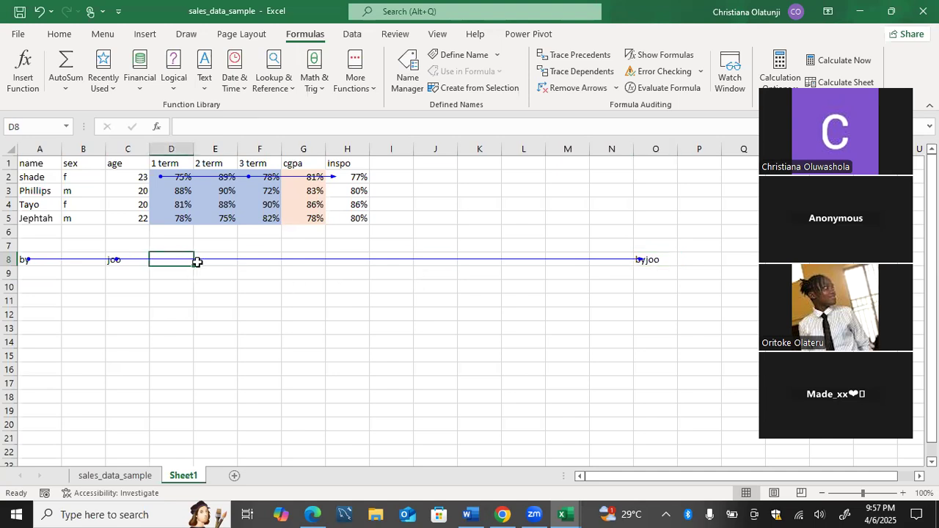
left_click(196, 261)
left_click(249, 262)
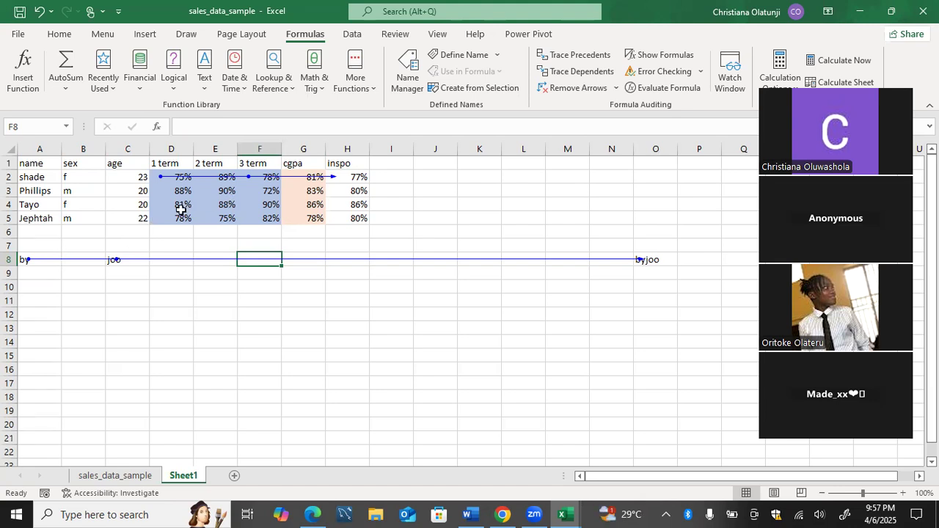
Check the inspo formula in H2 and trace the precedents of the cgpa formula in G4.
left_click(357, 183)
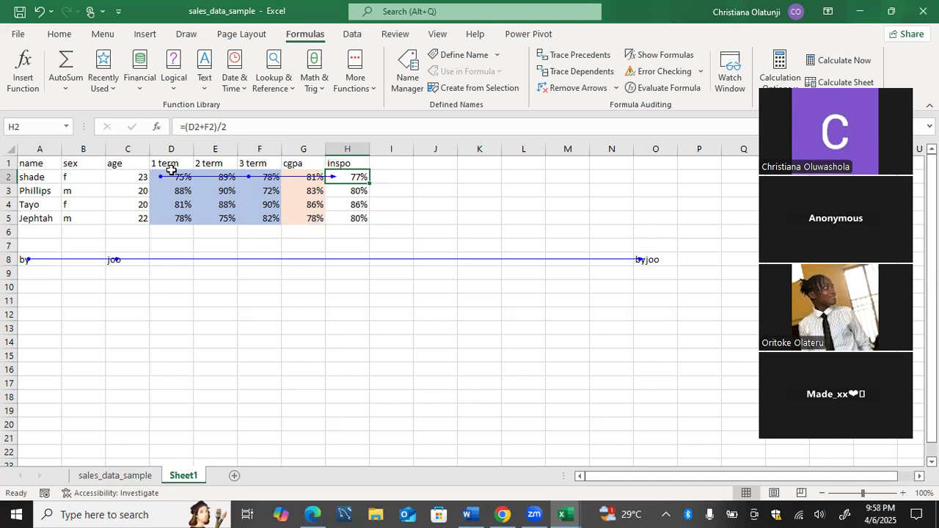
left_click(304, 208)
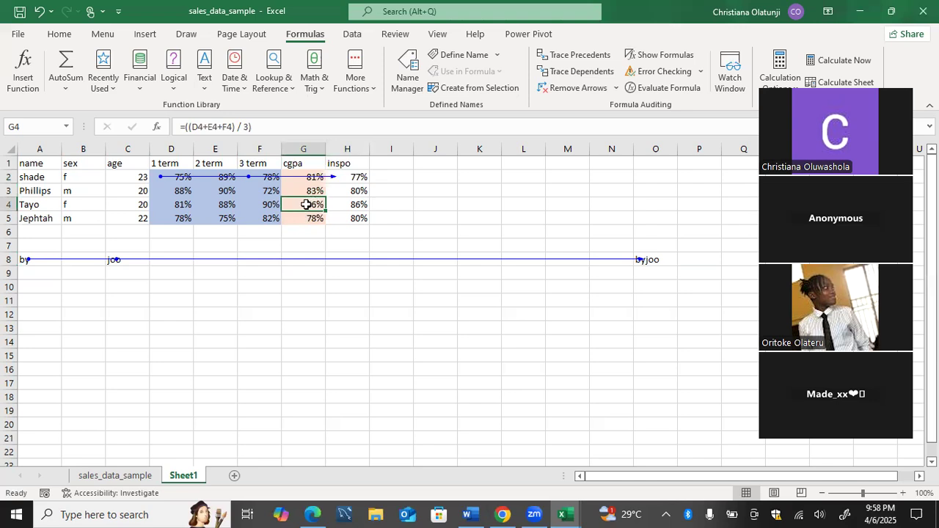
left_click(579, 60)
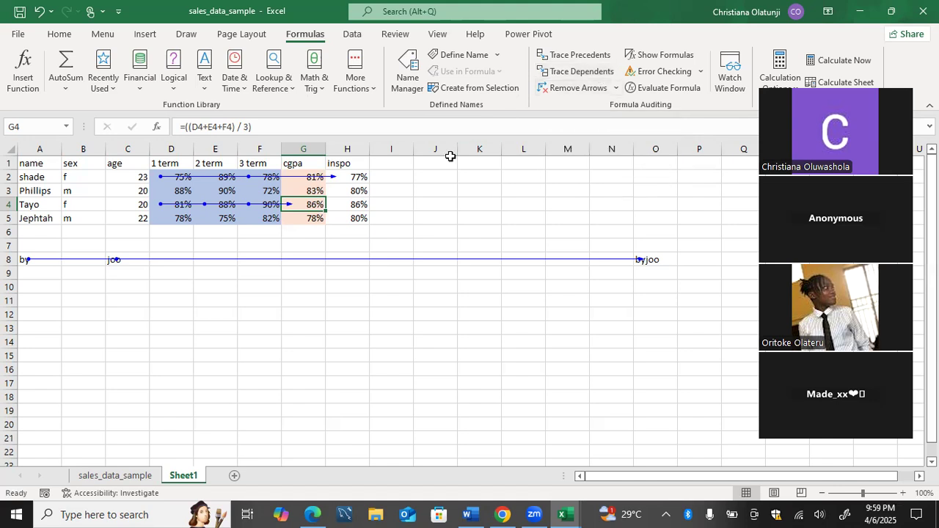
Remove all trace arrows from the sheet and trace the dependents of the 2 term score in E3.
left_click(584, 88)
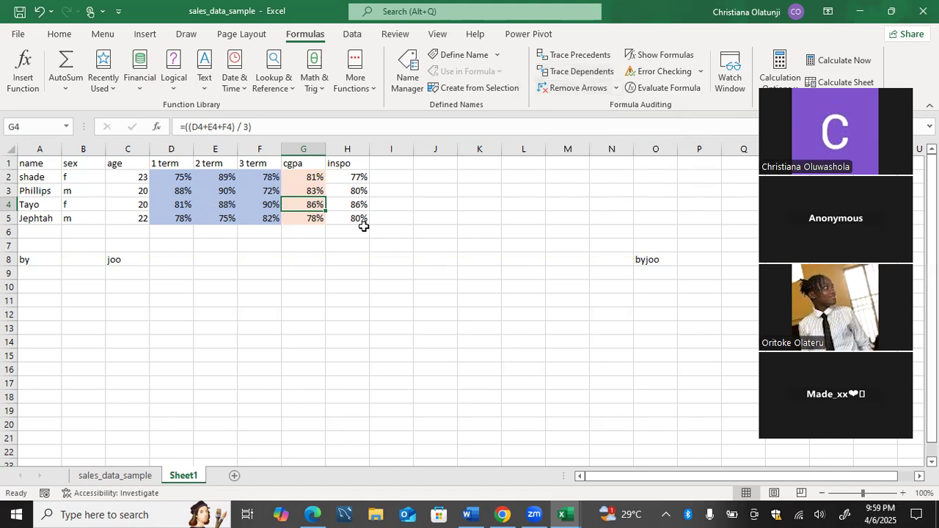
left_click(224, 194)
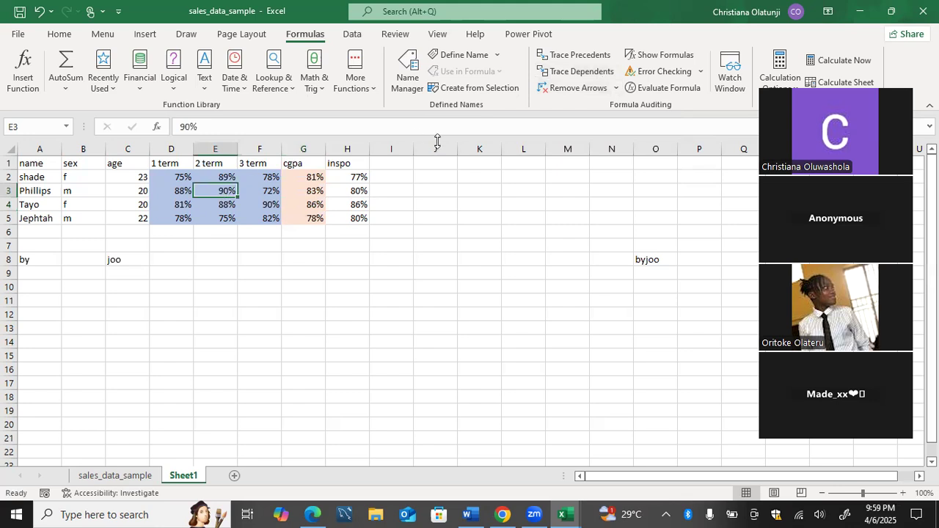
left_click(583, 72)
key("alt+Tab")
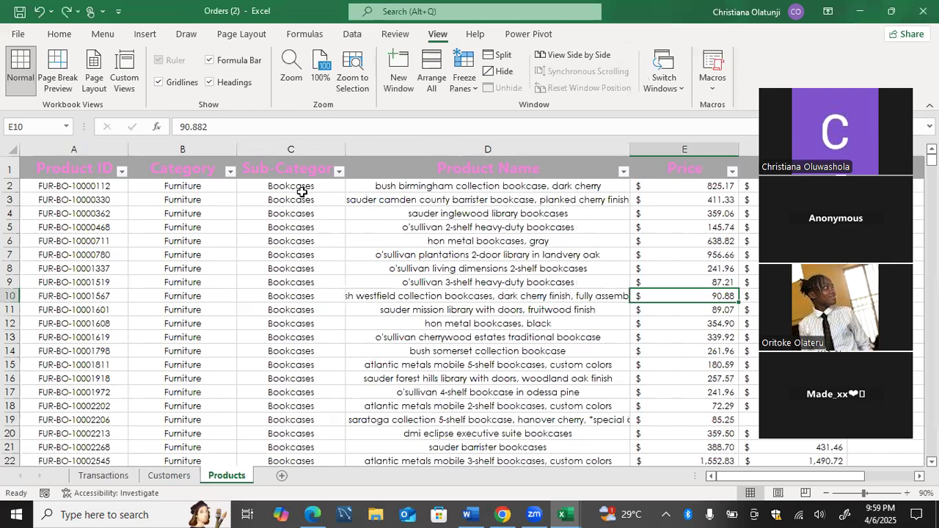
left_click(68, 11)
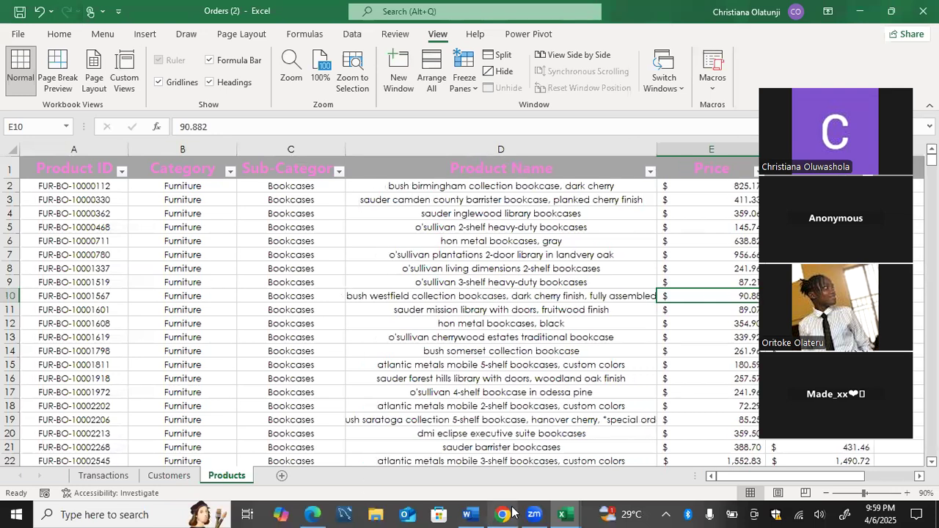
mouse_move(565, 514)
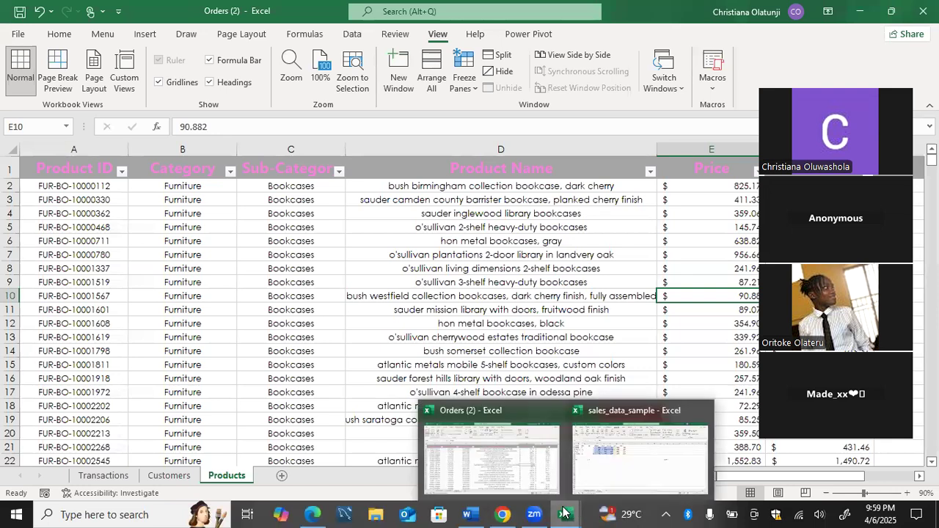
left_click(637, 443)
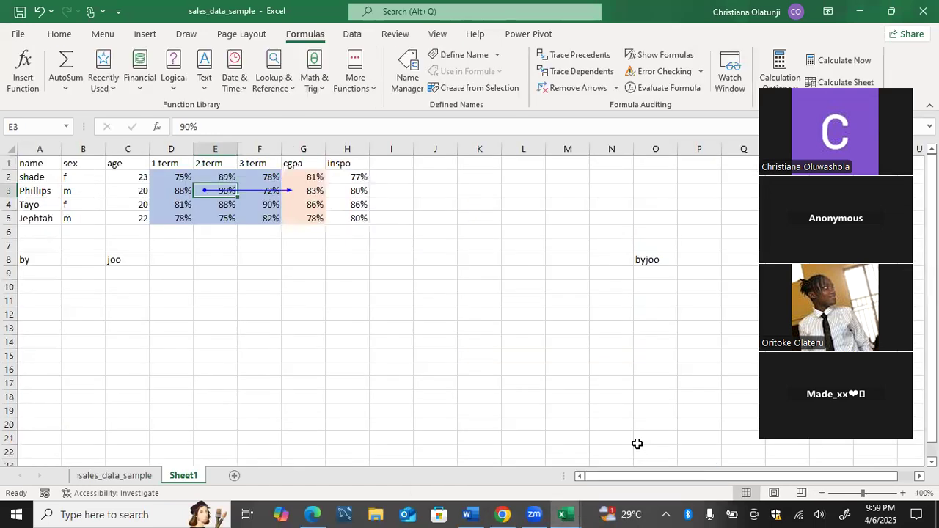
left_click(434, 262)
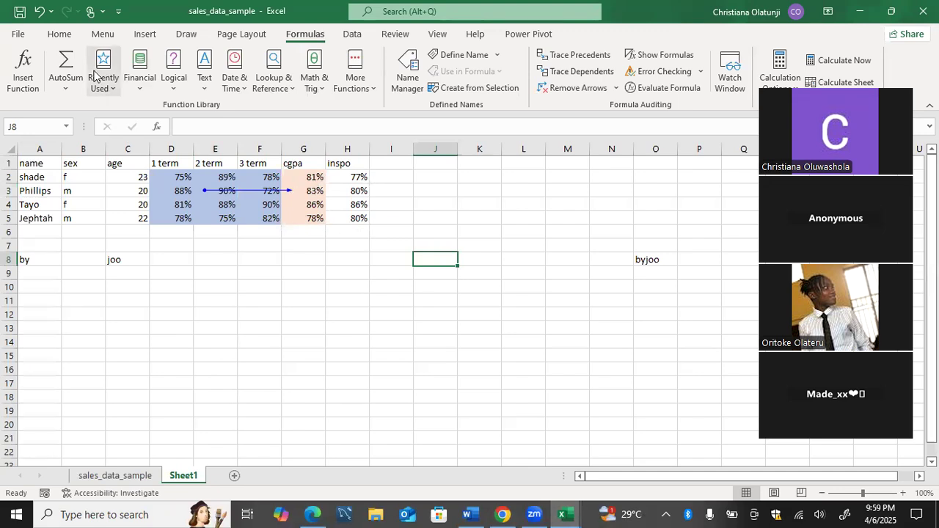
left_click(38, 12)
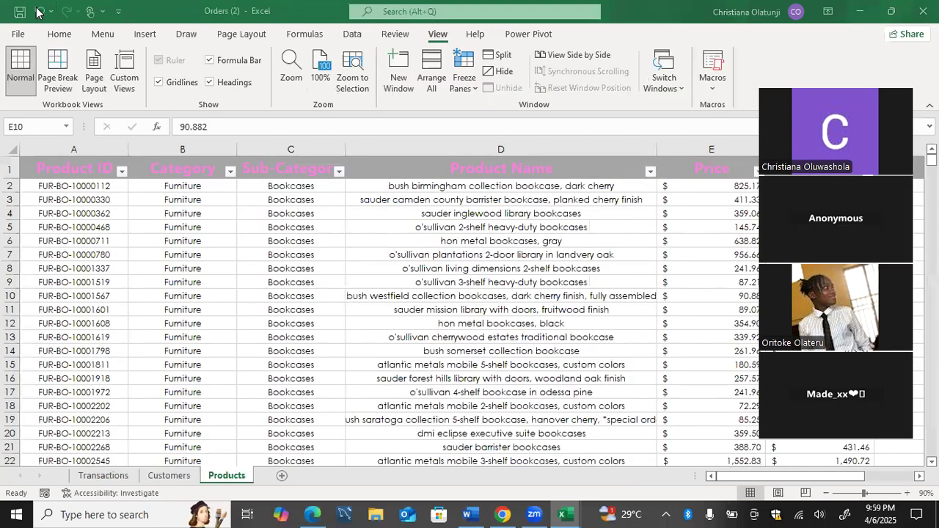
left_click(66, 12)
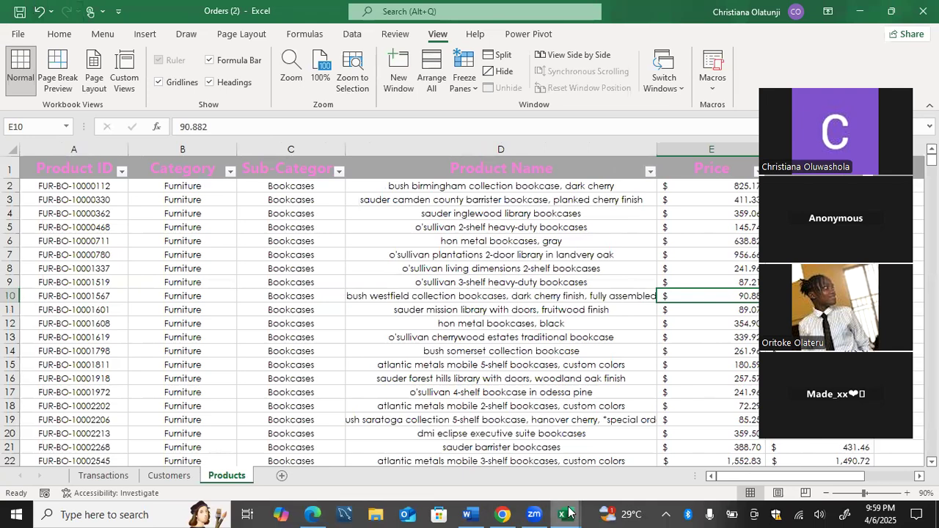
mouse_move(568, 513)
left_click(705, 447)
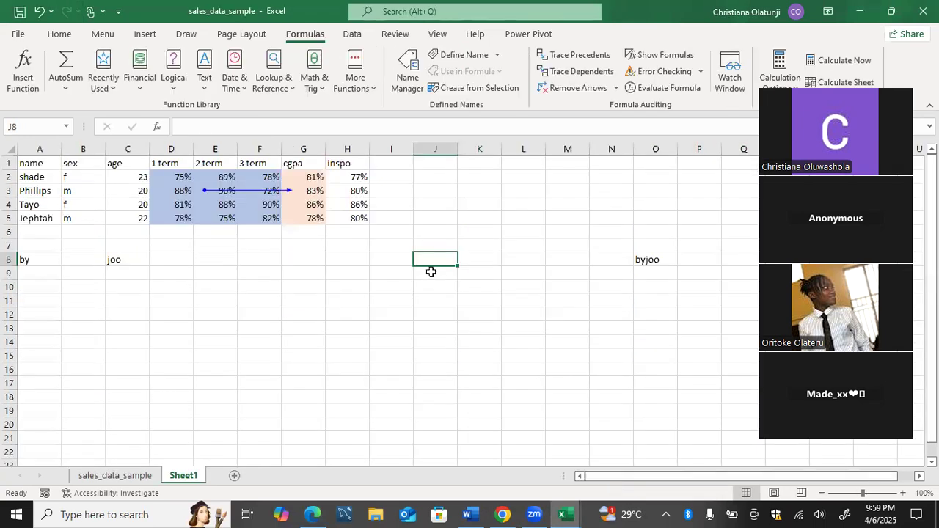
Clear the existing trace arrows and trace the precedents of the formulas in H2, O8 and G4.
left_click(573, 88)
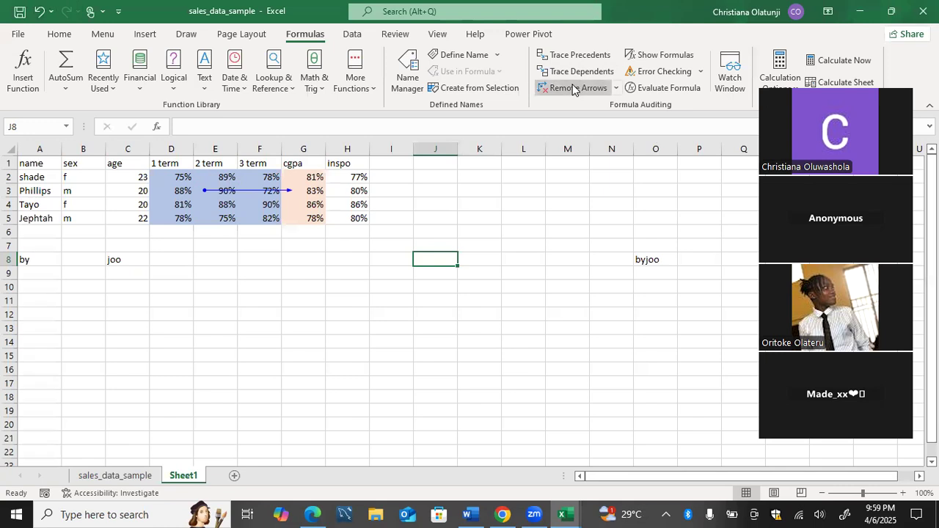
left_click(331, 179)
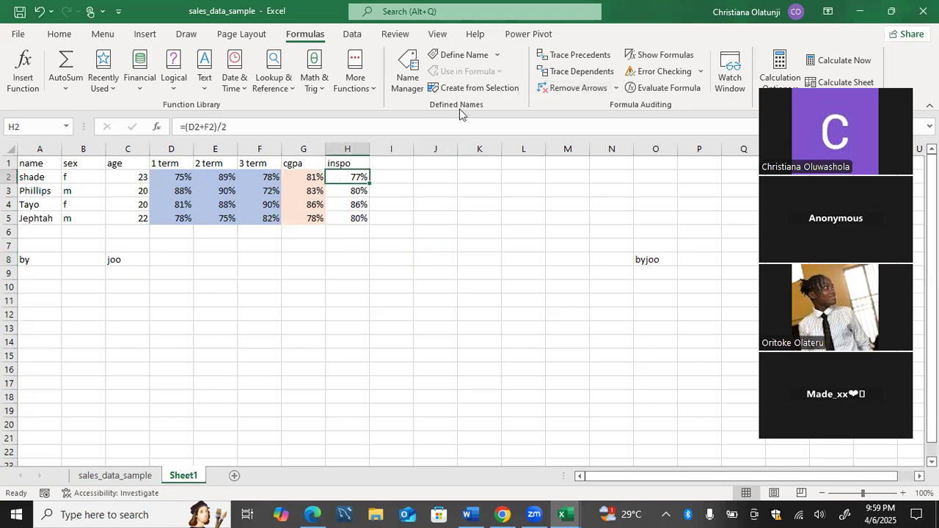
left_click(550, 55)
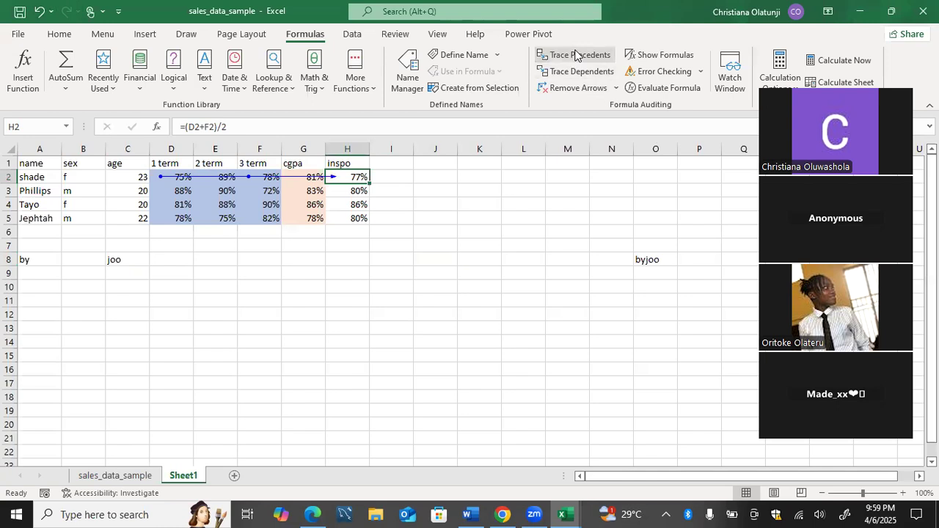
left_click(643, 262)
left_click(596, 59)
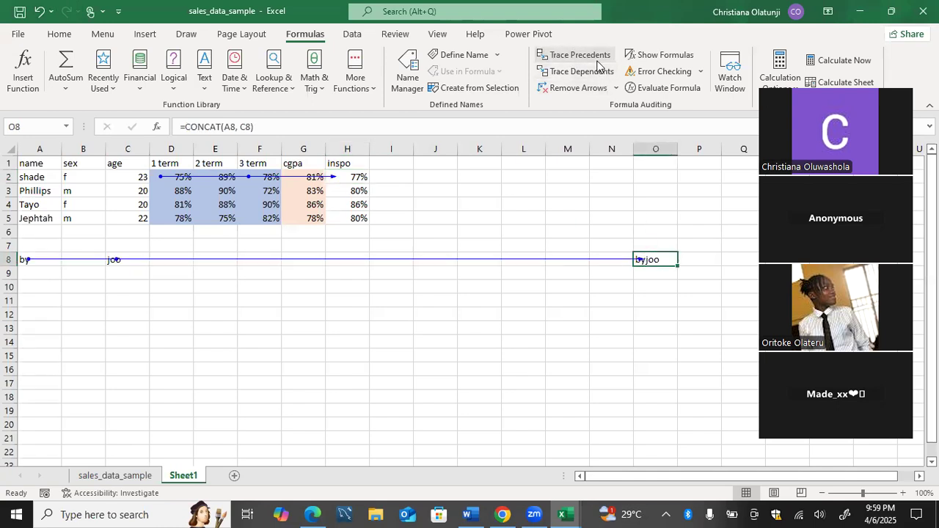
left_click(317, 207)
left_click(560, 59)
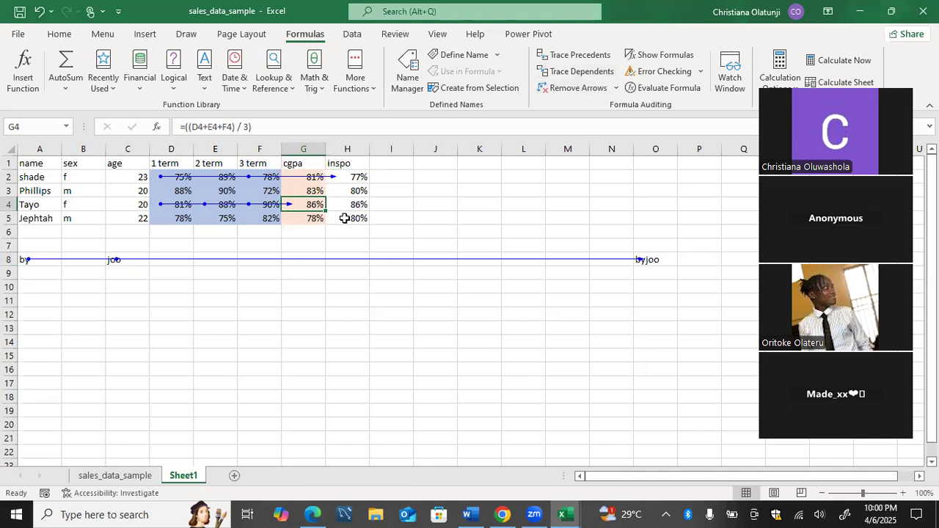
Try to trace the dependents of the inspo formula in H5.
left_click(260, 218)
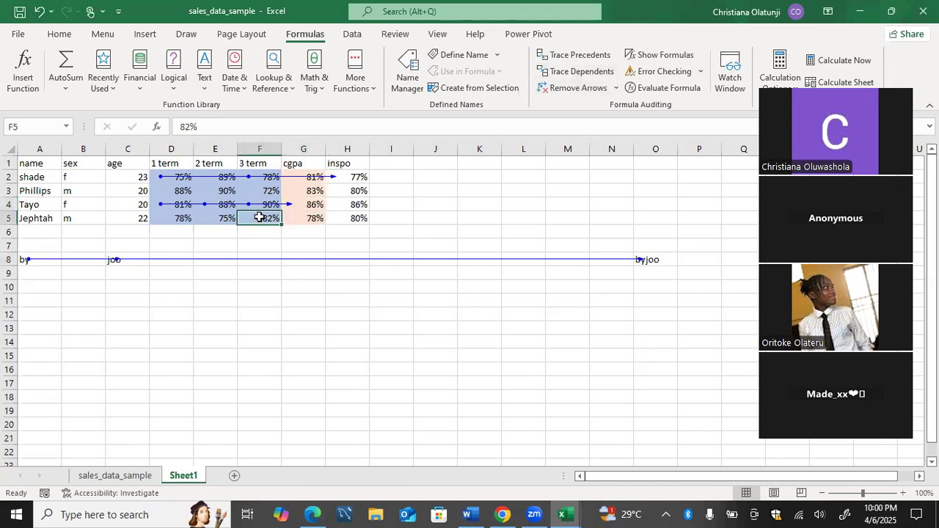
left_click(341, 220)
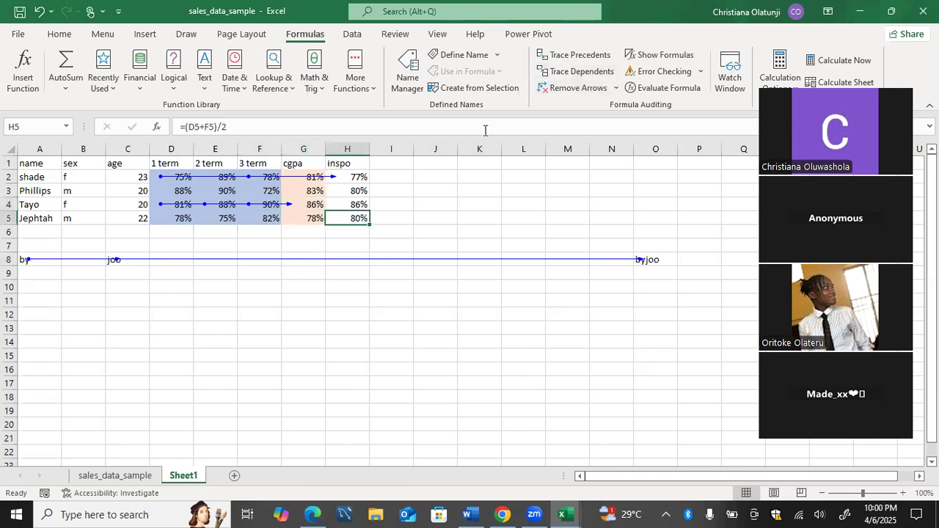
left_click(565, 73)
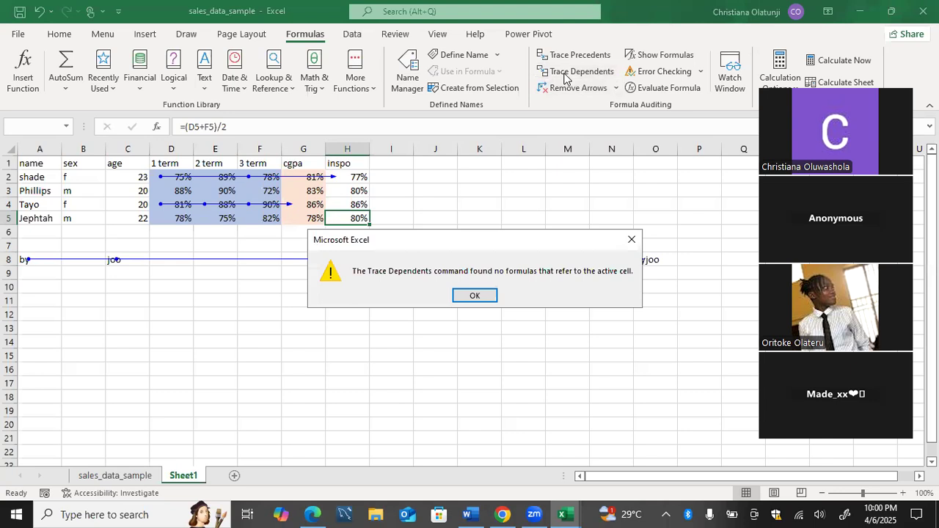
left_click(462, 297)
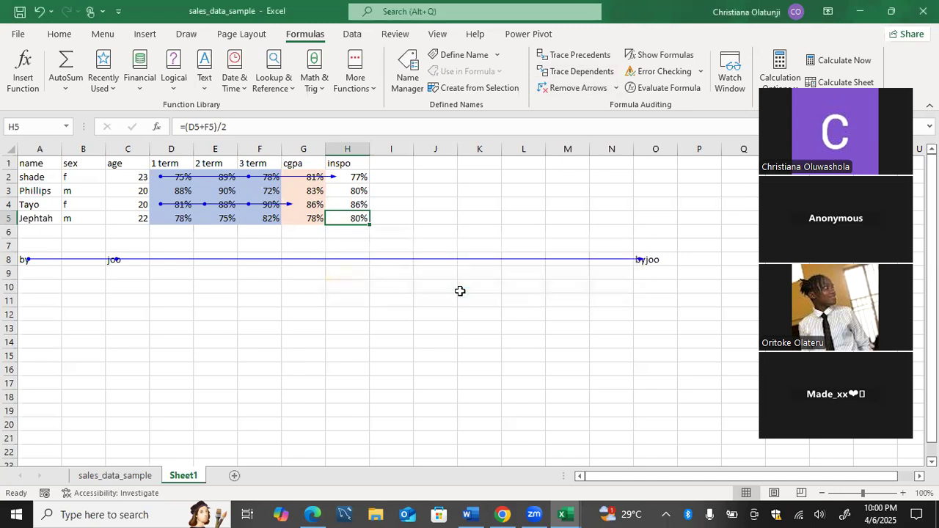
Trace the dependents of the 2 term score in E5.
left_click(233, 219)
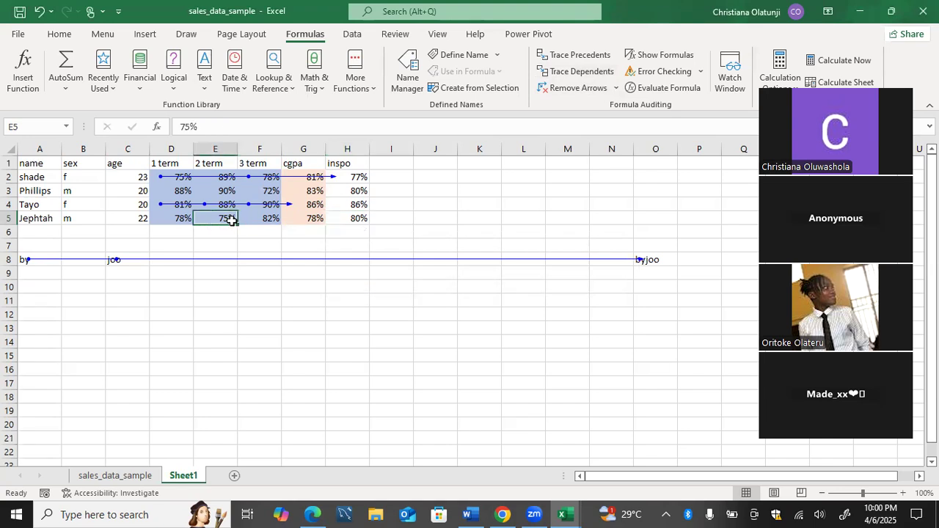
left_click(601, 74)
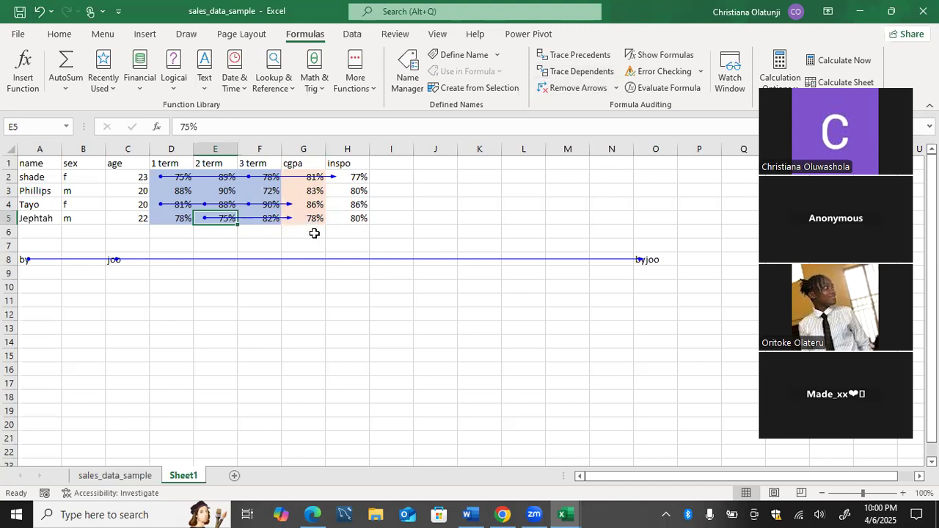
left_click(195, 232)
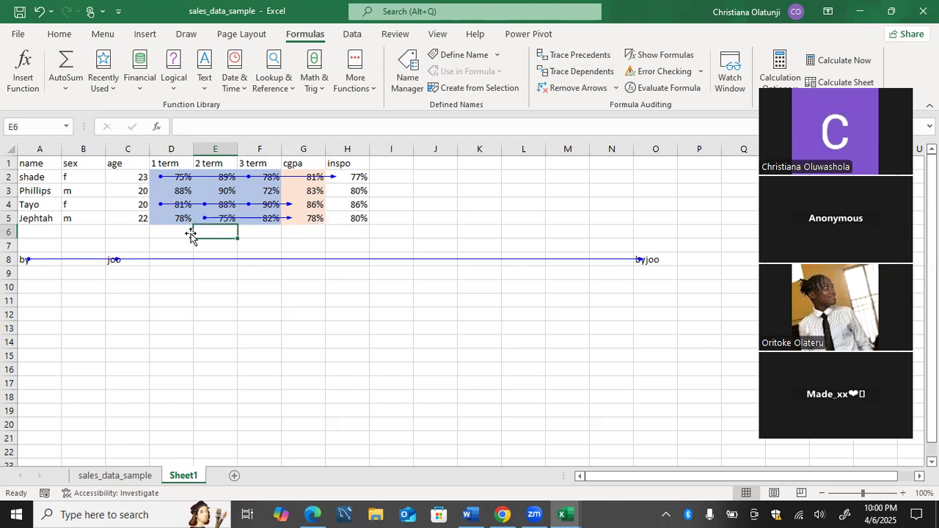
Check the inspo formula in H3 and trace the dependents of the 1 term score in D3.
left_click(342, 191)
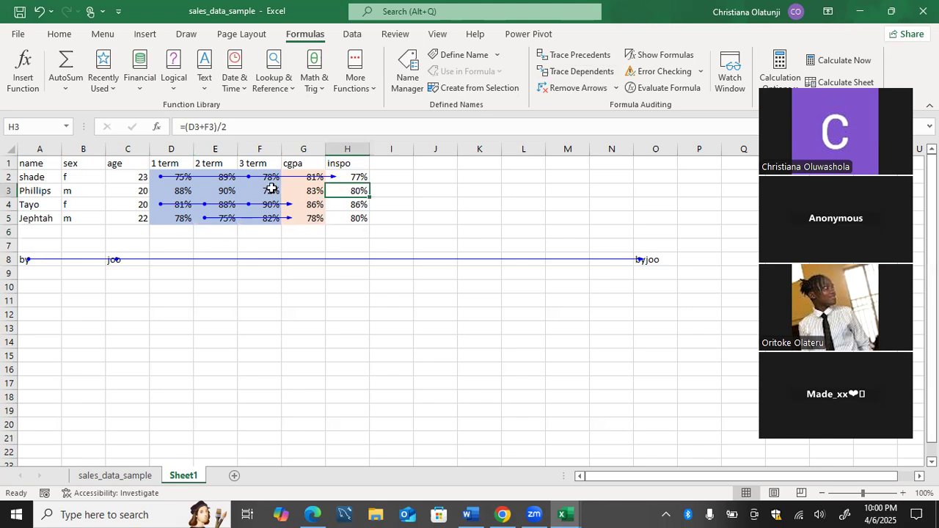
left_click(182, 191)
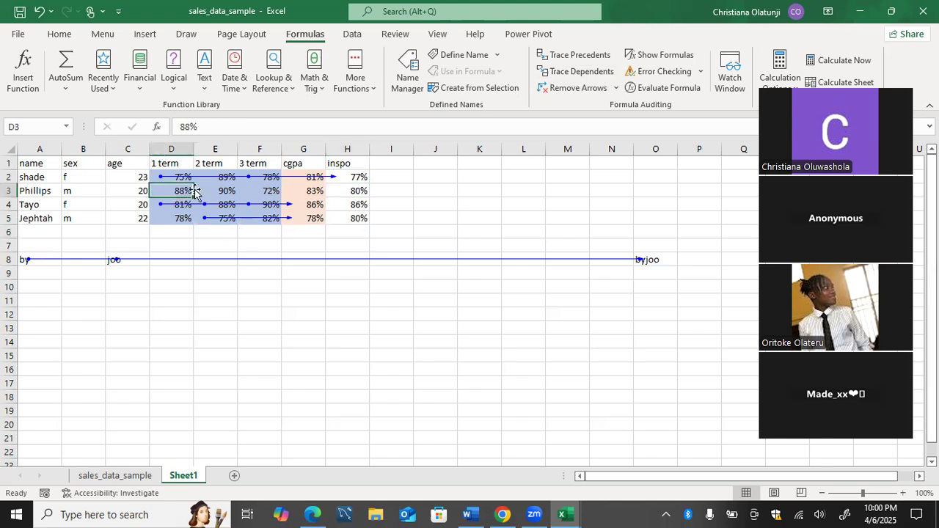
left_click(573, 71)
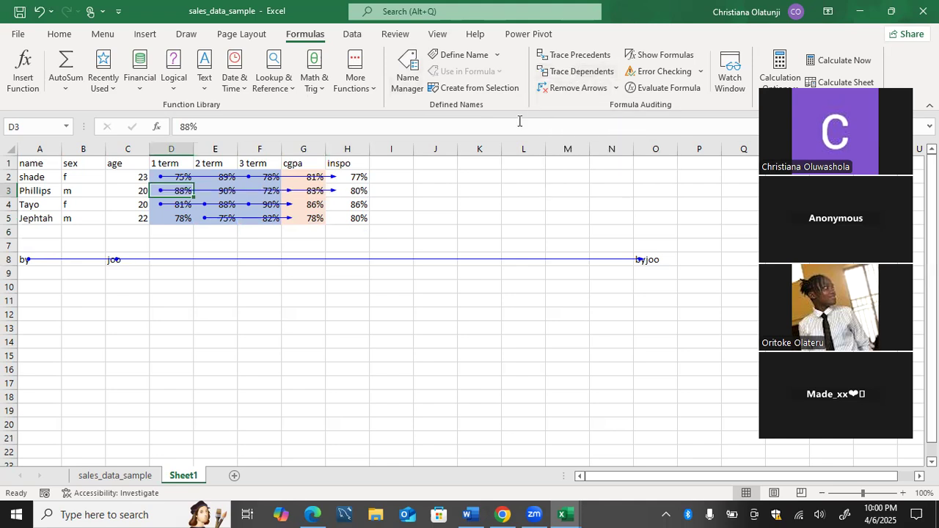
Inspect the cgpa formula in G3 and the inspo formula in H3 along the dependent arrows from D3.
left_click(297, 196)
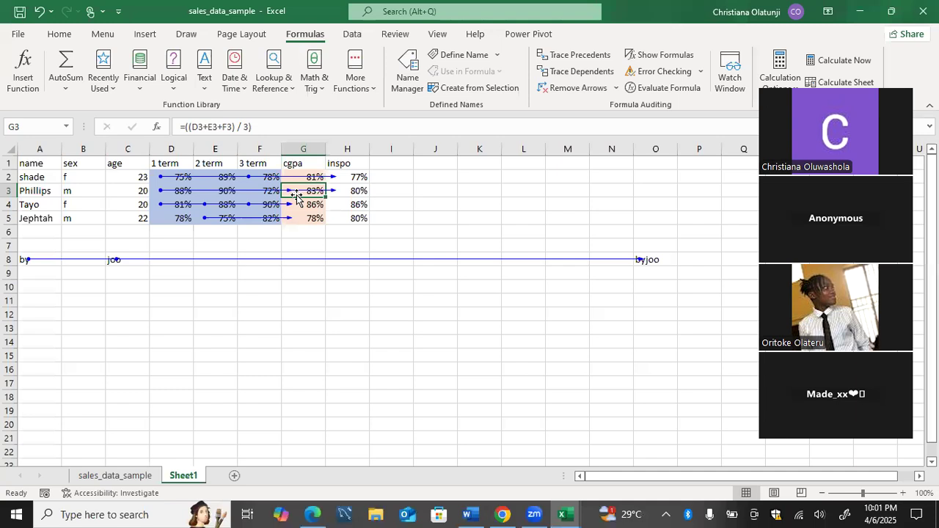
left_click(173, 185)
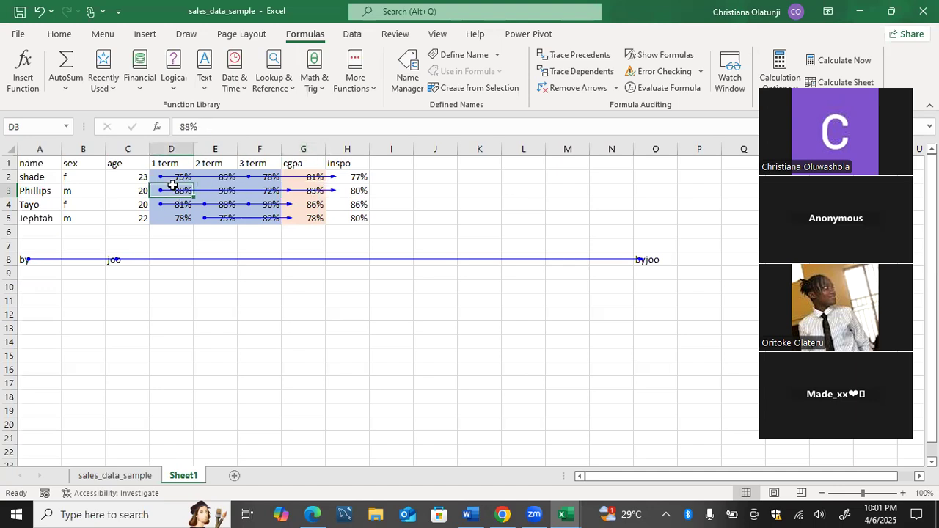
left_click(290, 194)
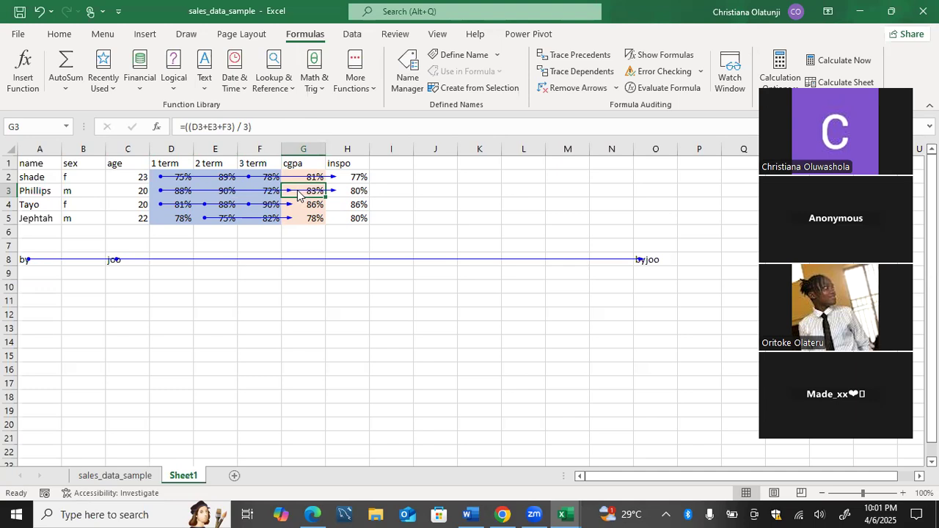
left_click(186, 194)
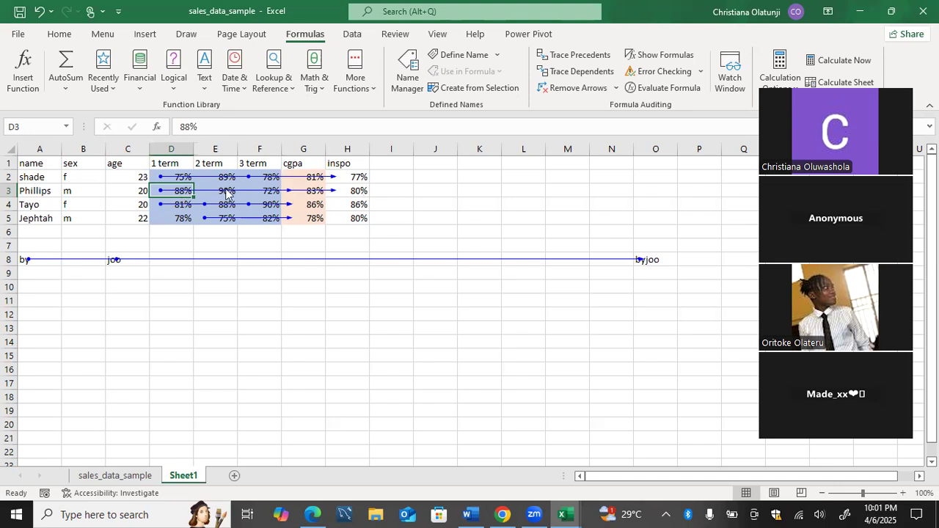
left_click(340, 191)
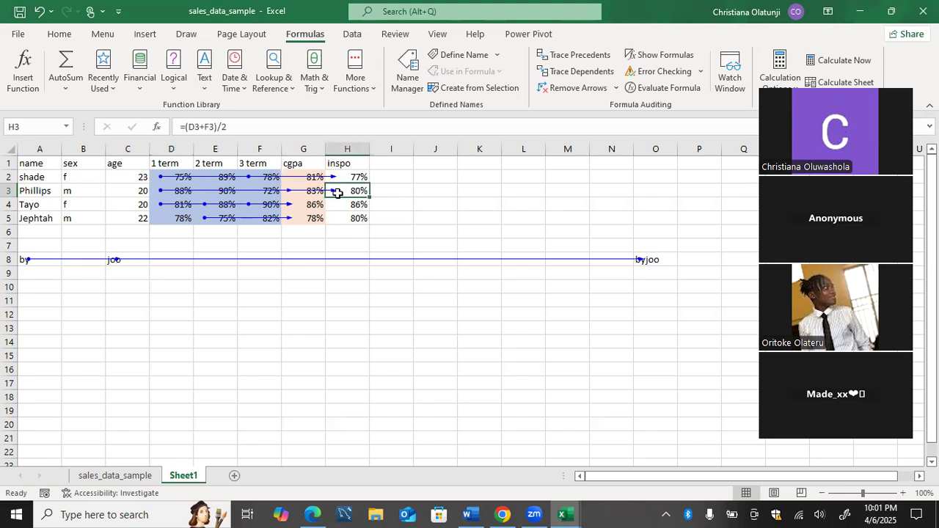